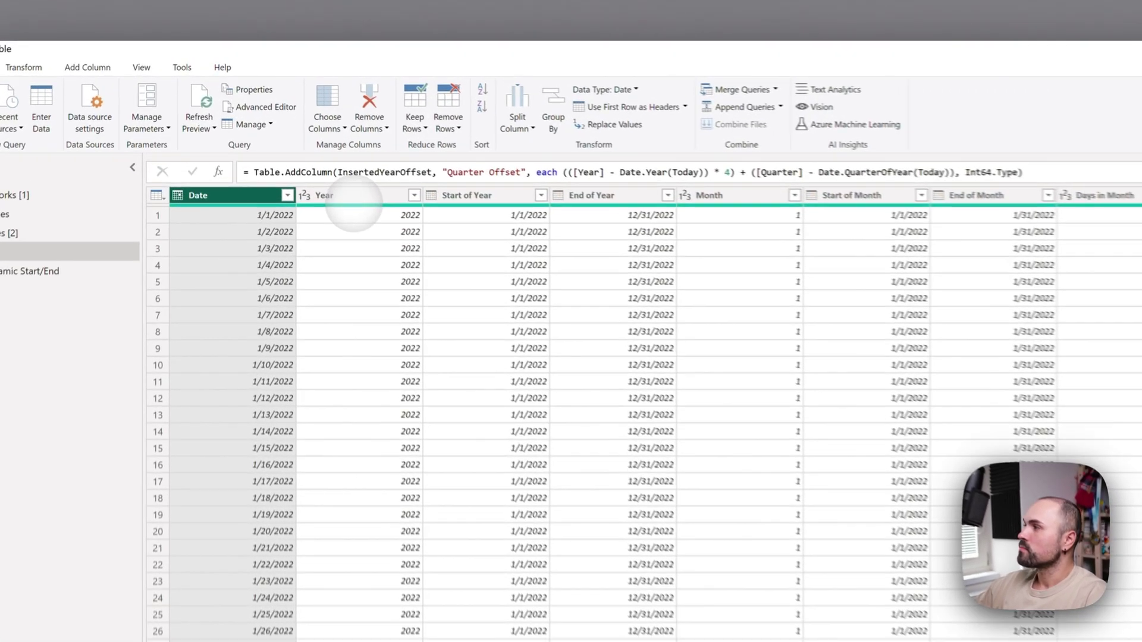
# Step: Examine the date table's Year, Start of Year, End of Year, Month, Start of Month, End of Month and Days in Month columns
pyautogui.click(356, 195)
pyautogui.click(482, 195)
pyautogui.click(606, 195)
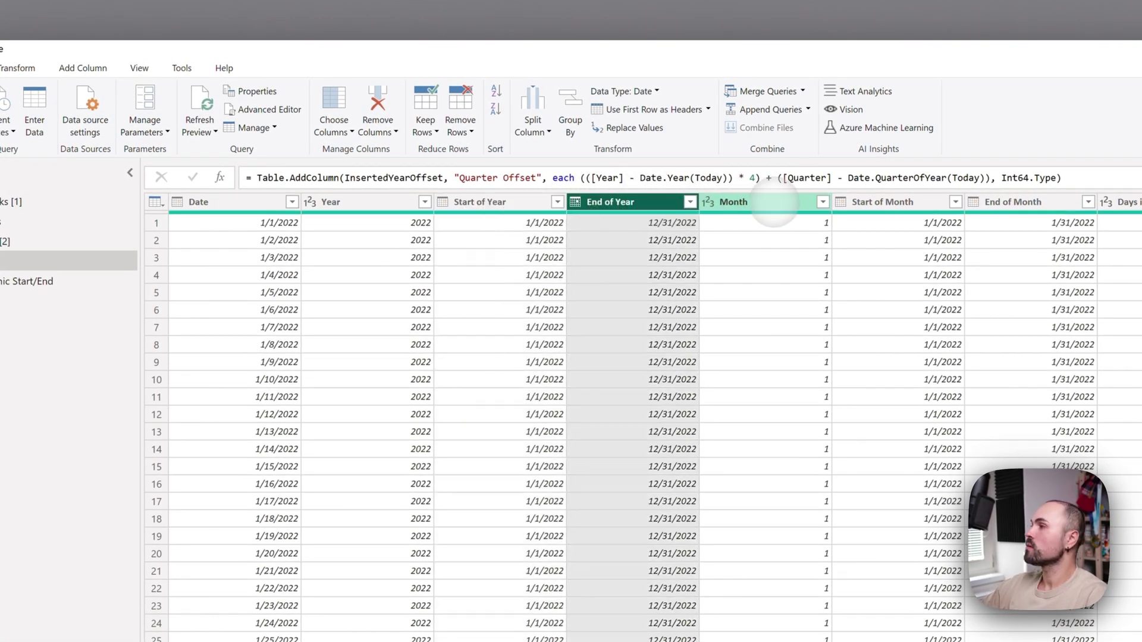
pyautogui.click(767, 202)
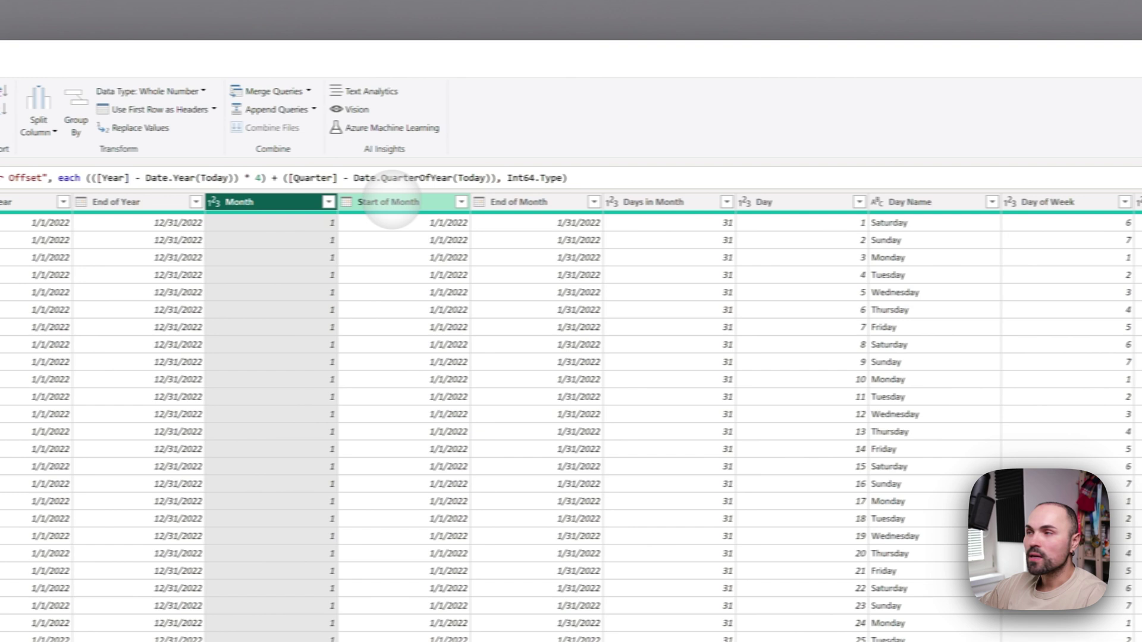
pyautogui.click(389, 202)
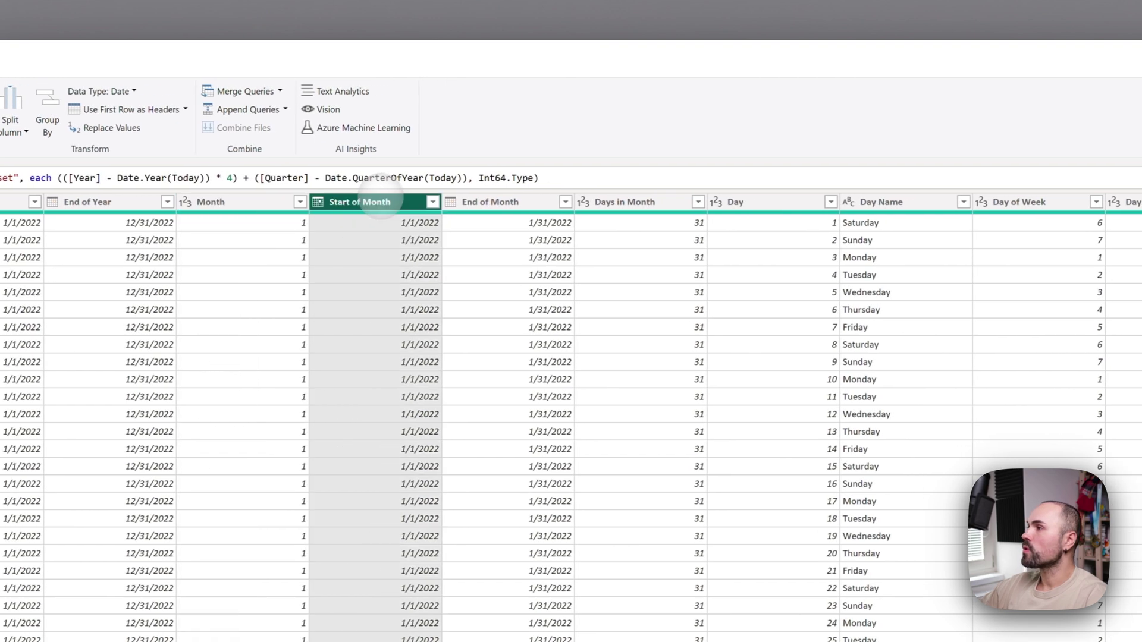
pyautogui.click(505, 202)
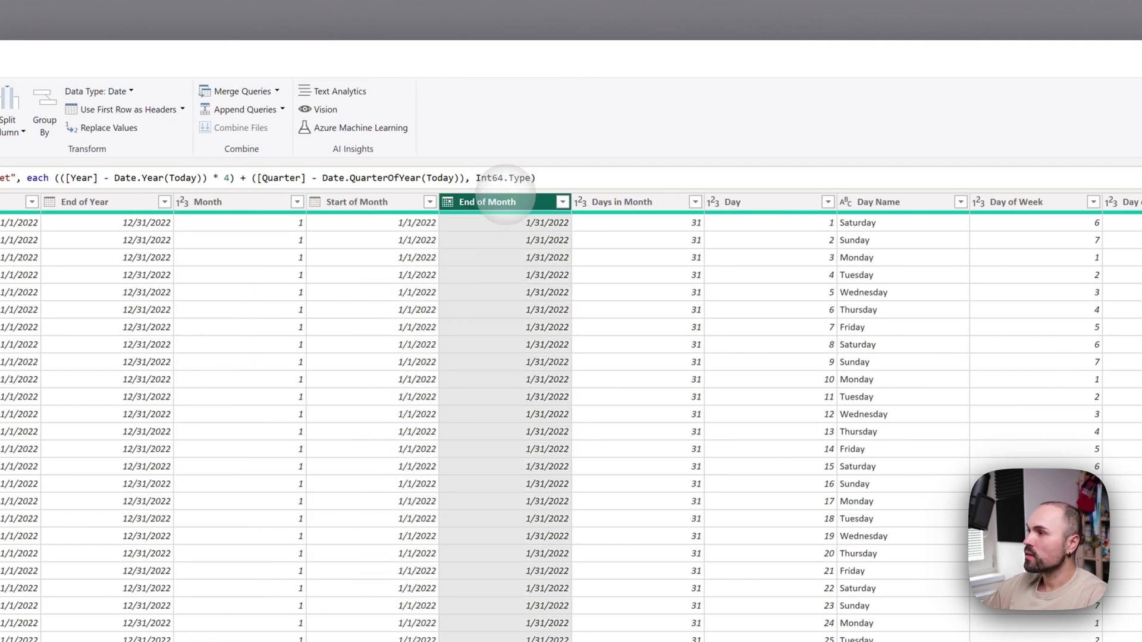
pyautogui.click(646, 202)
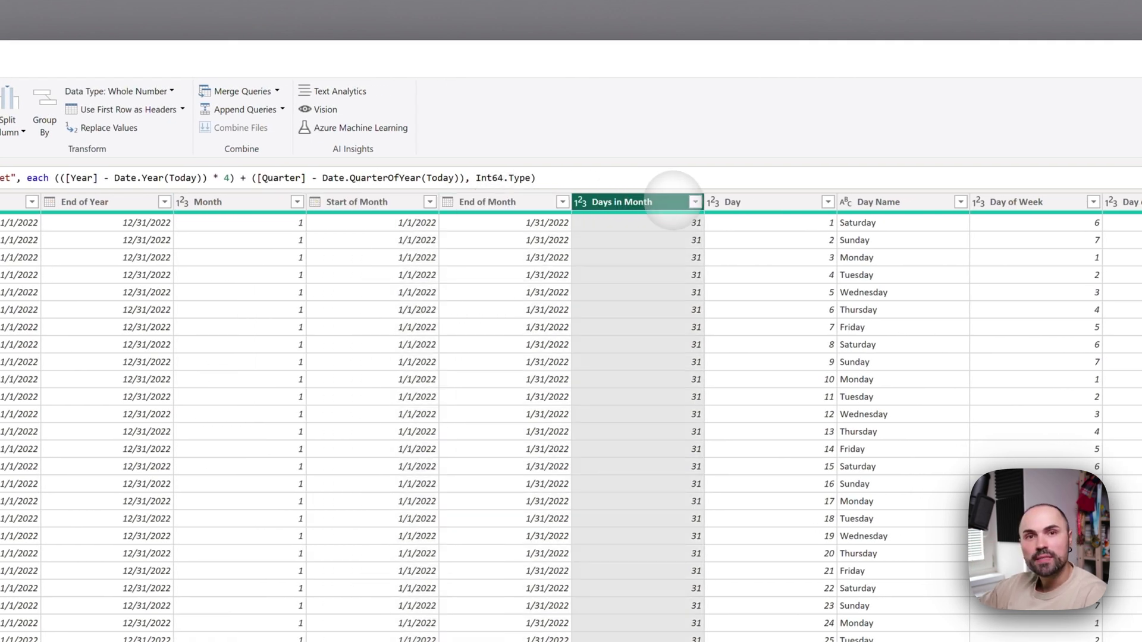
# Step: Examine the Day, Day Name, Day of Week, Day of Year and Month Name columns of the date table
pyautogui.click(797, 202)
pyautogui.click(874, 202)
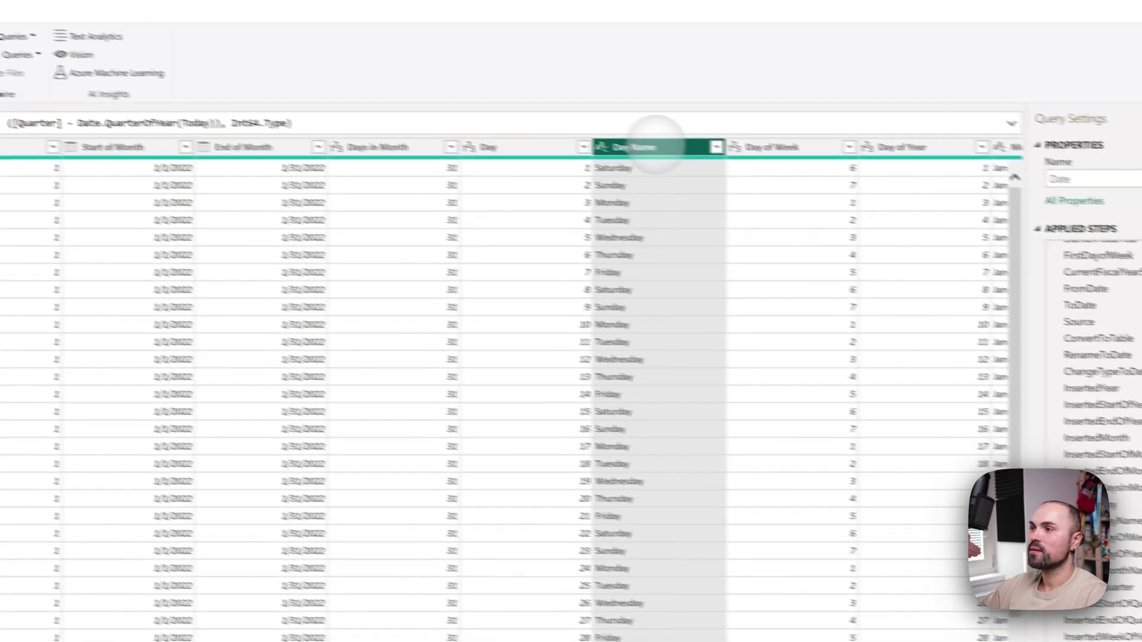
pyautogui.scroll(-6, 357, 416)
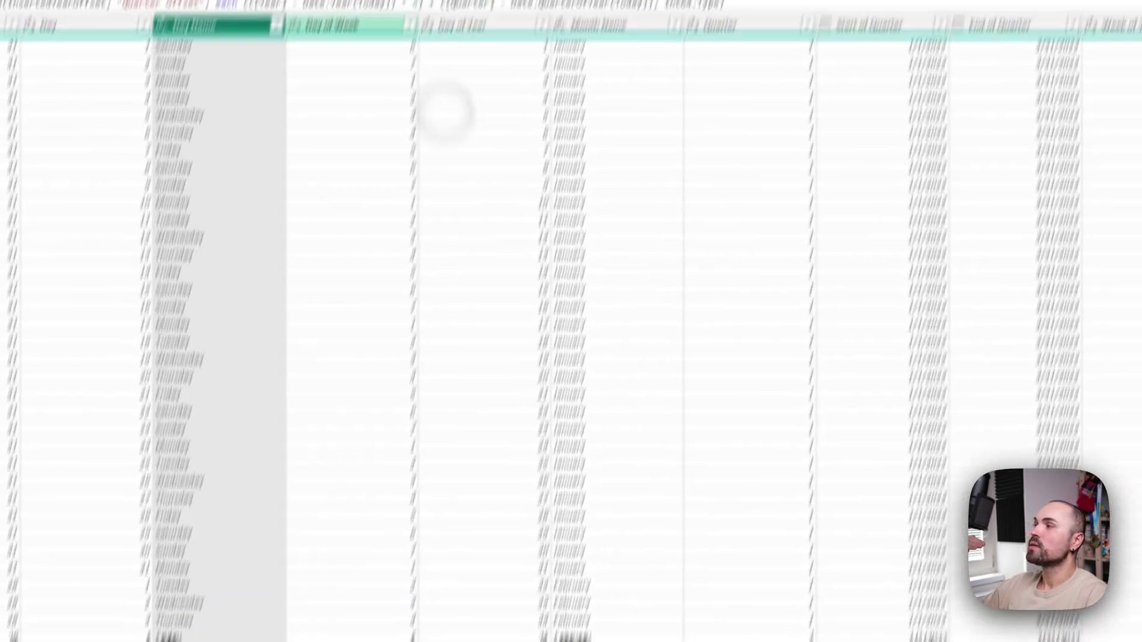
pyautogui.click(314, 200)
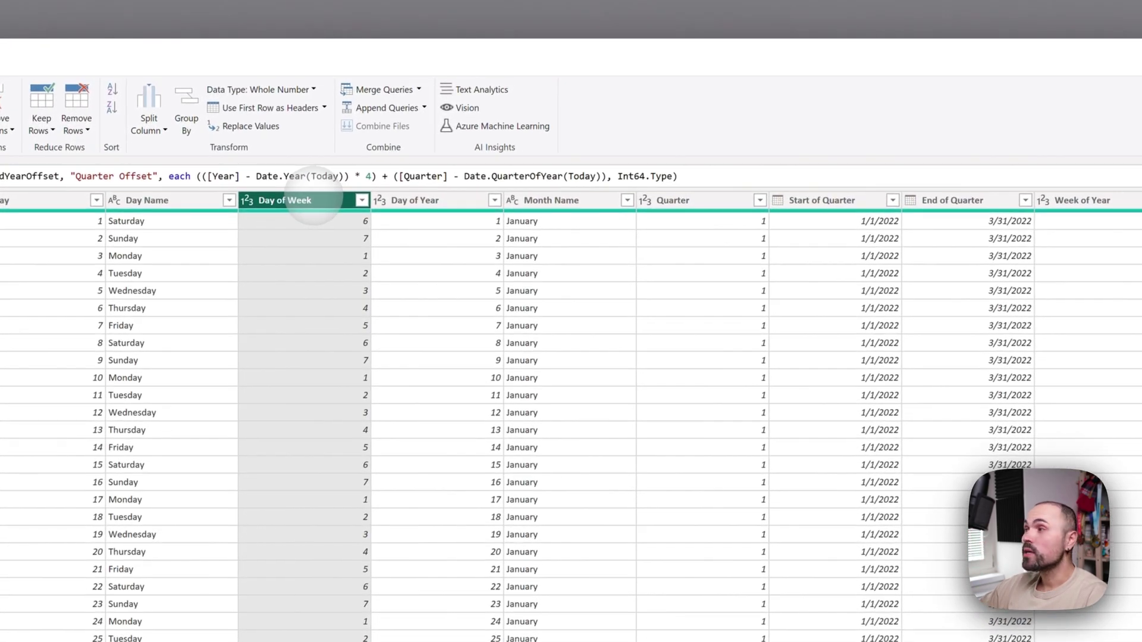
pyautogui.click(414, 201)
pyautogui.click(553, 202)
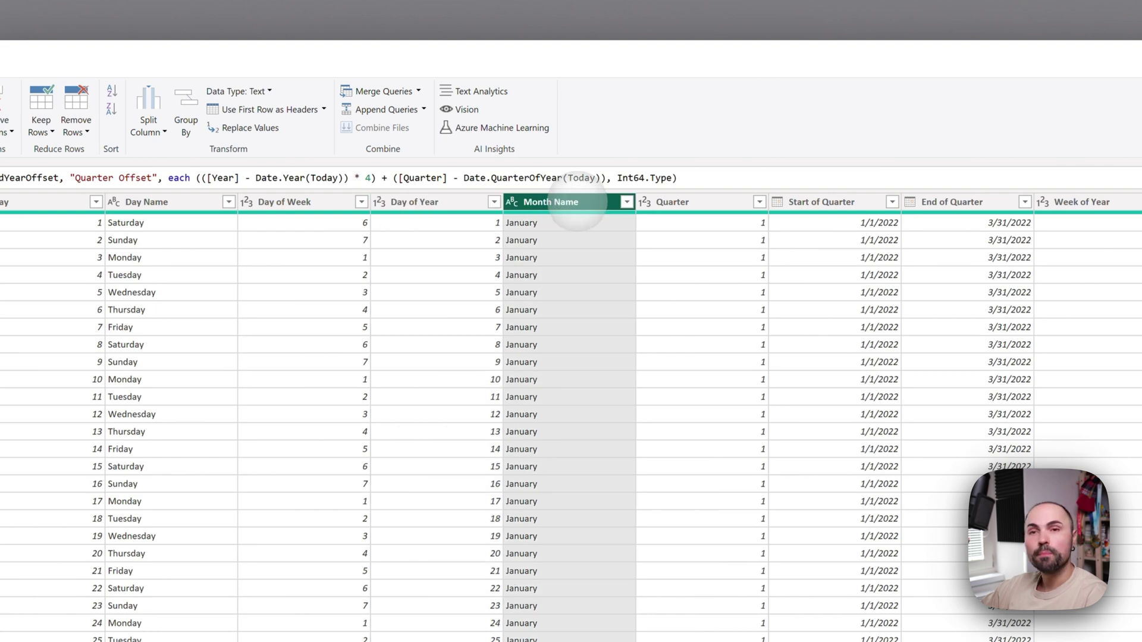
# Step: Examine the quarter columns and the week columns, from Quarter and Week of Year through Start of Week and End of Week
pyautogui.click(736, 203)
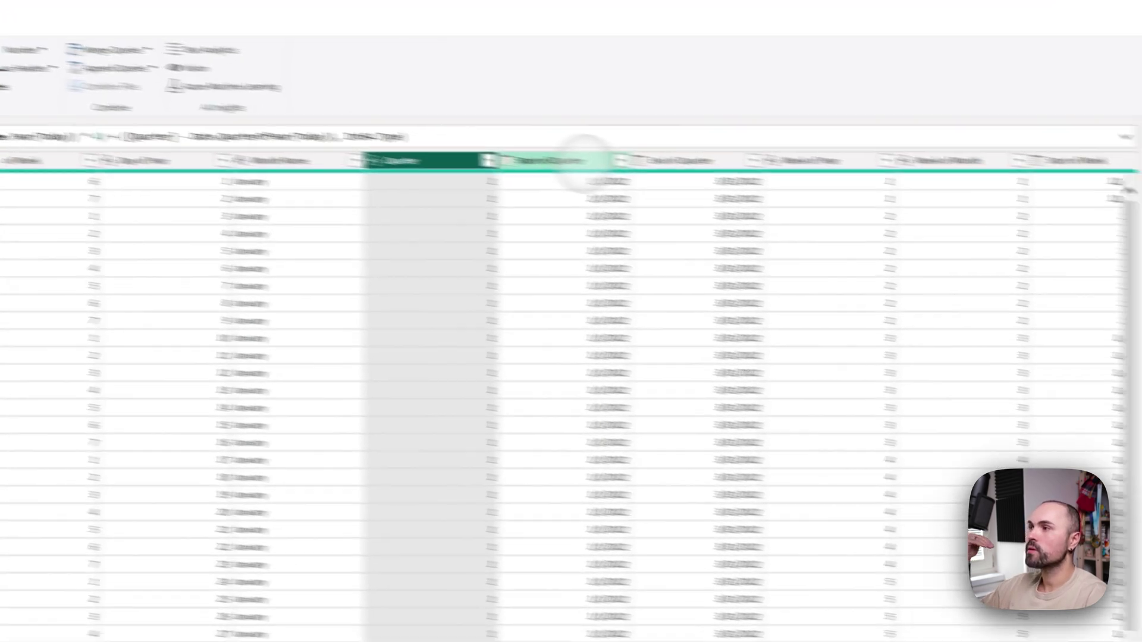
pyautogui.click(856, 201)
pyautogui.click(558, 139)
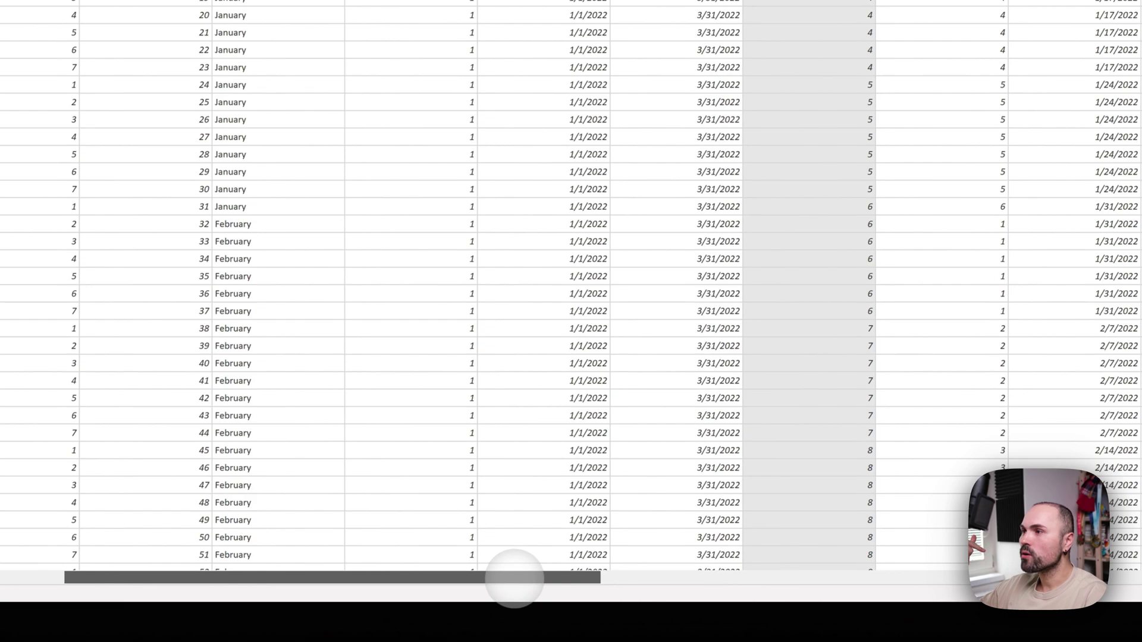
pyautogui.moveTo(510, 582); pyautogui.dragTo(599, 566)
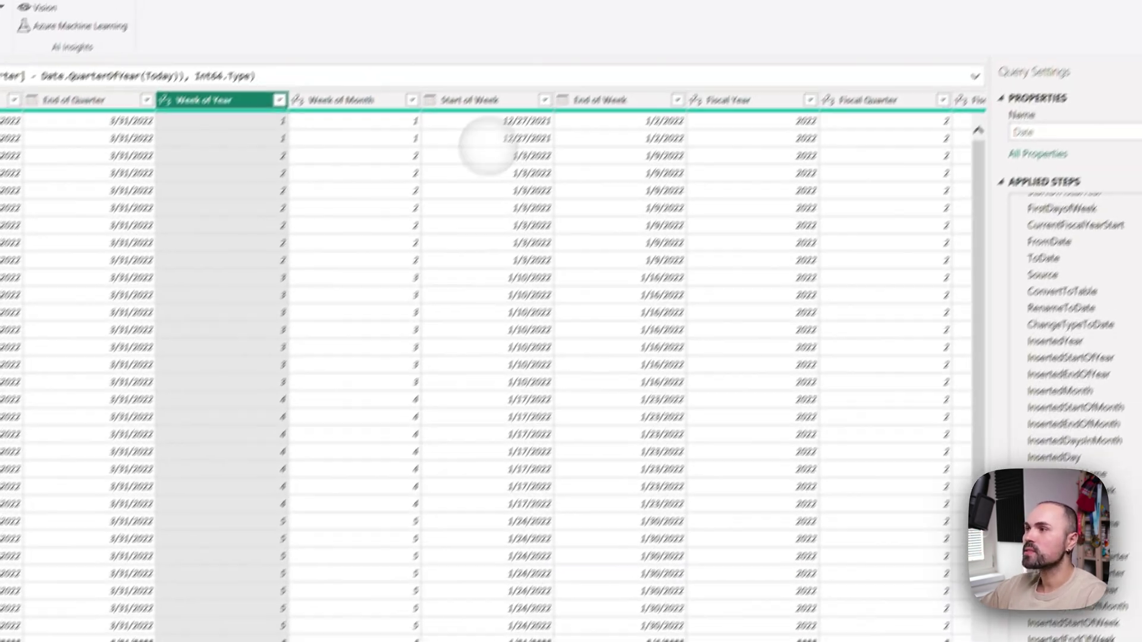
pyautogui.click(471, 135)
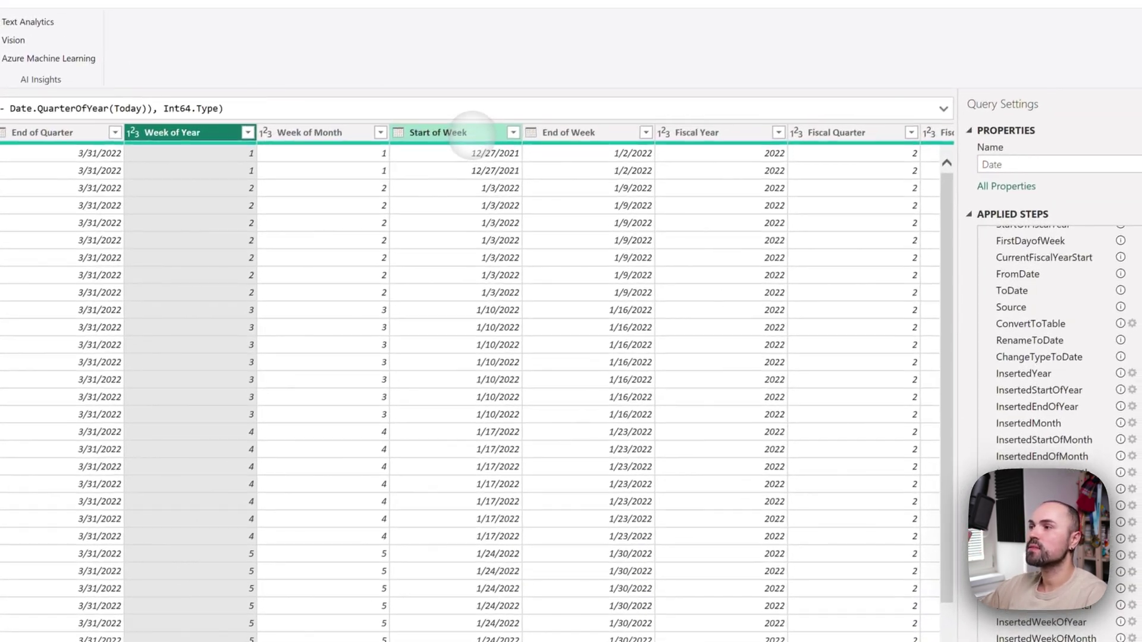
pyautogui.click(580, 136)
# Step: Examine the Fiscal Year, Fiscal Quarter and Fiscal Month columns
pyautogui.click(761, 135)
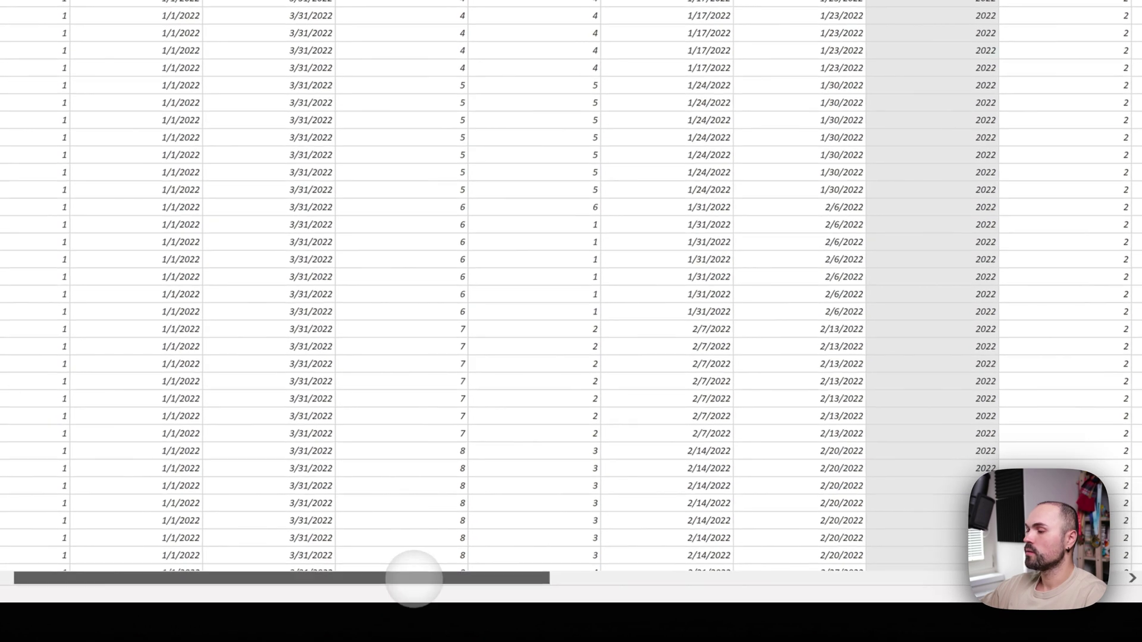
pyautogui.moveTo(413, 579); pyautogui.dragTo(754, 557)
pyautogui.click(470, 177)
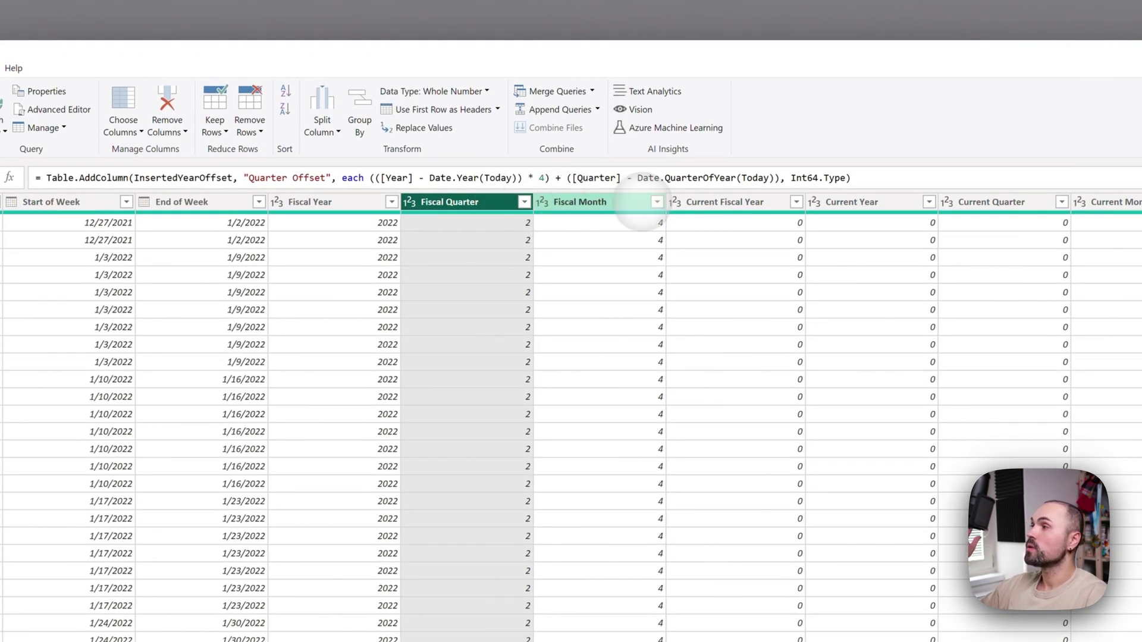
pyautogui.click(634, 204)
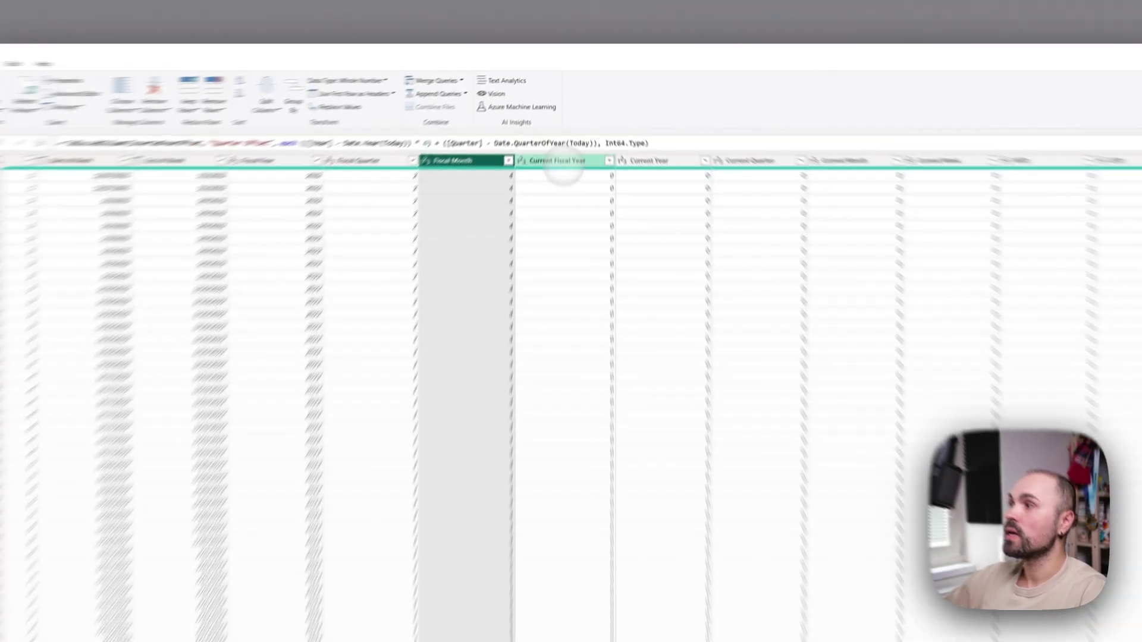
# Step: Examine the current-period flag columns: Current Fiscal Year, Current Year, Current Quarter, Current Month and Current Week
pyautogui.click(571, 127)
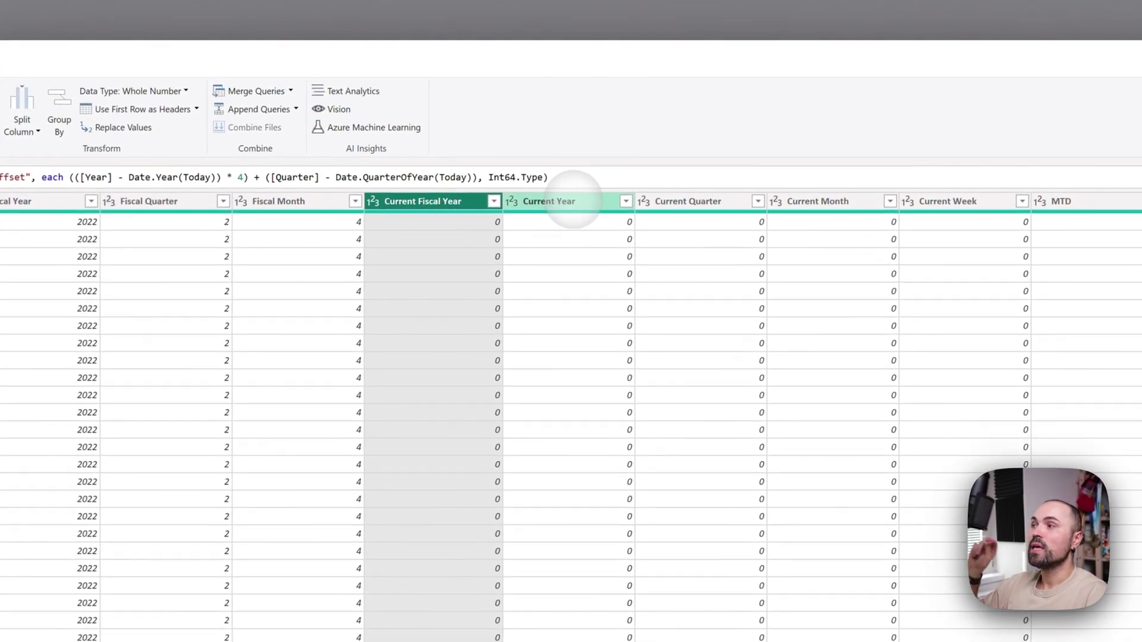
pyautogui.click(574, 201)
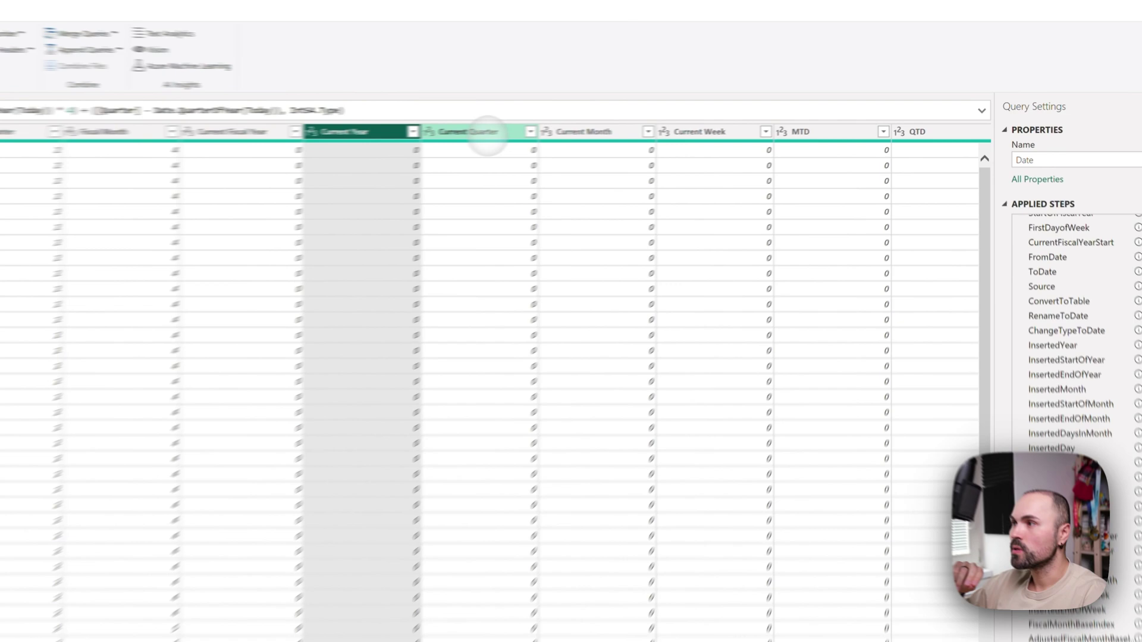
pyautogui.click(488, 132)
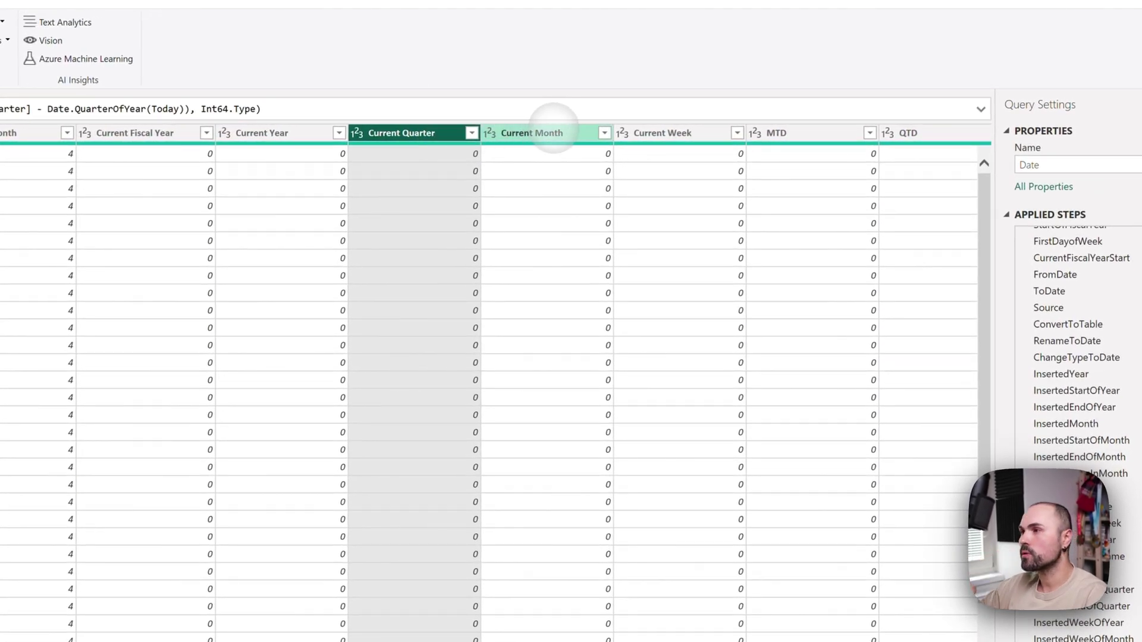
pyautogui.click(553, 132)
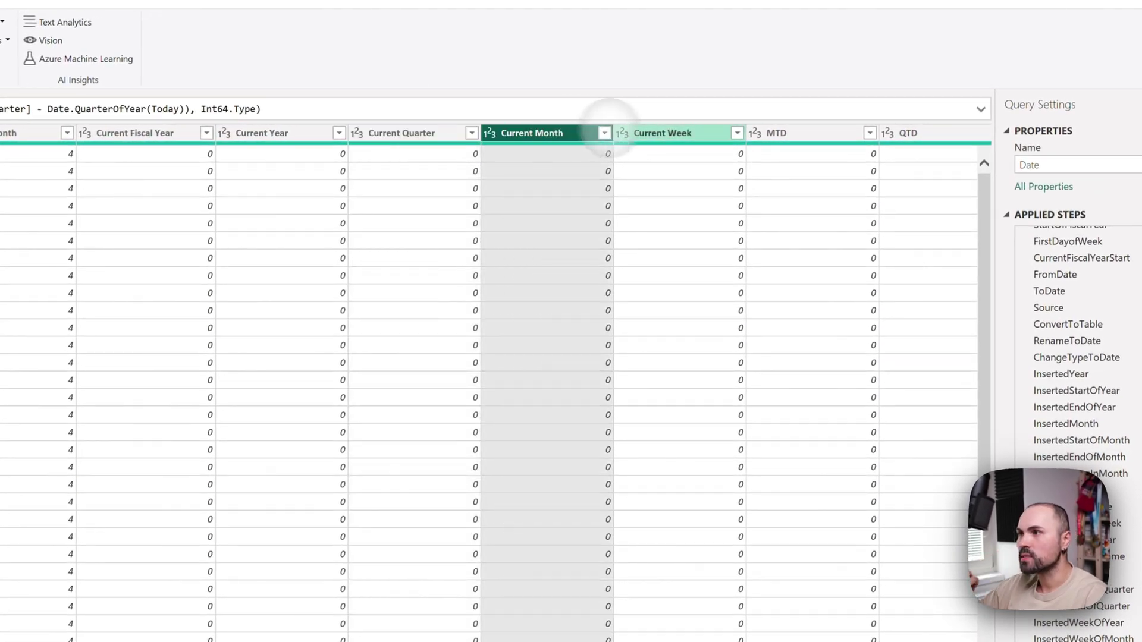
pyautogui.click(669, 132)
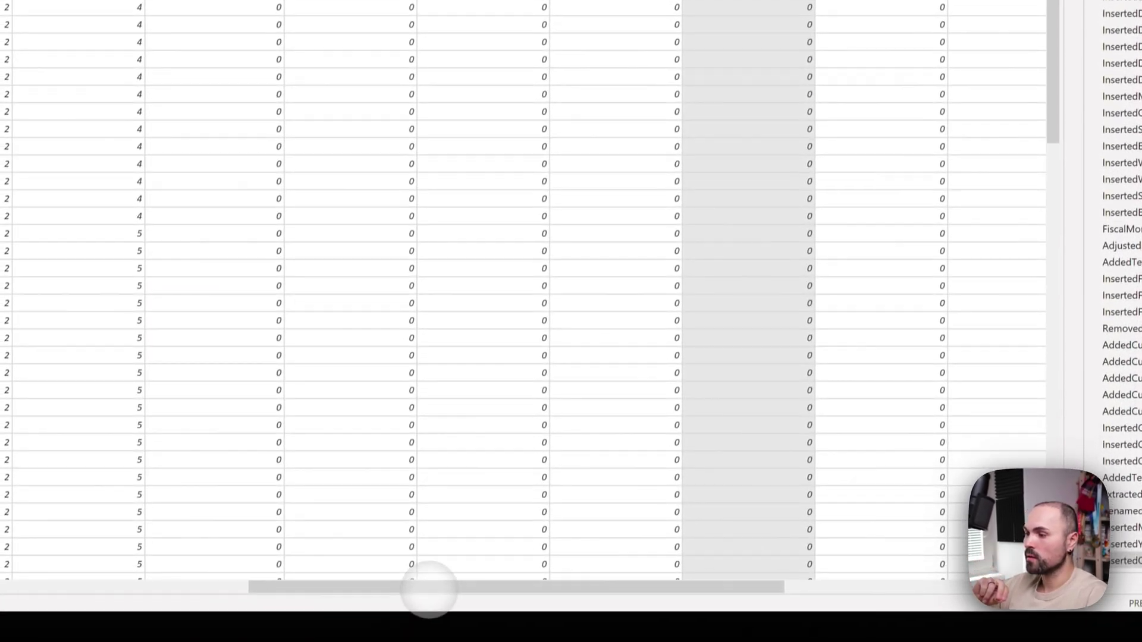
# Step: Examine the period-to-date flag columns MTD, QTD and YTD
pyautogui.moveTo(428, 589); pyautogui.dragTo(714, 576)
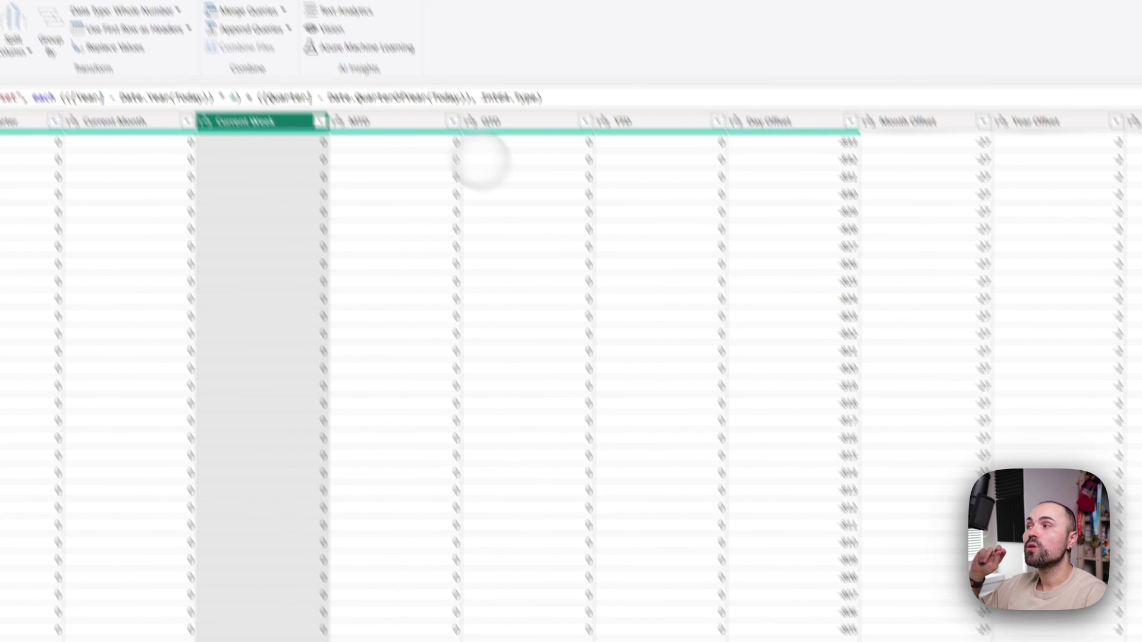
pyautogui.click(419, 121)
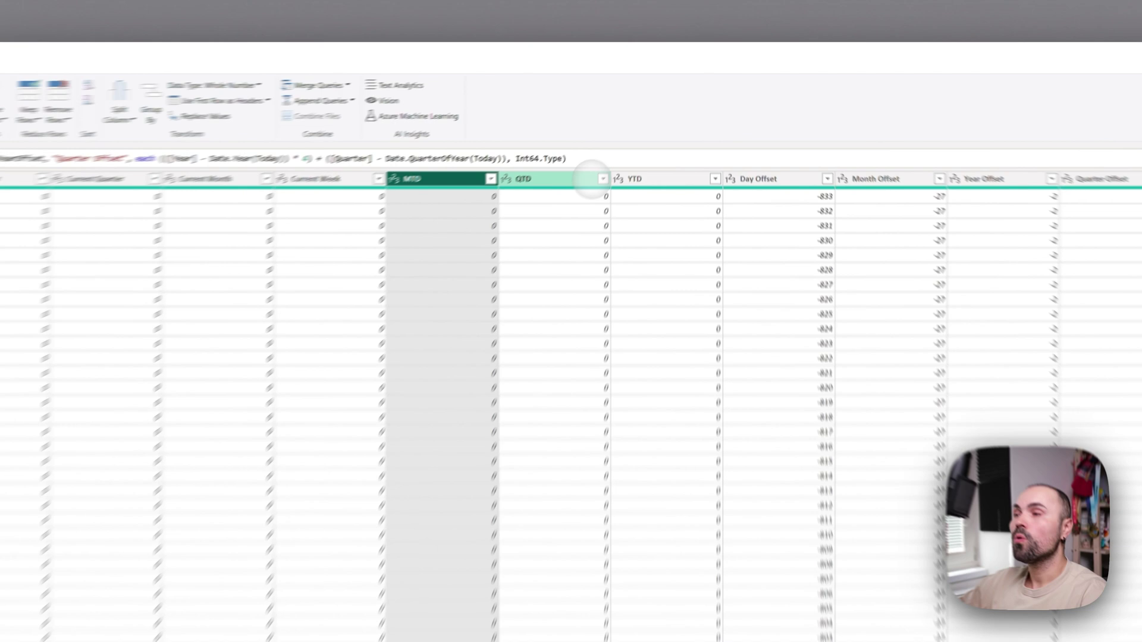
pyautogui.click(634, 127)
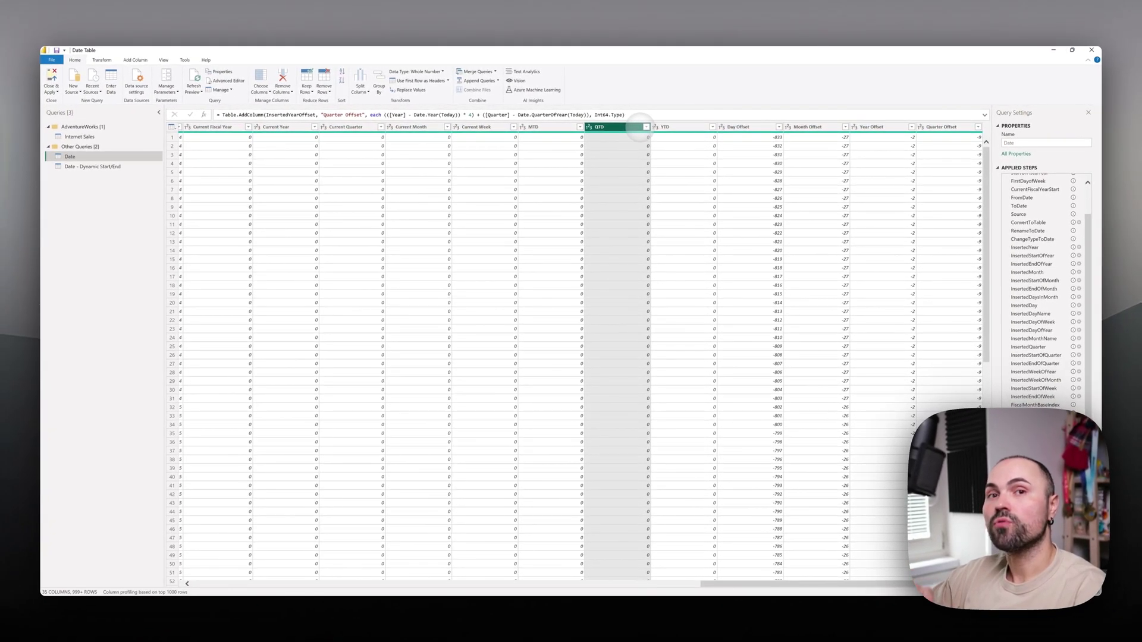
pyautogui.click(690, 126)
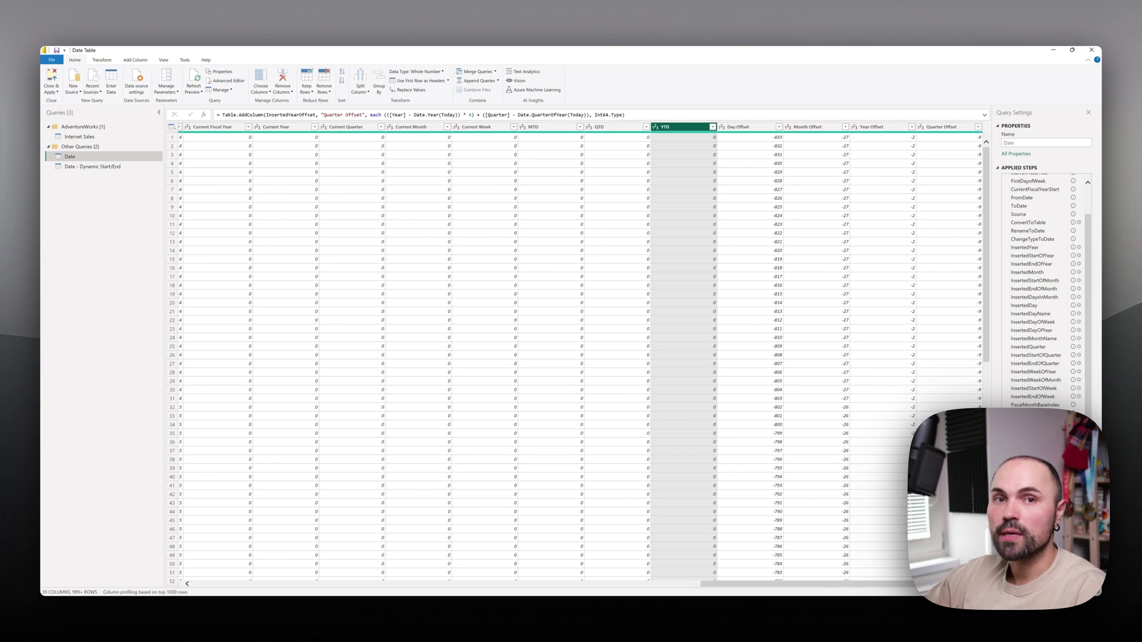
pyautogui.click(702, 122)
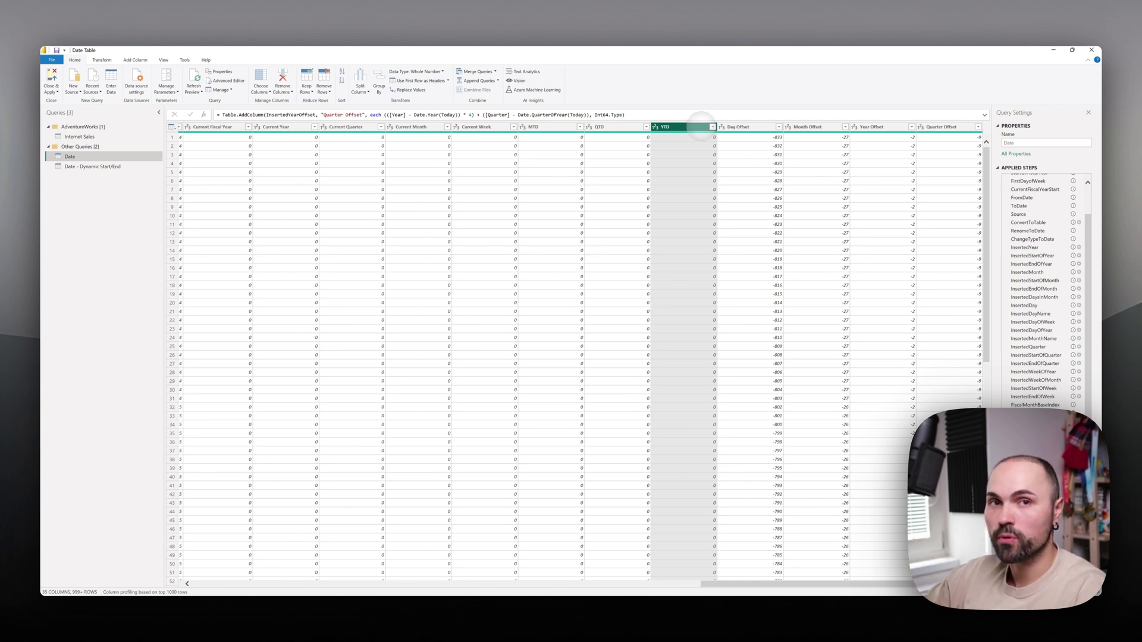
# Step: Examine the Day Offset, Month Offset, Year Offset and Quarter Offset columns
pyautogui.click(766, 126)
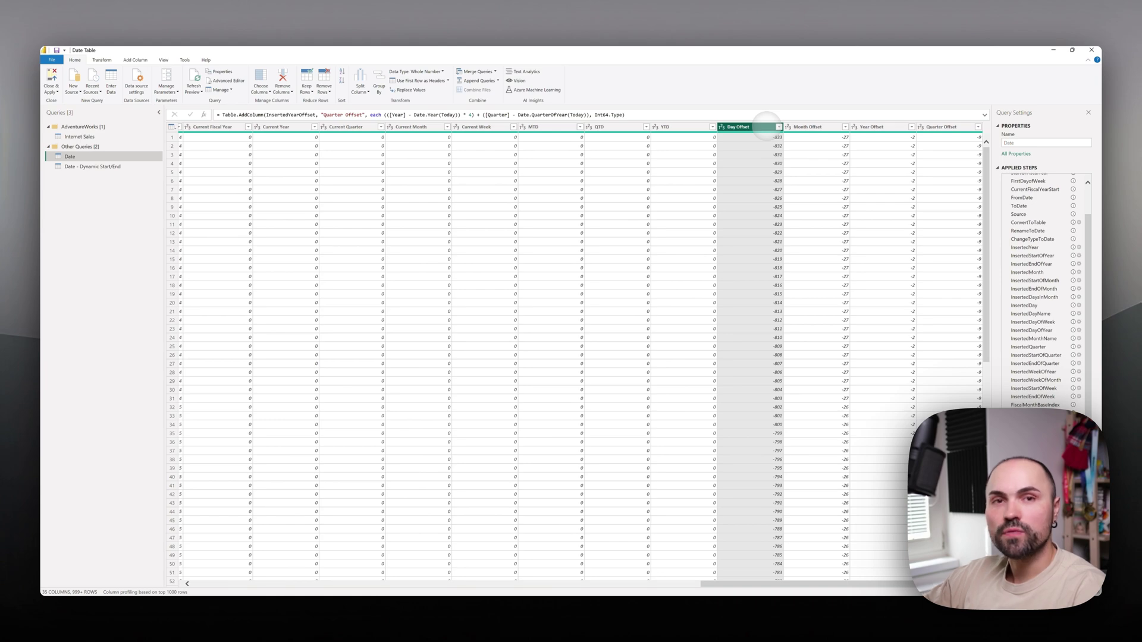
pyautogui.click(812, 126)
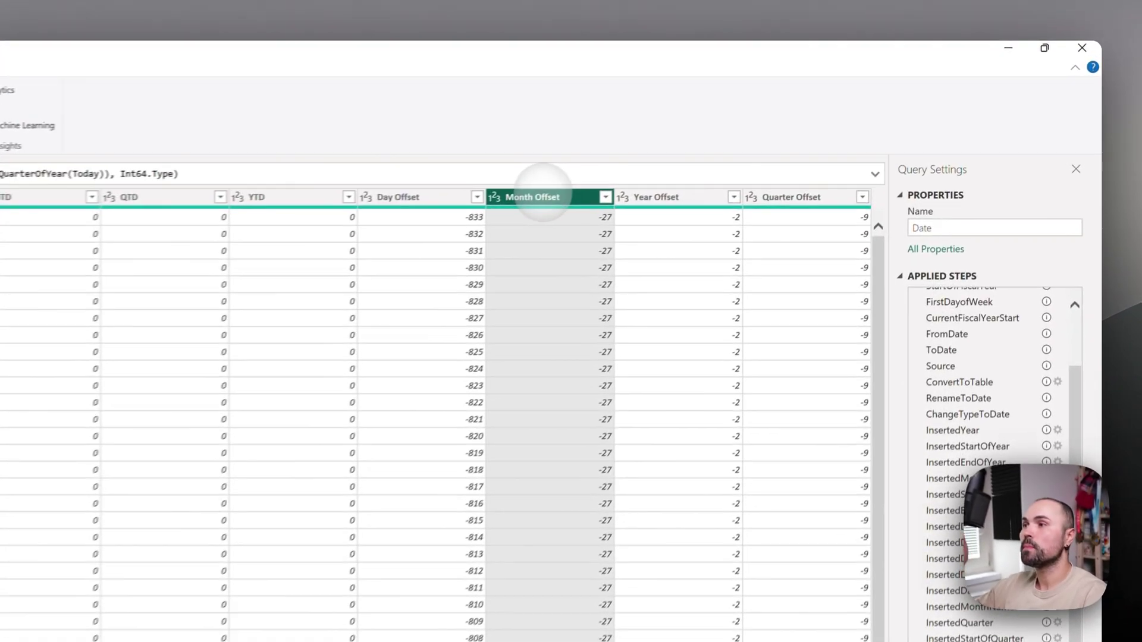
pyautogui.click(655, 197)
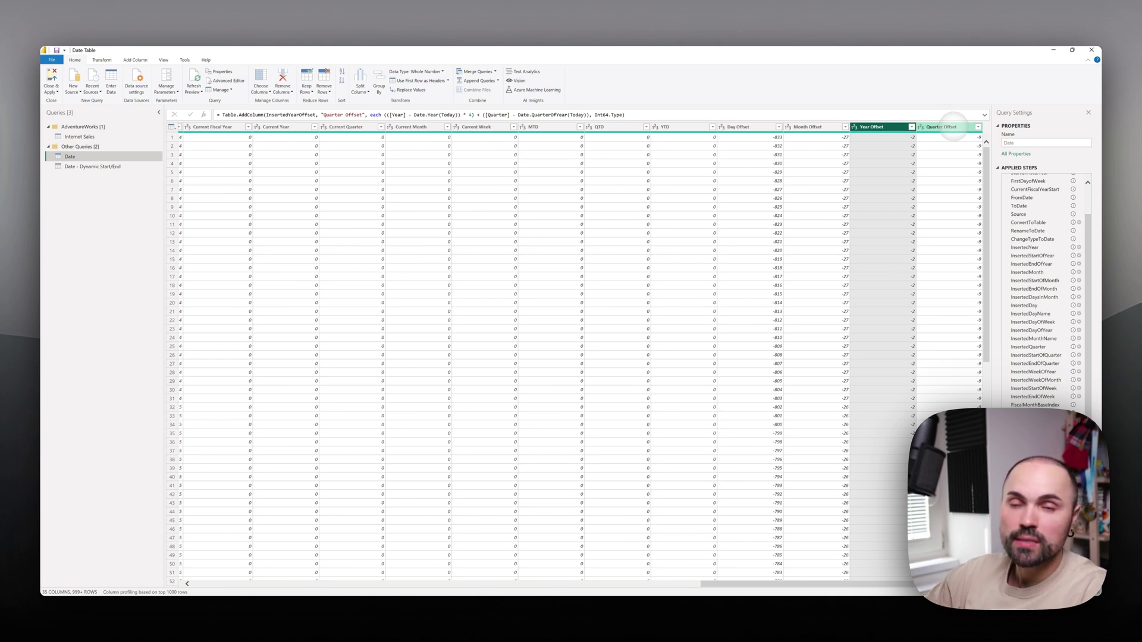
pyautogui.click(952, 127)
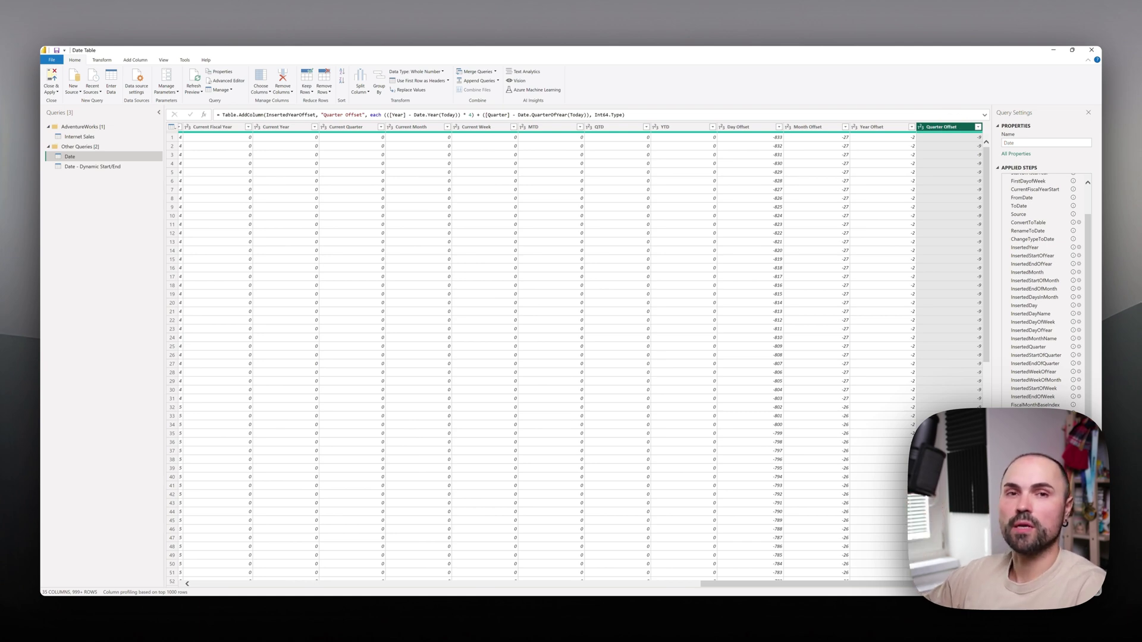
pyautogui.click(956, 127)
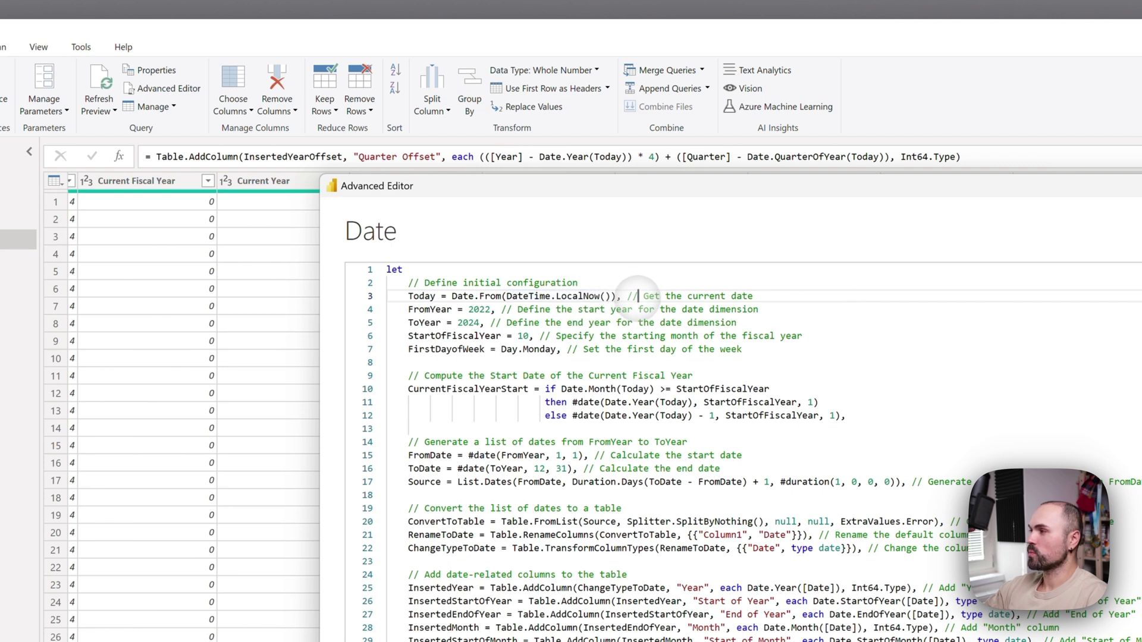
# Step: Examine the initial configuration lines of the Date query's code, including Today, FromYear, ToYear and FirstDayofWeek
pyautogui.click(447, 309)
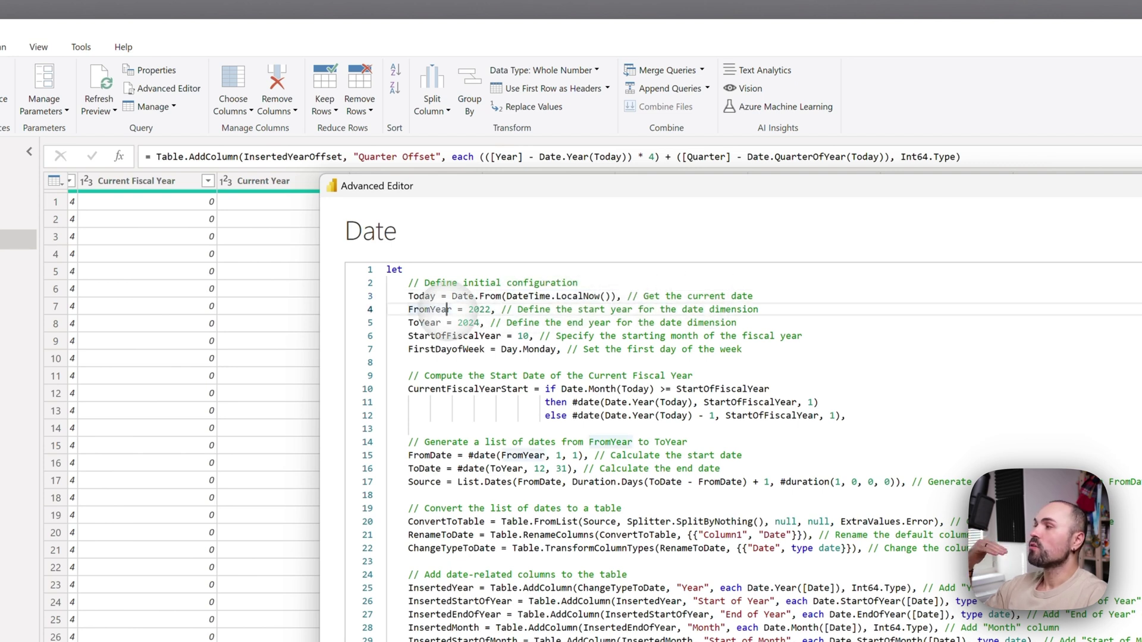
pyautogui.click(417, 322)
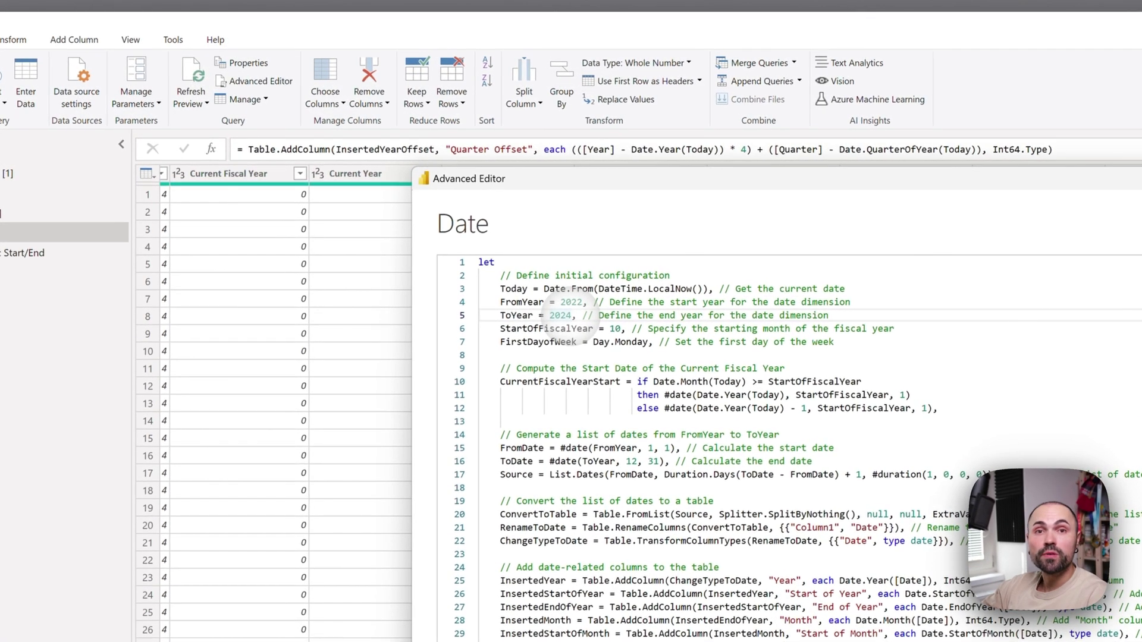
pyautogui.doubleClick(520, 289)
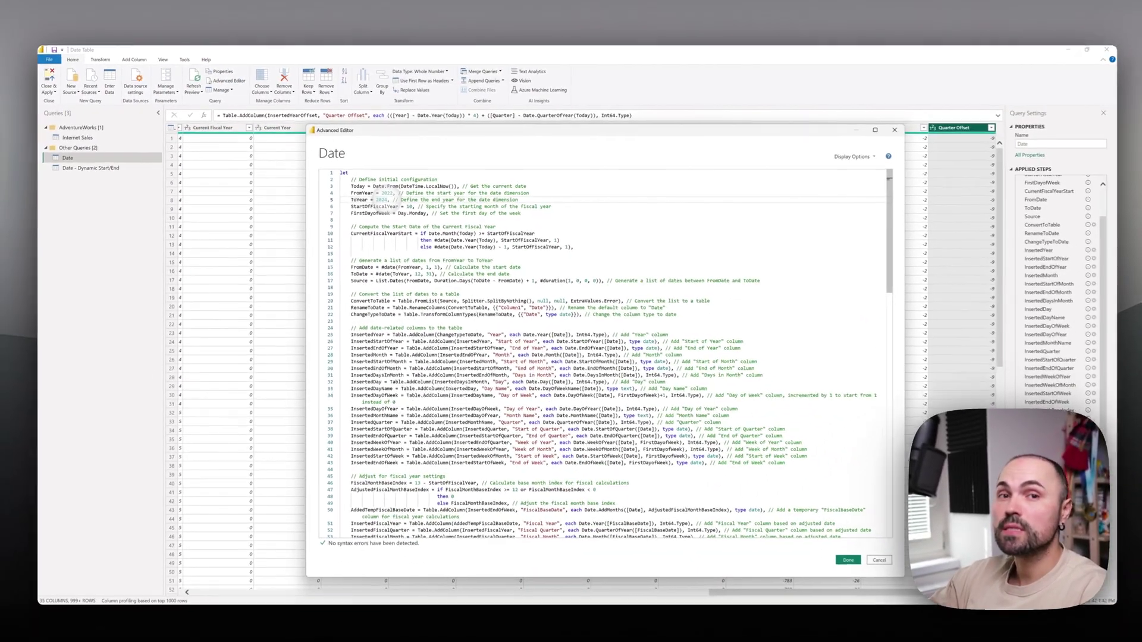
pyautogui.press('Right')
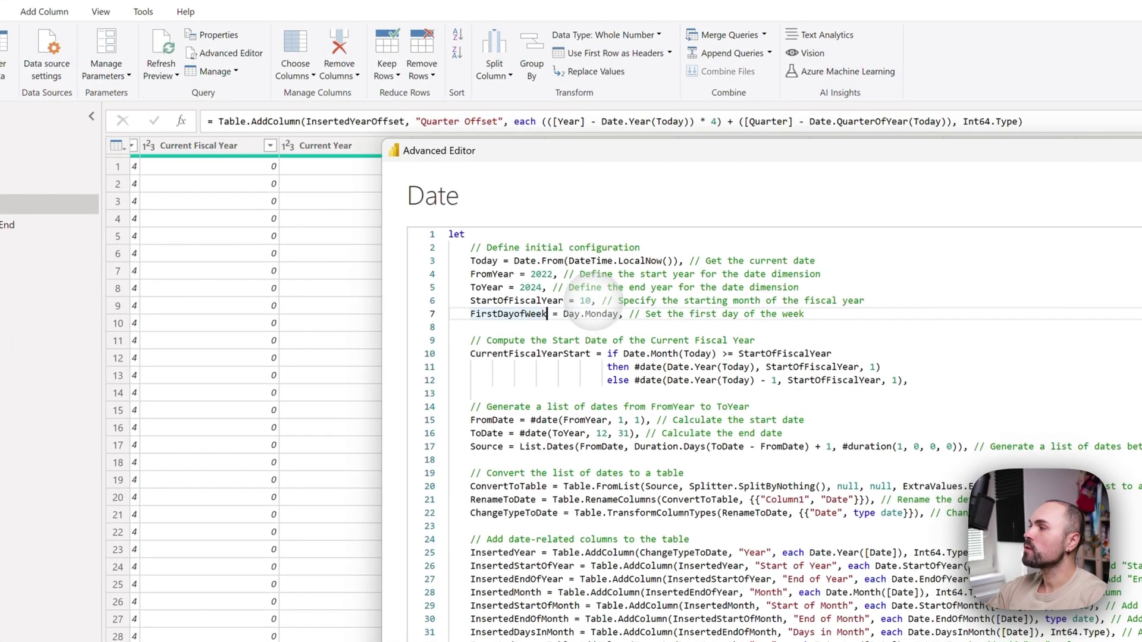
# Step: Examine the StartOfFiscalYear and FirstDayofWeek parameters in the Date query's initial configuration
pyautogui.click(584, 300)
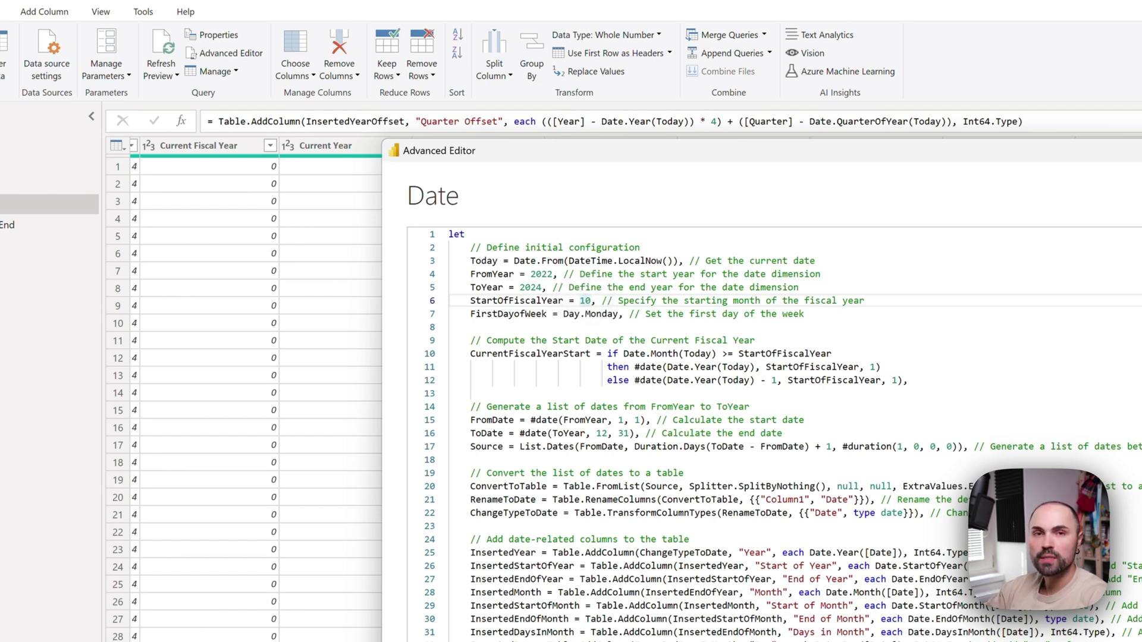
pyautogui.click(624, 307)
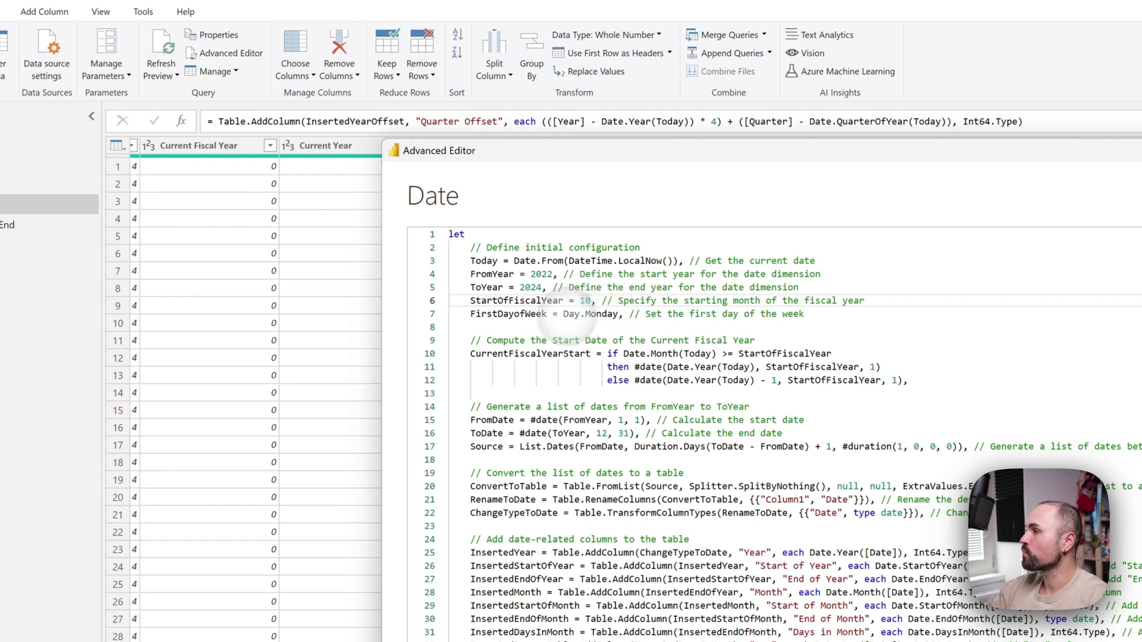
pyautogui.click(514, 313)
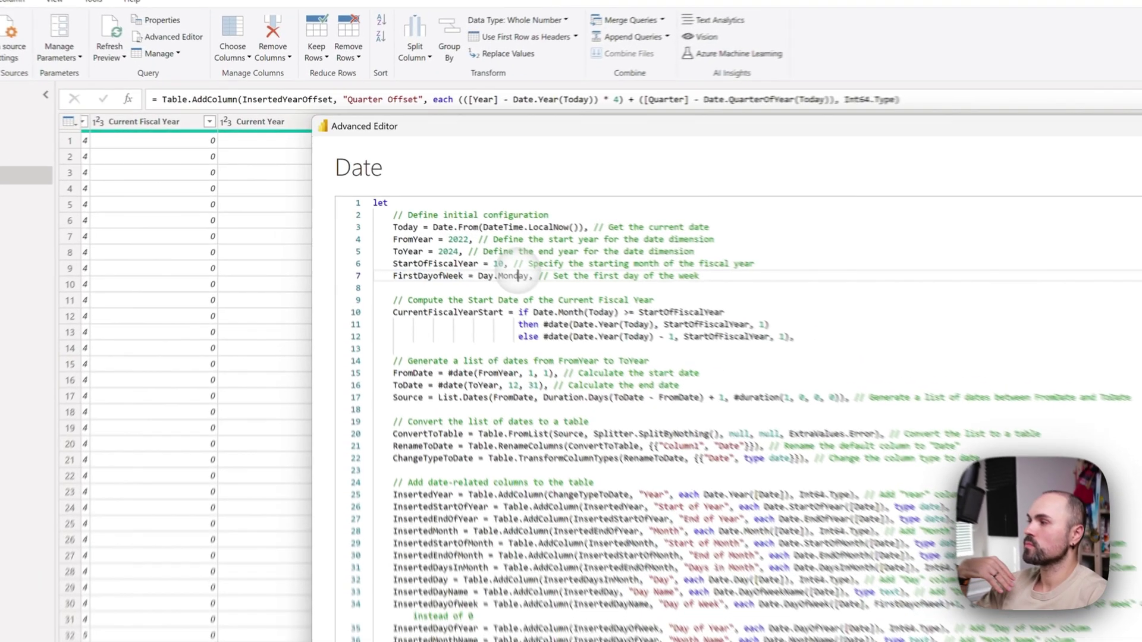
pyautogui.doubleClick(415, 211)
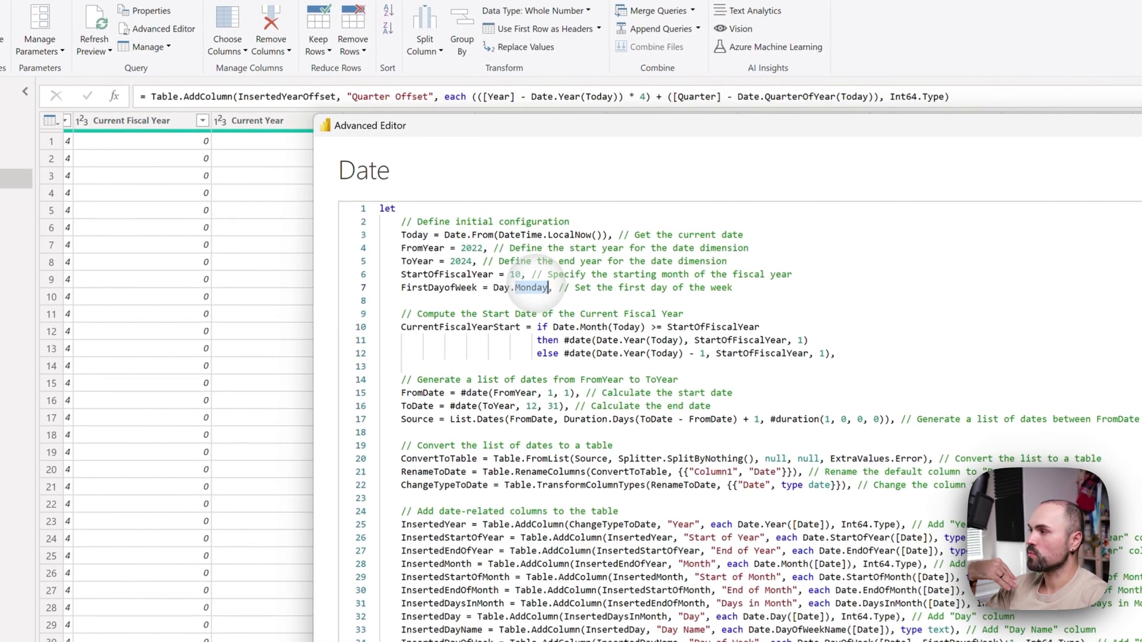
# Step: Examine the CurrentFiscalYearStart expression, including its if condition and the then and else date branches
pyautogui.click(502, 329)
pyautogui.scroll(-1, 494, 330)
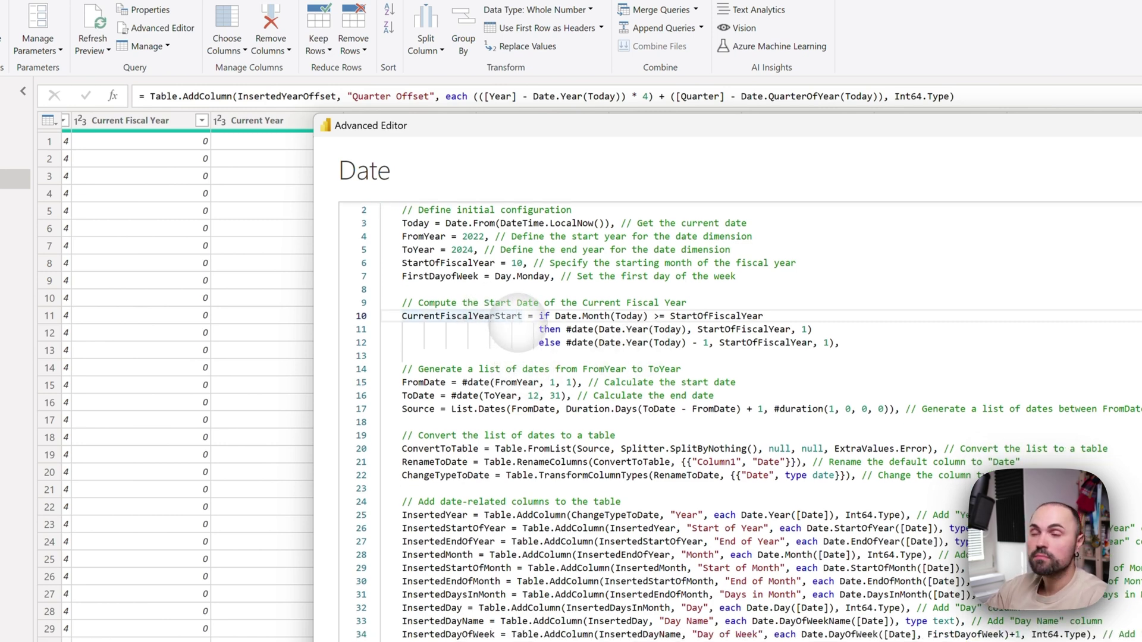
pyautogui.click(593, 316)
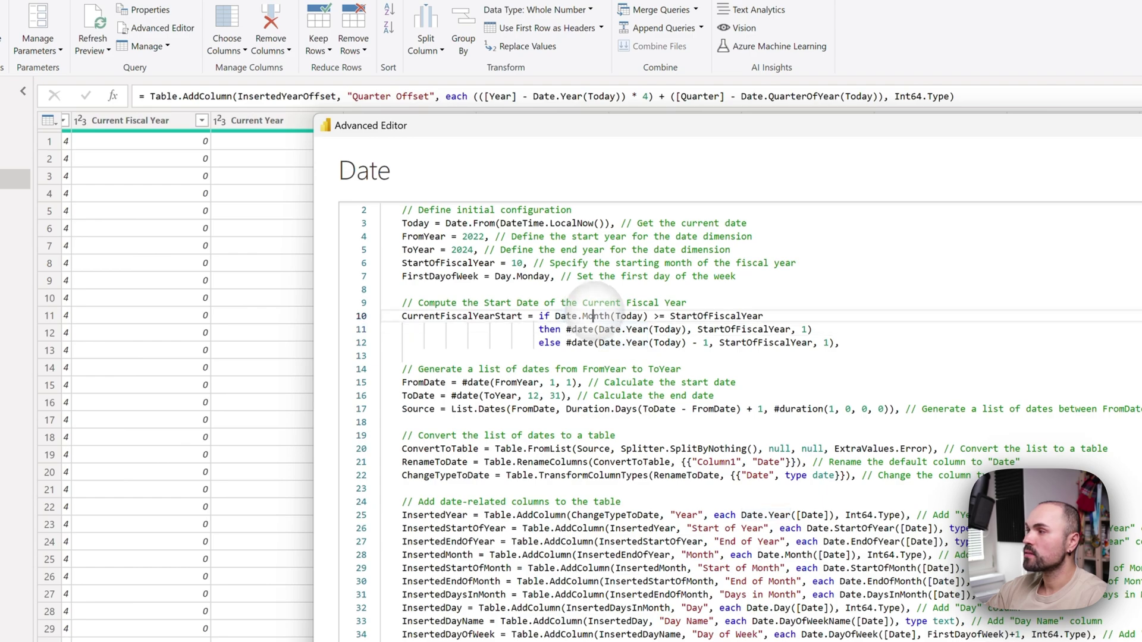
pyautogui.moveTo(637, 321)
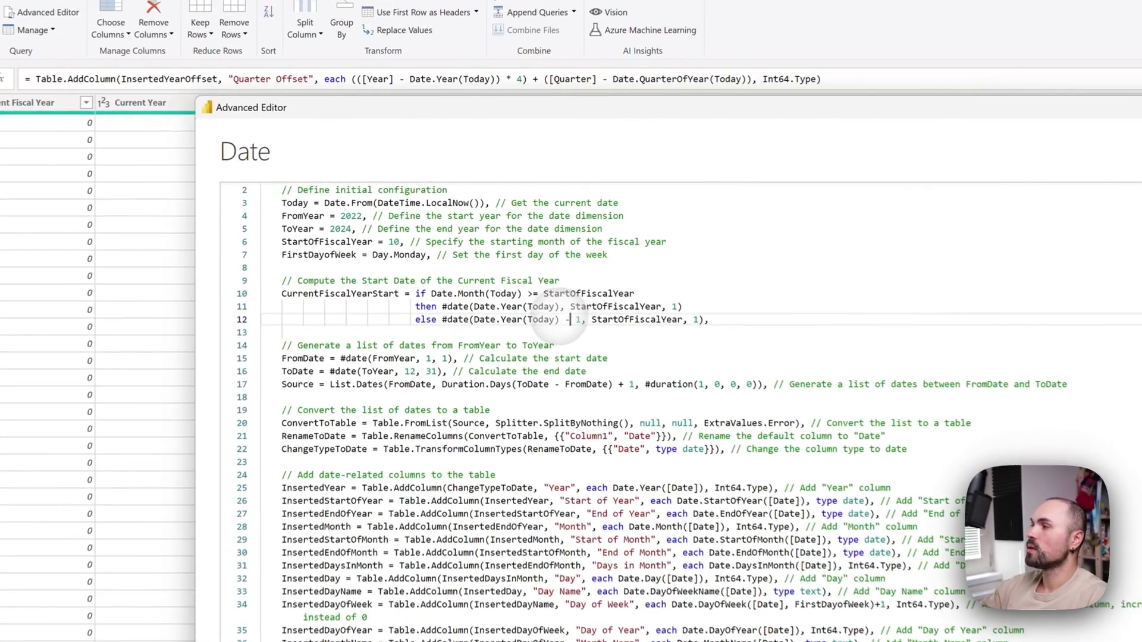
pyautogui.click(475, 231)
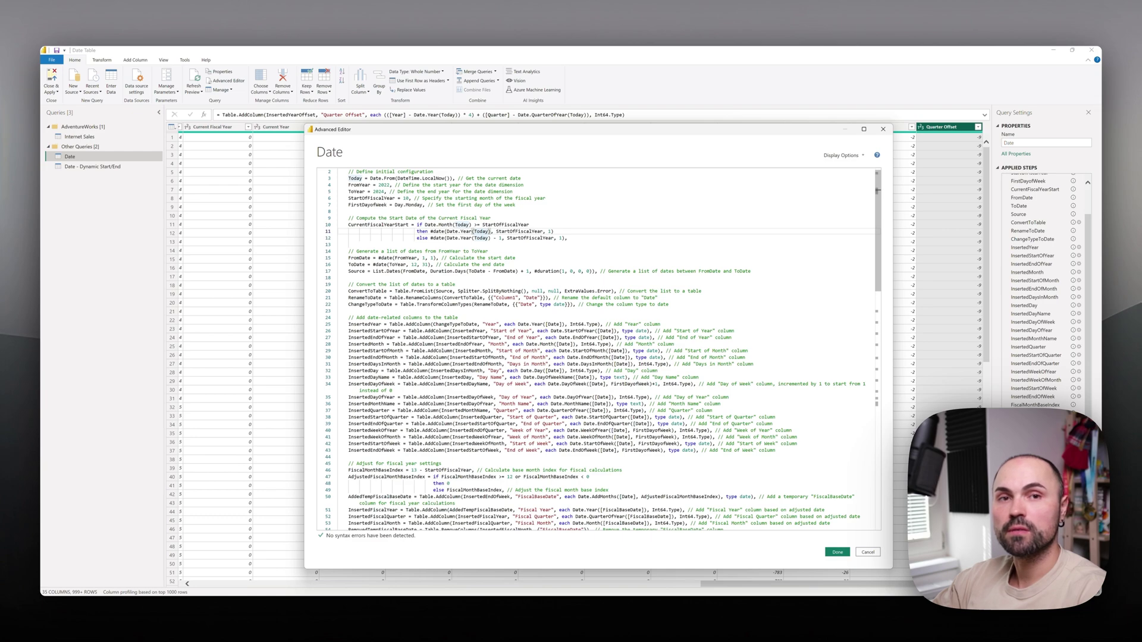
pyautogui.press('Down')
pyautogui.press('Down')
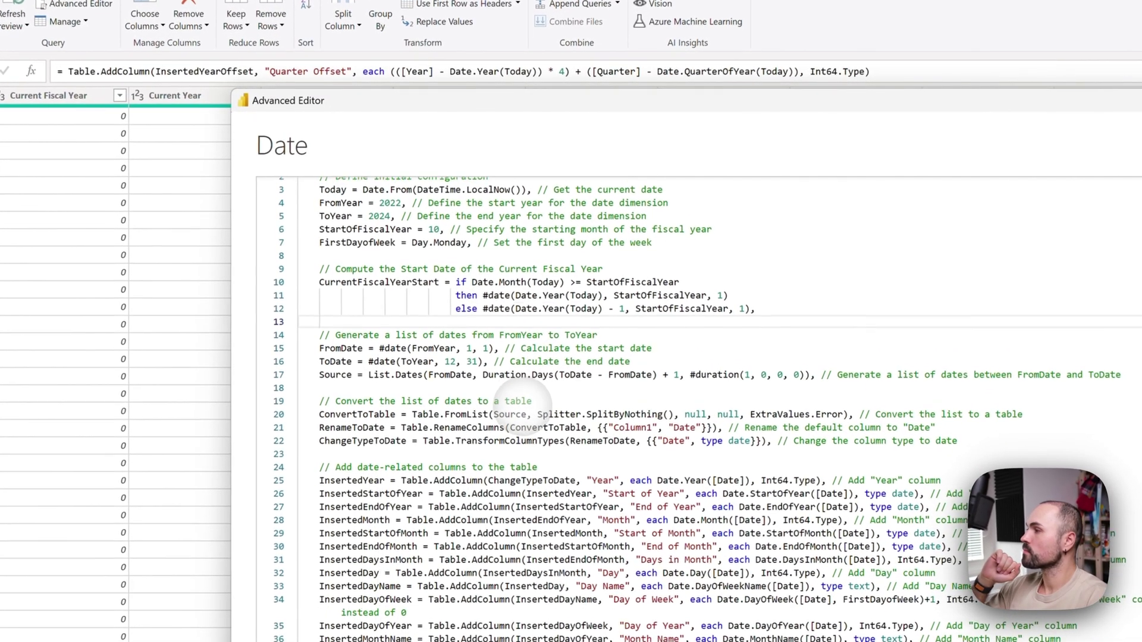
# Step: Examine the code block that generates the list of dates from FromYear to ToYear
pyautogui.scroll(-3, 494, 380)
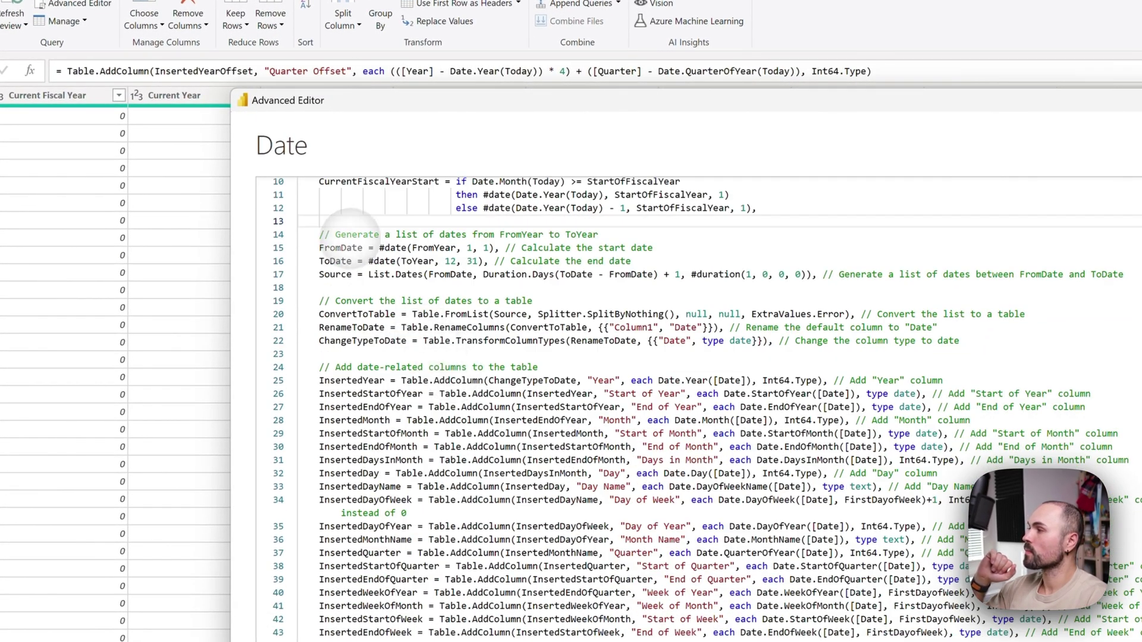
pyautogui.moveTo(320, 235); pyautogui.dragTo(1123, 274)
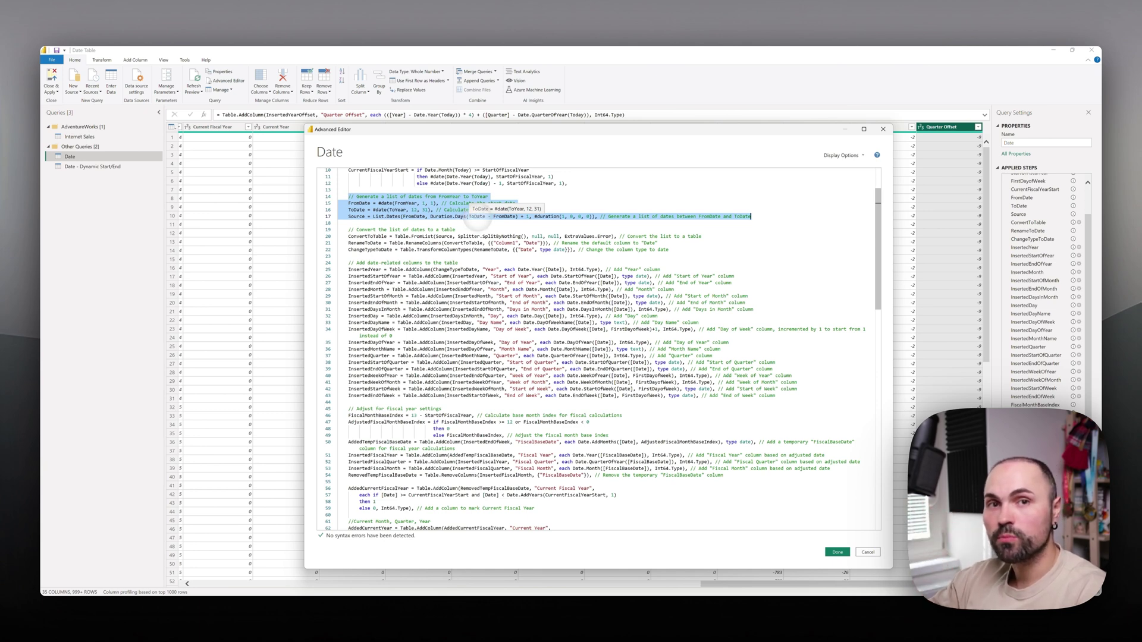
pyautogui.click(417, 199)
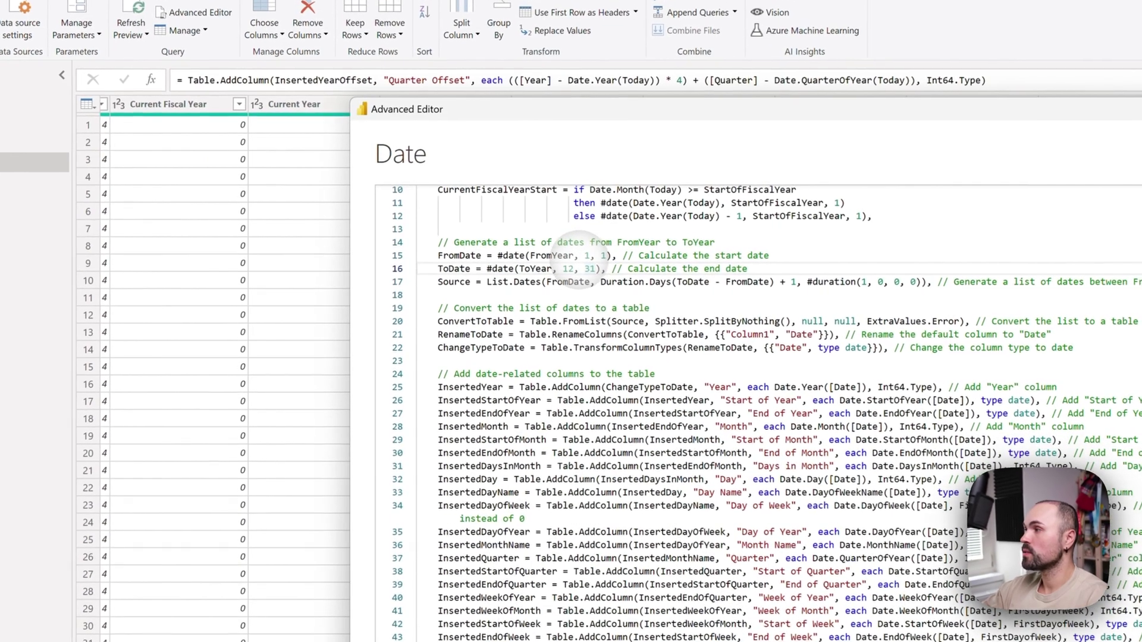
# Step: Trace the FromDate and ToDate definitions back to the FromYear and ToYear configuration parameters
pyautogui.click(559, 256)
pyautogui.scroll(3, 554, 253)
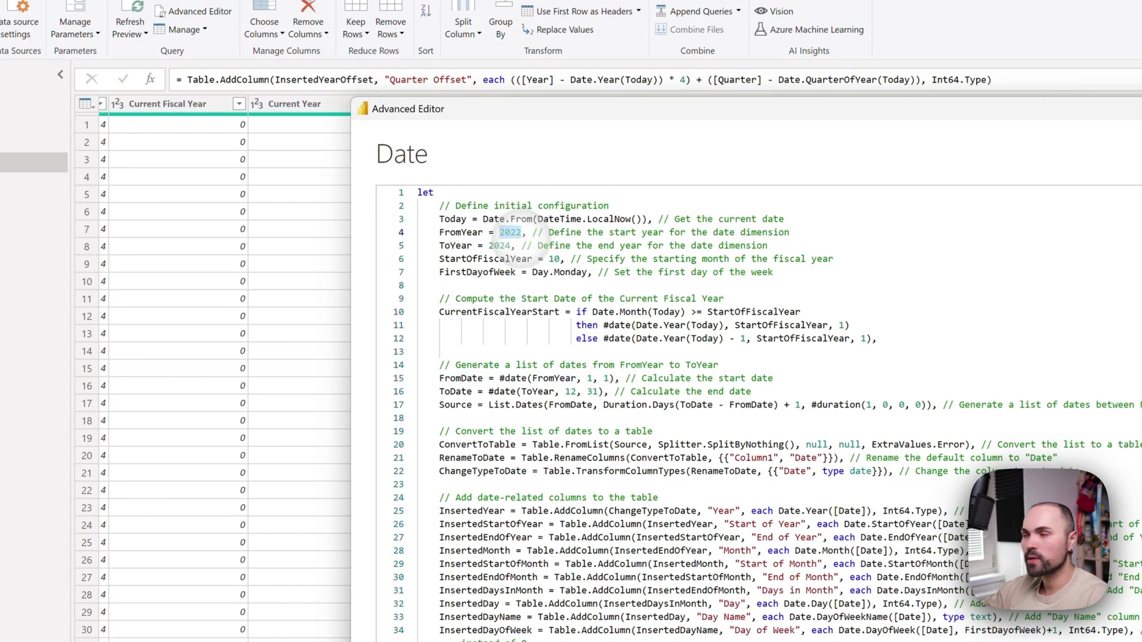
pyautogui.click(548, 392)
pyautogui.doubleClick(547, 392)
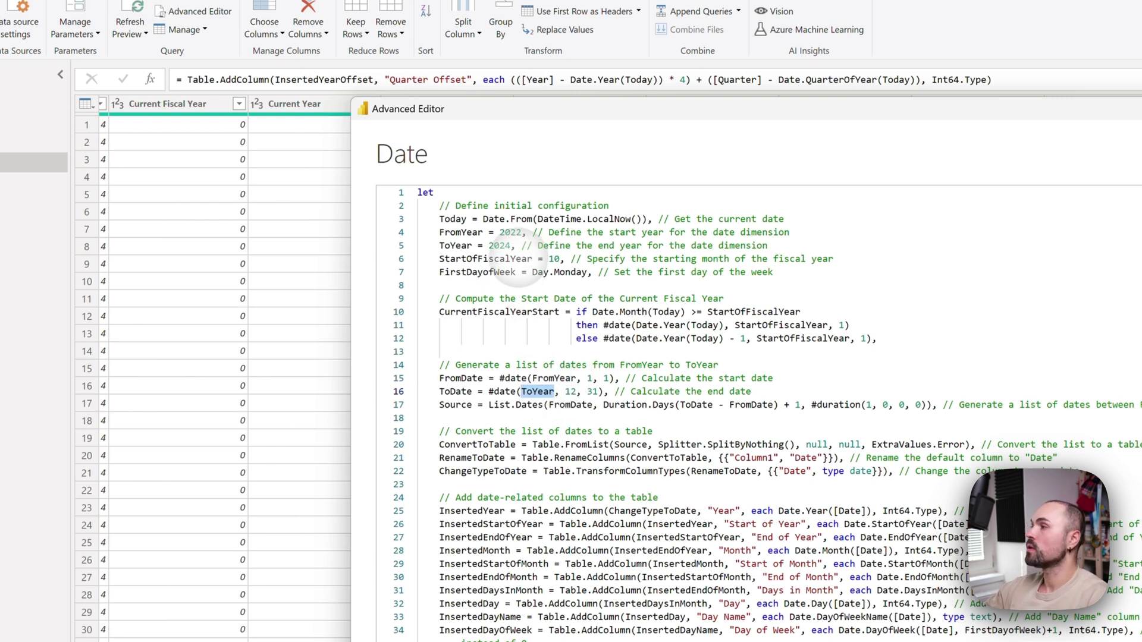
pyautogui.doubleClick(499, 246)
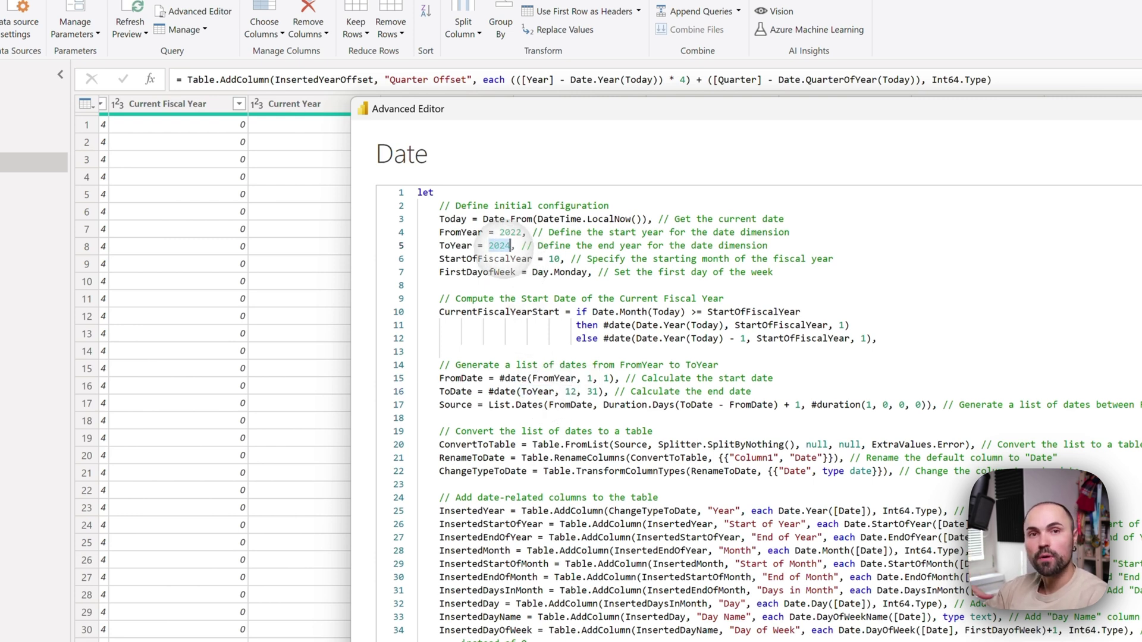
pyautogui.scroll(-1, 562, 399)
pyautogui.click(569, 365)
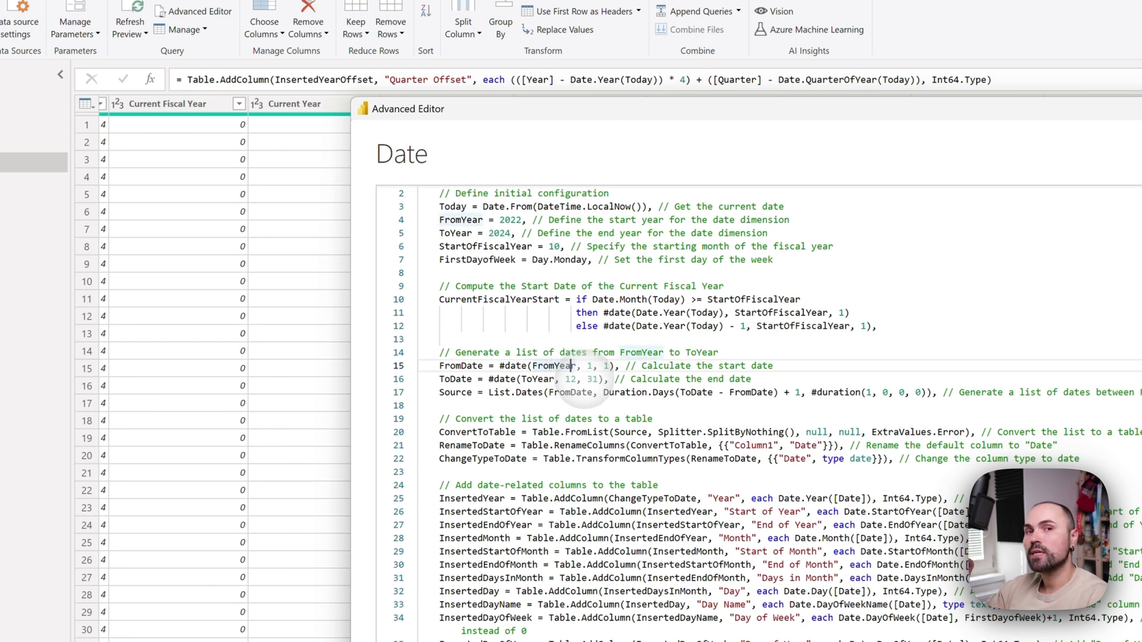
# Step: Examine how the Source line uses FromDate and ToDate in List.Dates to build the date list
pyautogui.doubleClick(505, 246)
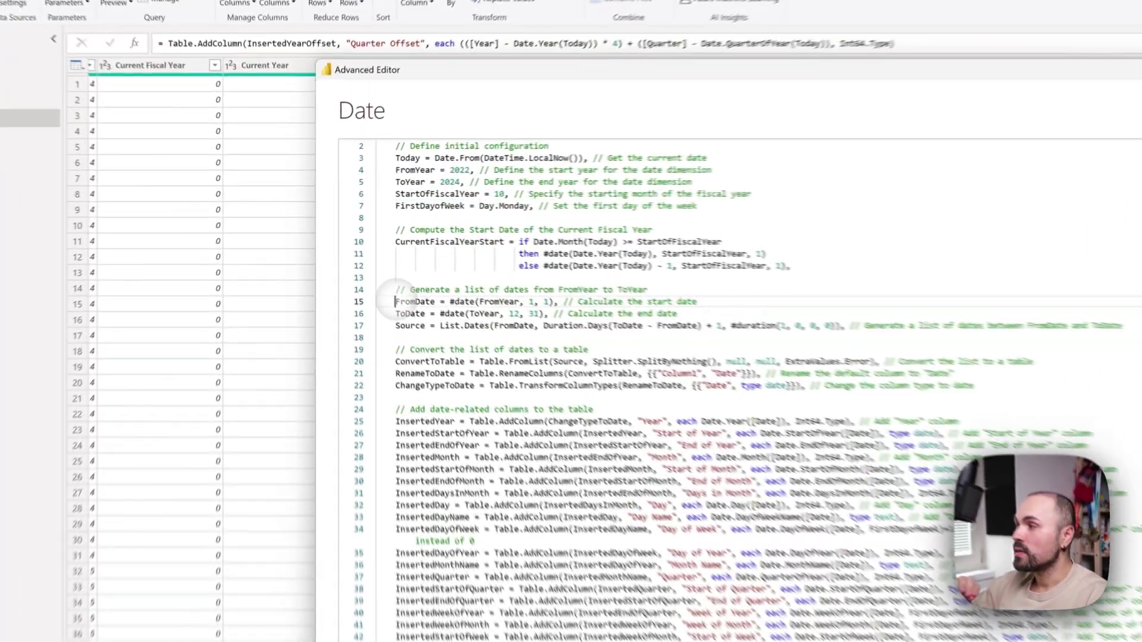
pyautogui.moveTo(349, 258); pyautogui.dragTo(506, 265)
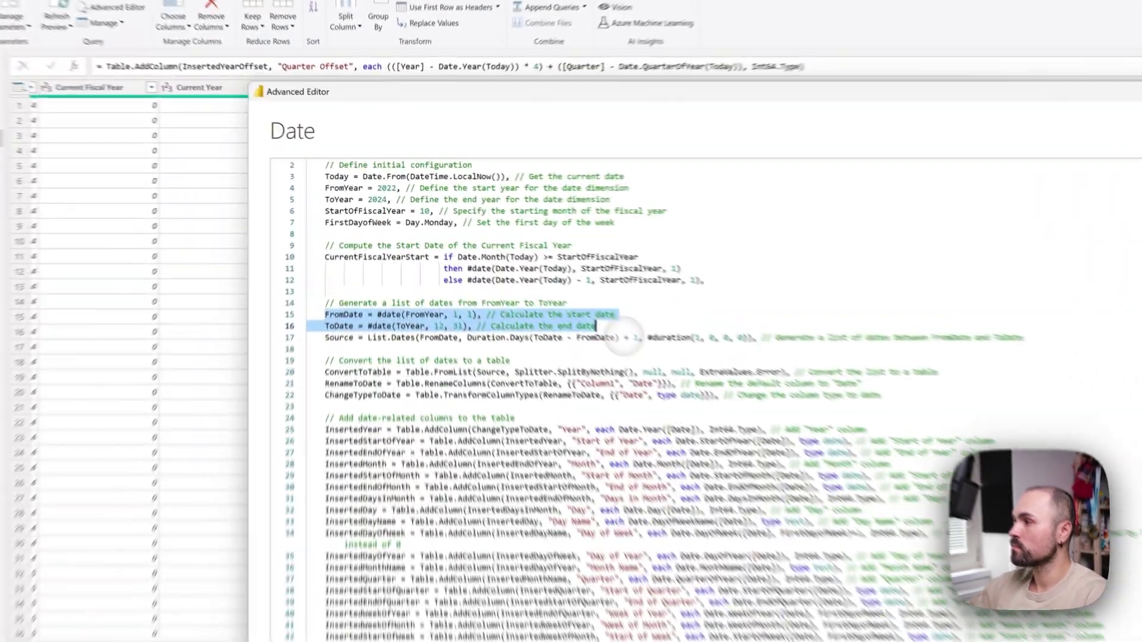
pyautogui.click(519, 271)
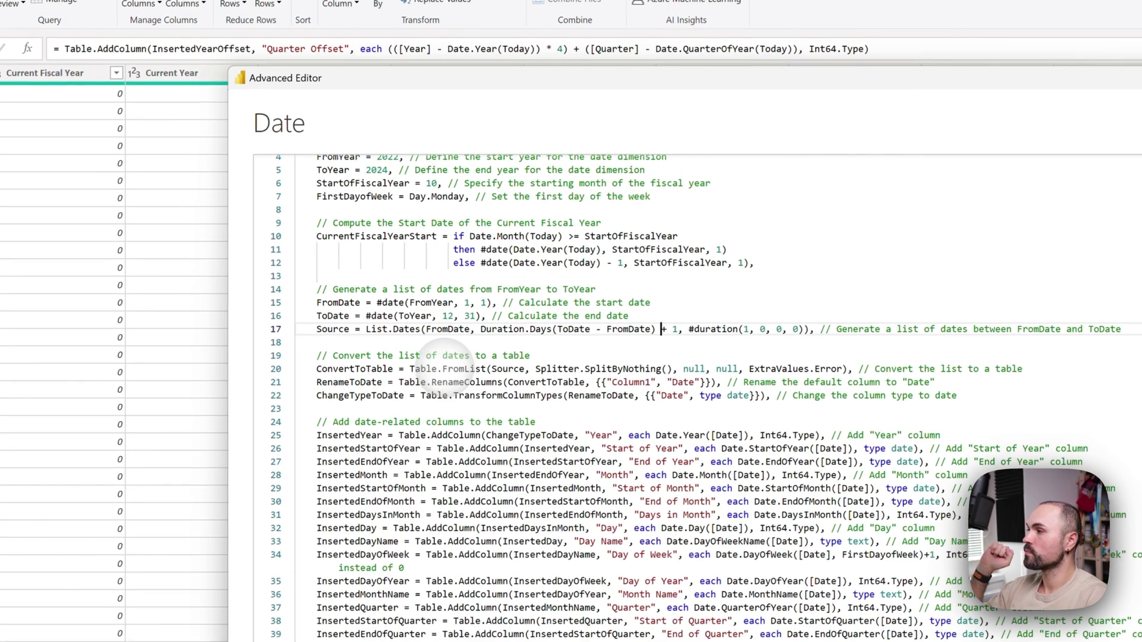
# Step: Examine the ConvertToTable, RenameToDate and ChangeTypeToDate lines that turn the date list into a table
pyautogui.scroll(-3, 445, 355)
pyautogui.click(387, 276)
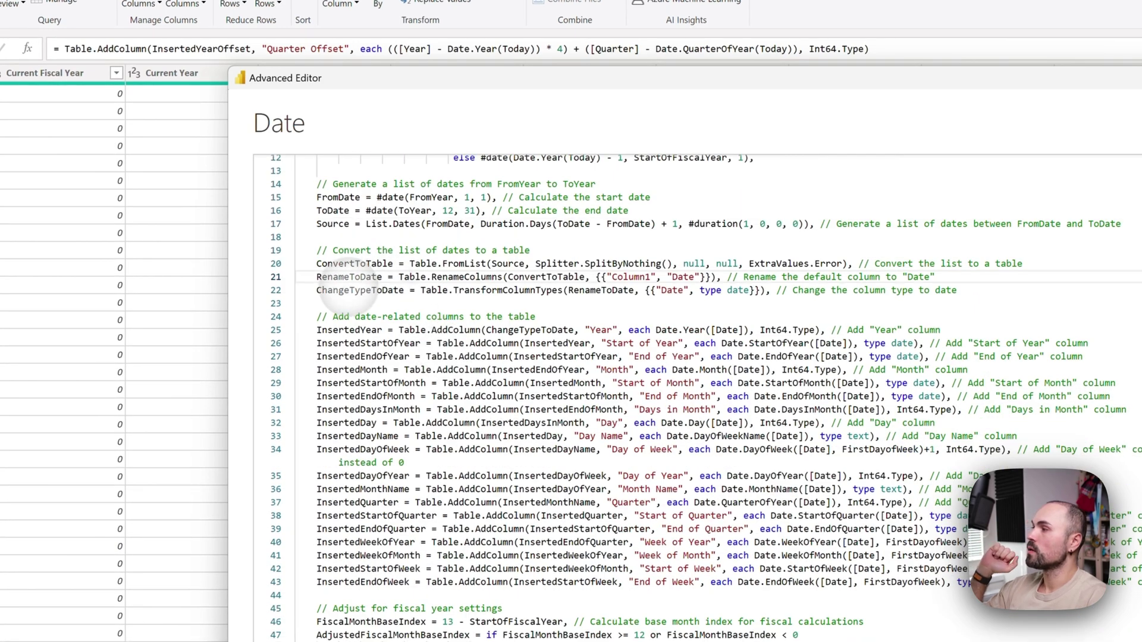
pyautogui.moveTo(486, 264); pyautogui.dragTo(976, 277)
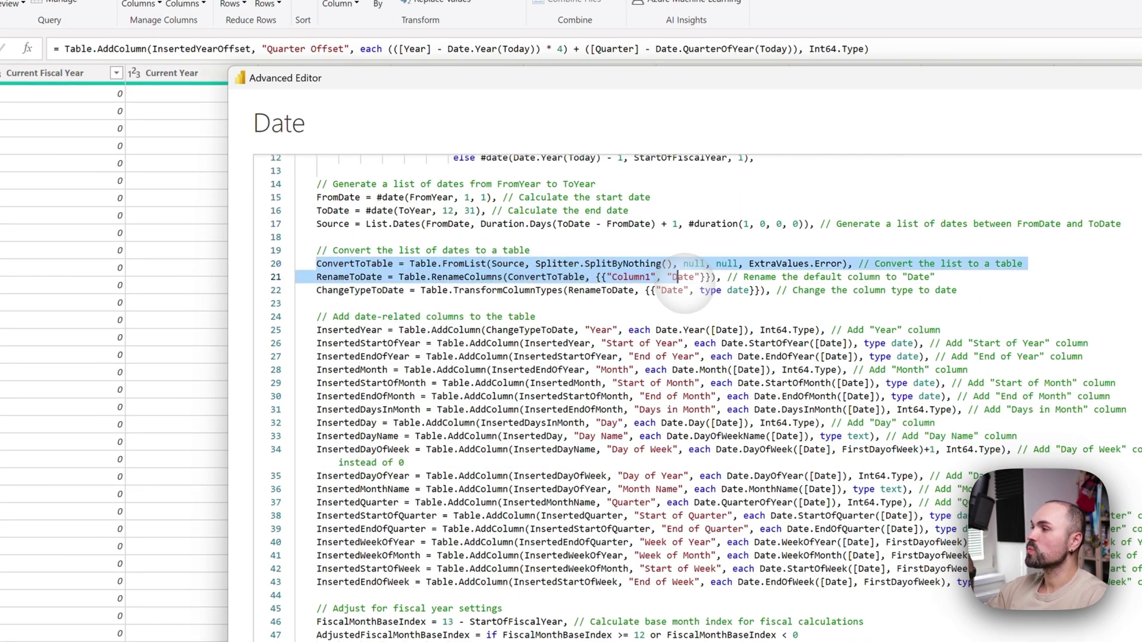
pyautogui.click(969, 300)
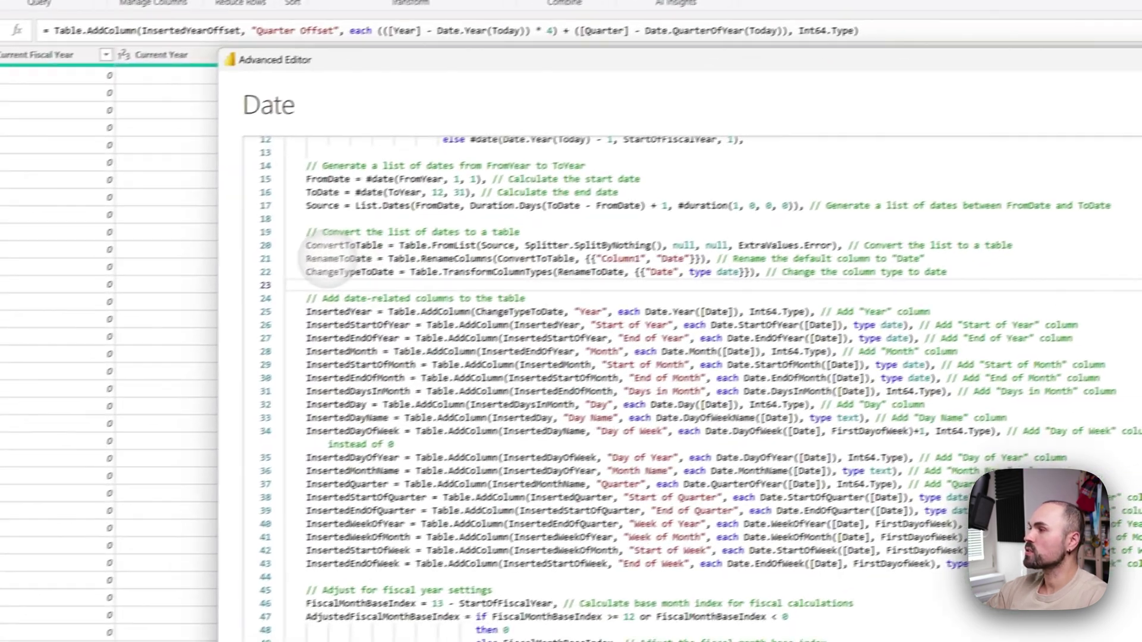
pyautogui.moveTo(170, 304); pyautogui.dragTo(350, 318)
pyautogui.click(517, 262)
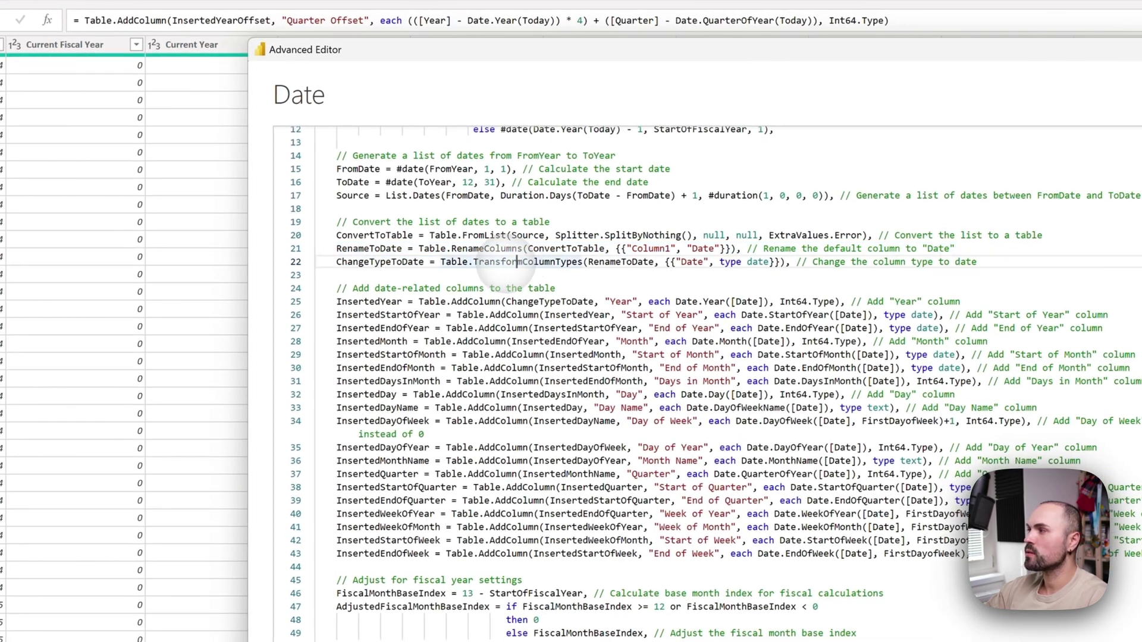
# Step: Examine the block adding date-related columns, starting with the Year, Start of Year and End of Year expressions
pyautogui.scroll(-1, 550, 280)
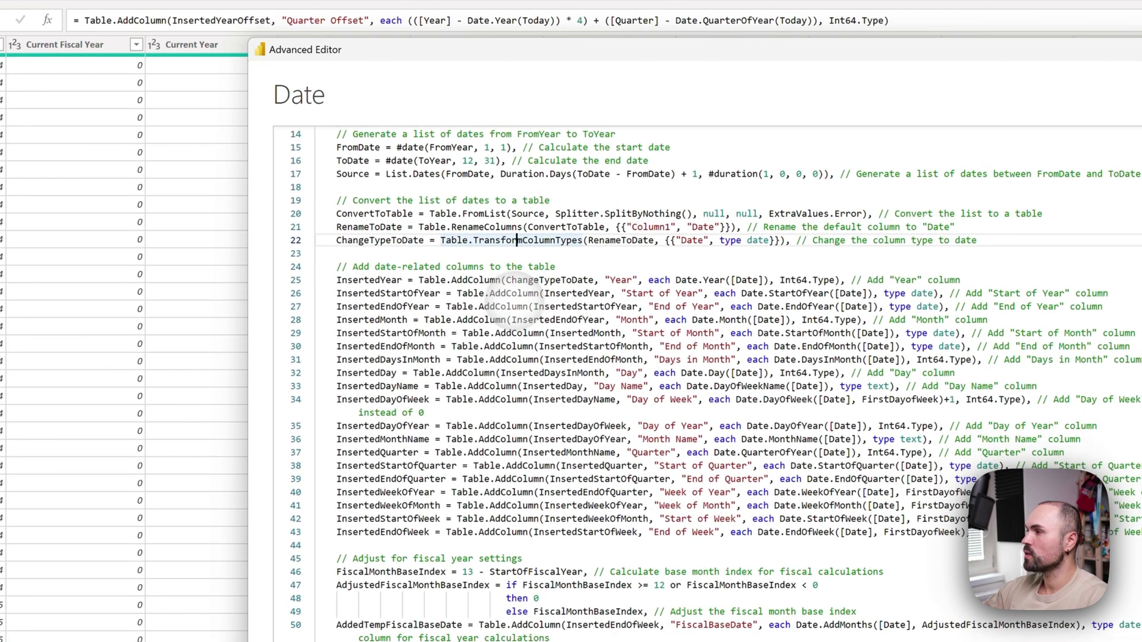
pyautogui.moveTo(333, 267); pyautogui.dragTo(1141, 534)
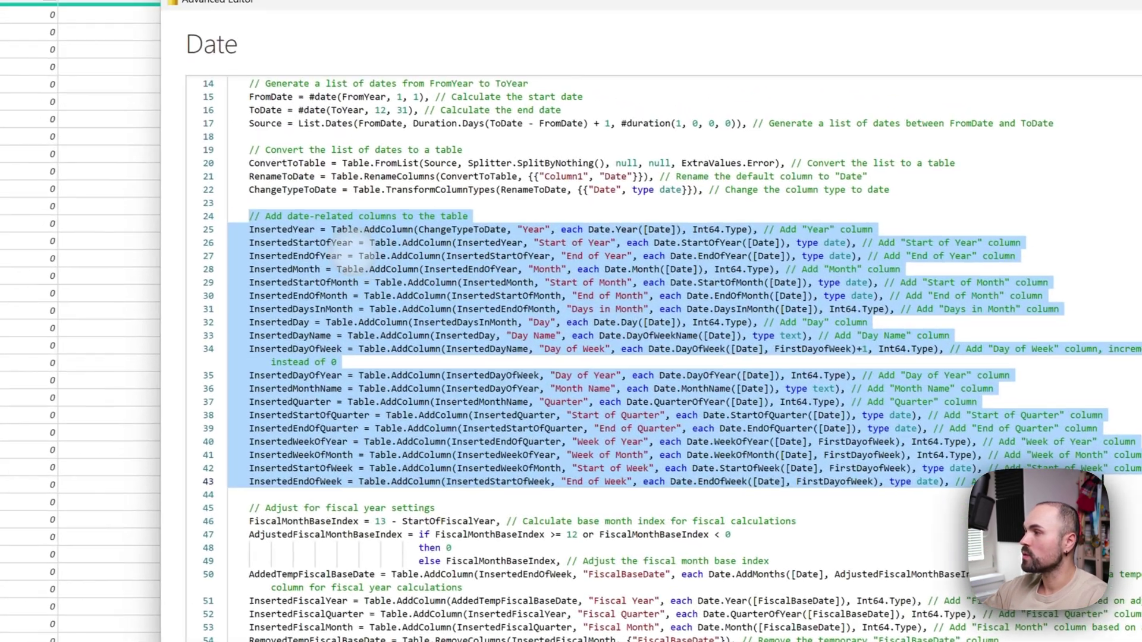
pyautogui.click(13, 177)
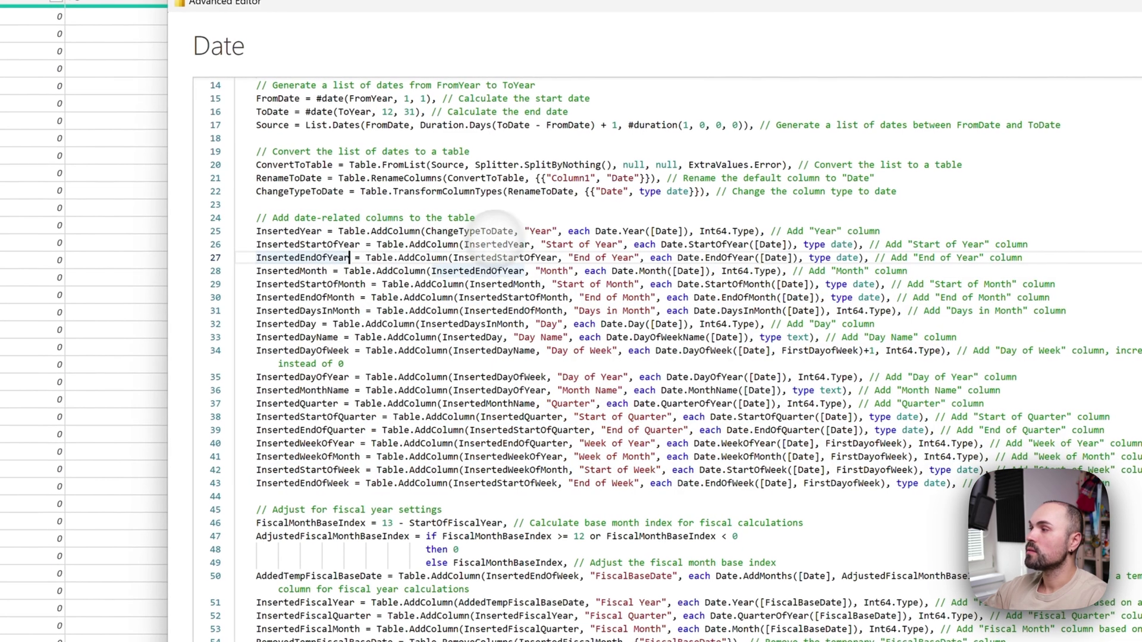
pyautogui.click(626, 232)
pyautogui.doubleClick(635, 231)
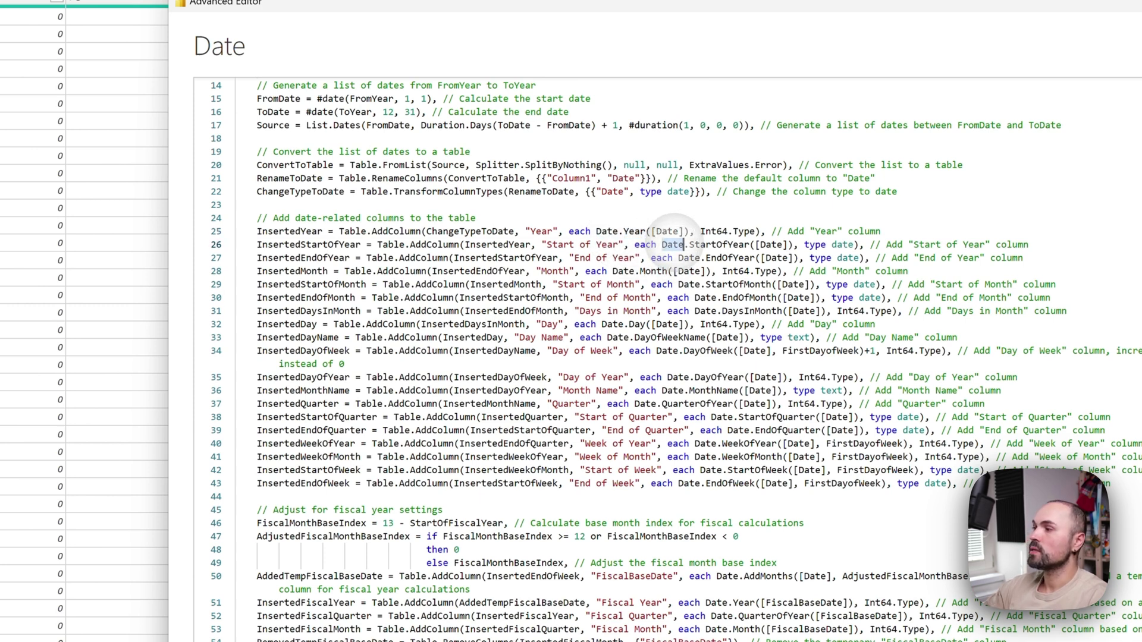
pyautogui.doubleClick(720, 245)
pyautogui.doubleClick(730, 257)
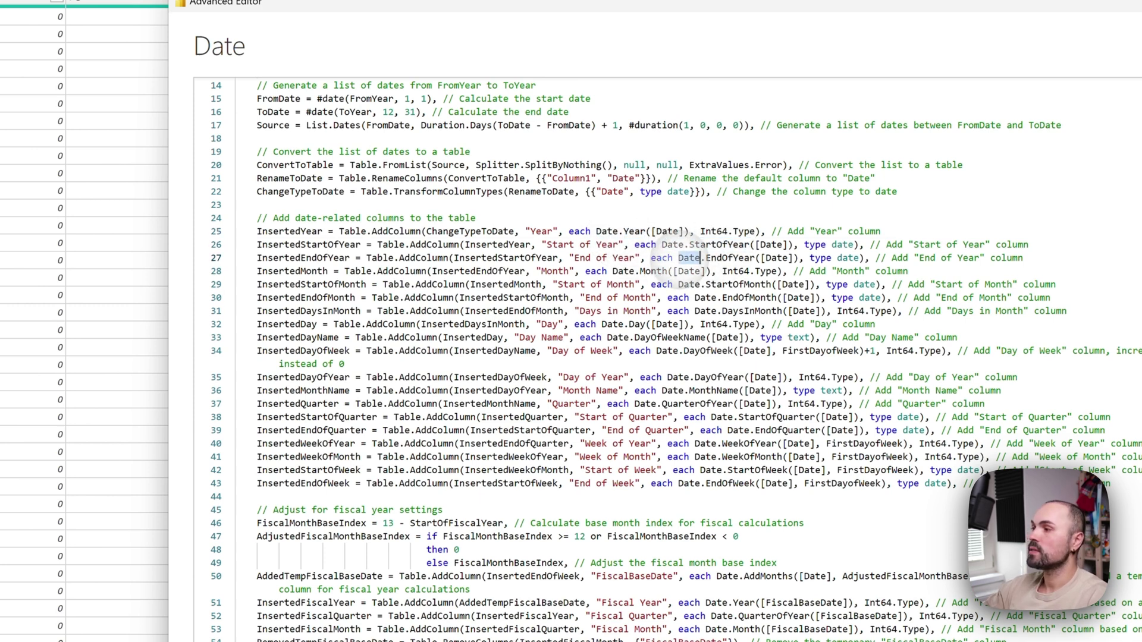
# Step: Examine the date functions behind the Month, Start of Month, End of Month and Days in Month columns
pyautogui.click(661, 271)
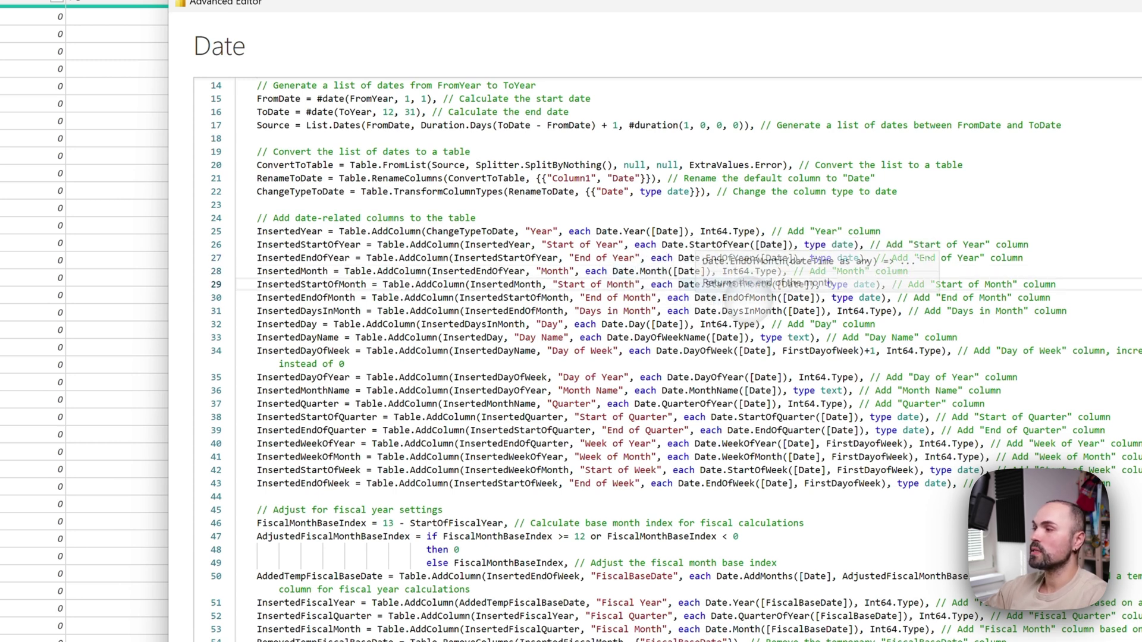
pyautogui.click(750, 297)
pyautogui.click(750, 310)
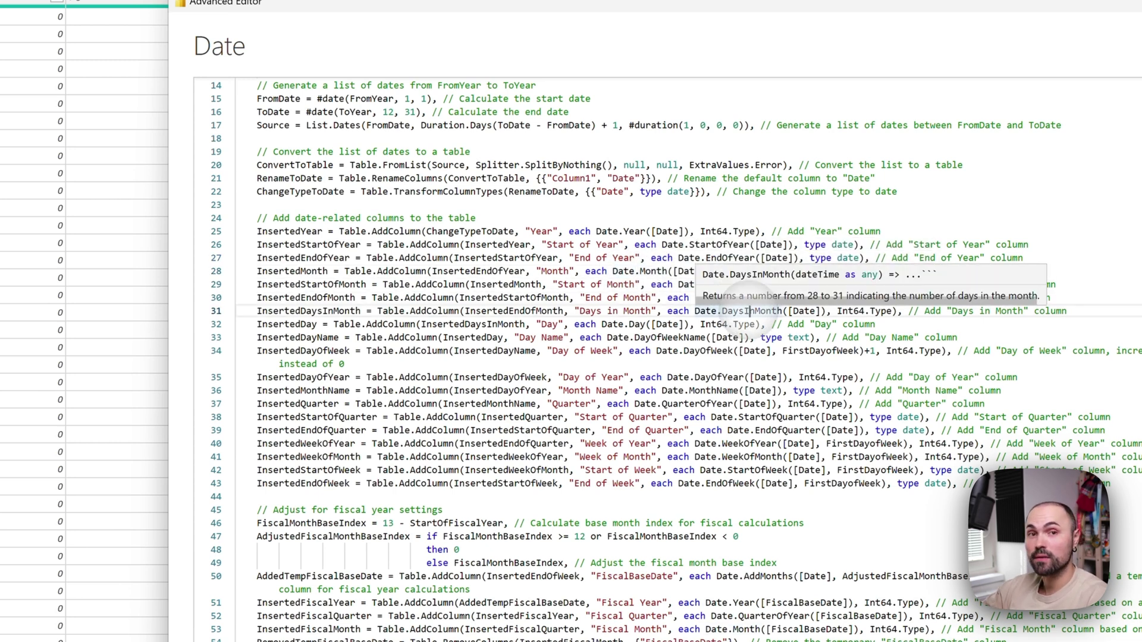
# Step: Examine the Day, Day Name and Day of Week column expressions, including the FirstDayofWeek argument of Date.DayOfWeek
pyautogui.click(626, 324)
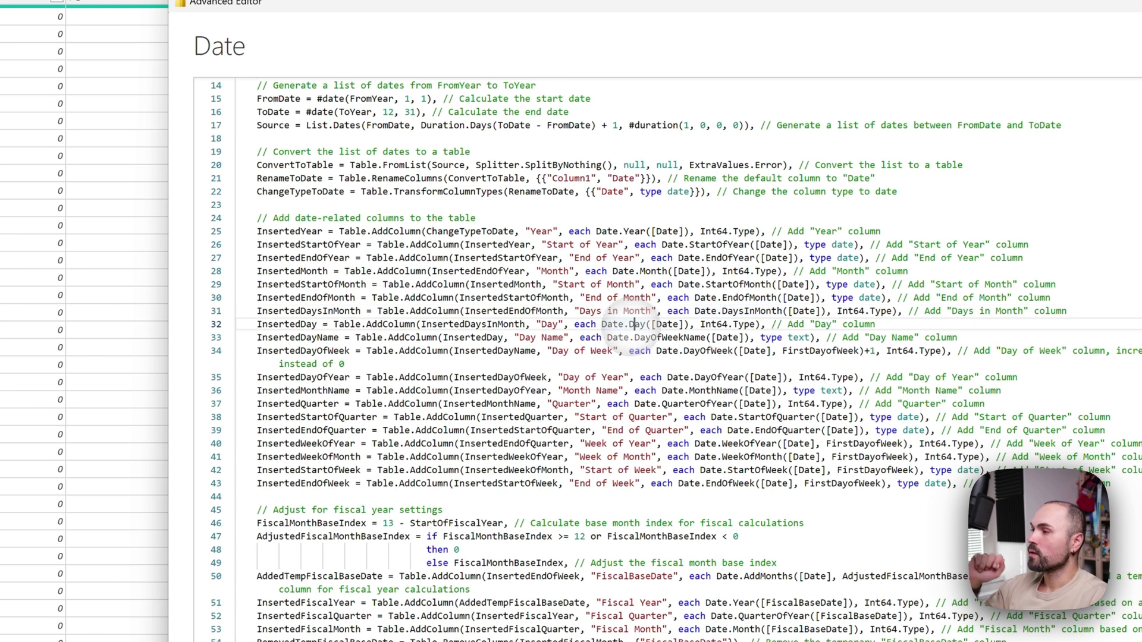
pyautogui.click(678, 337)
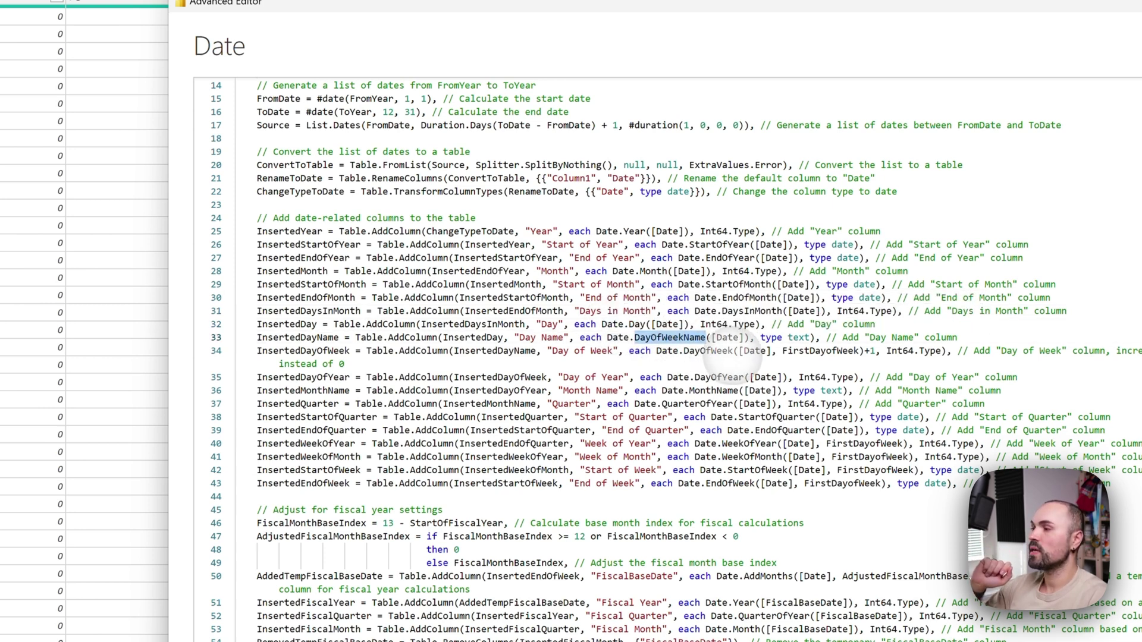
pyautogui.doubleClick(708, 351)
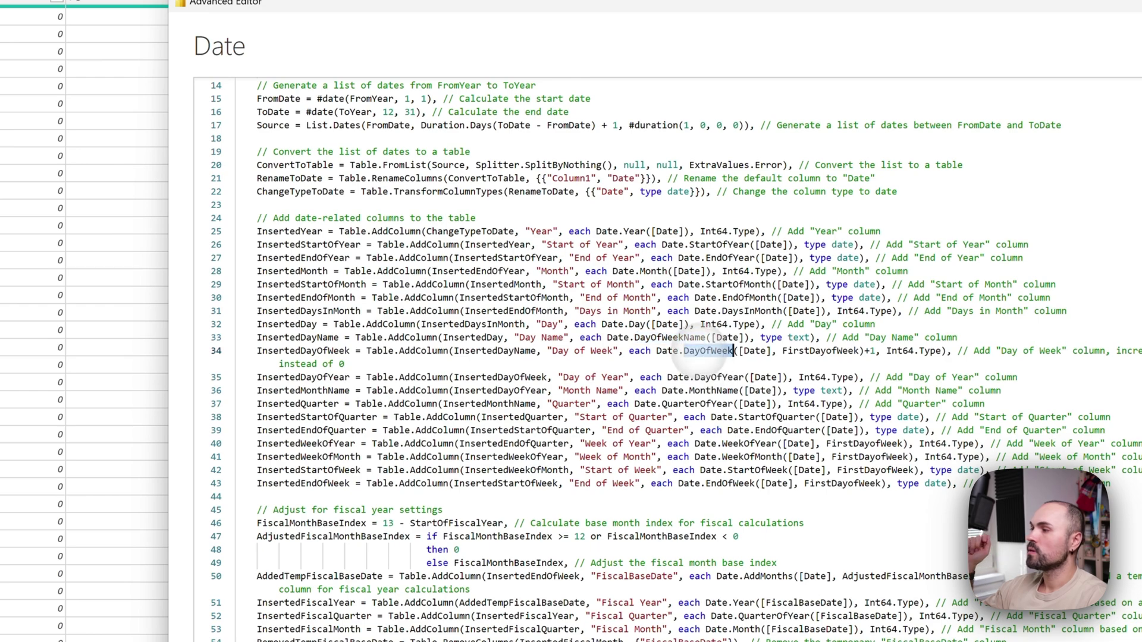
pyautogui.scroll(-1, 676, 359)
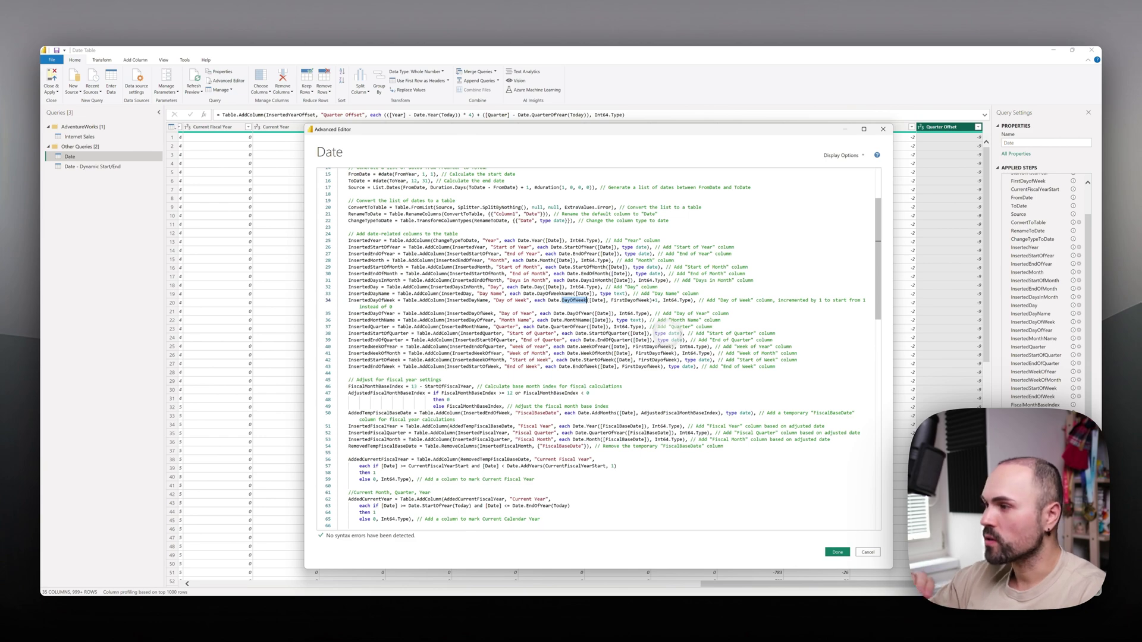
pyautogui.doubleClick(624, 301)
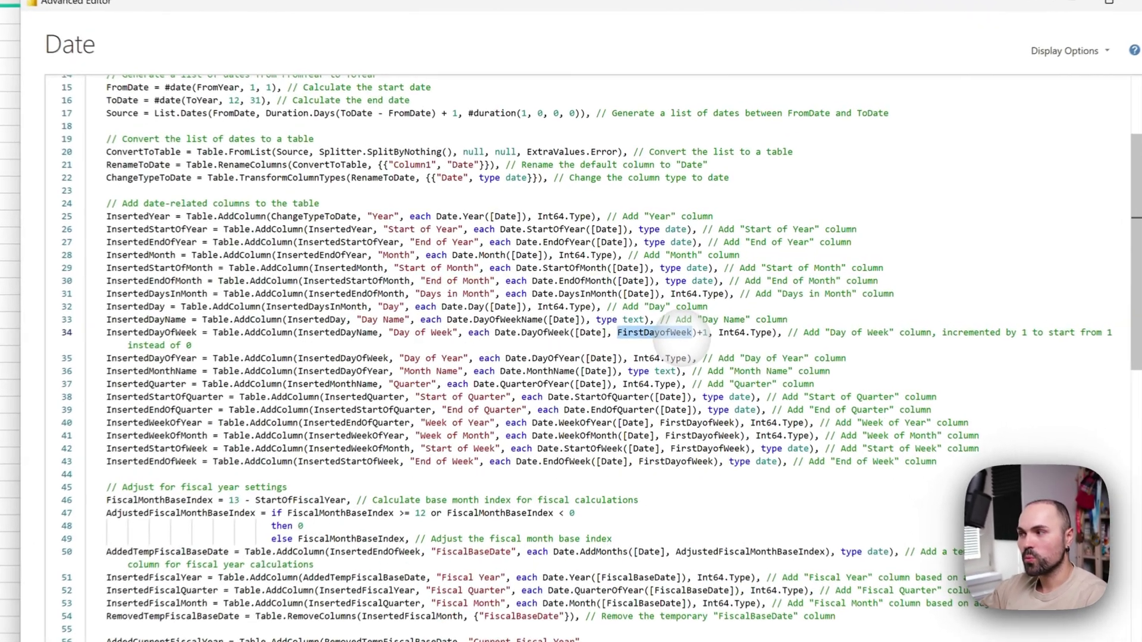
# Step: Examine the Day of Year, Month Name and Quarter column expressions, including the Start of Quarter and End of Quarter lines
pyautogui.moveTo(697, 333)
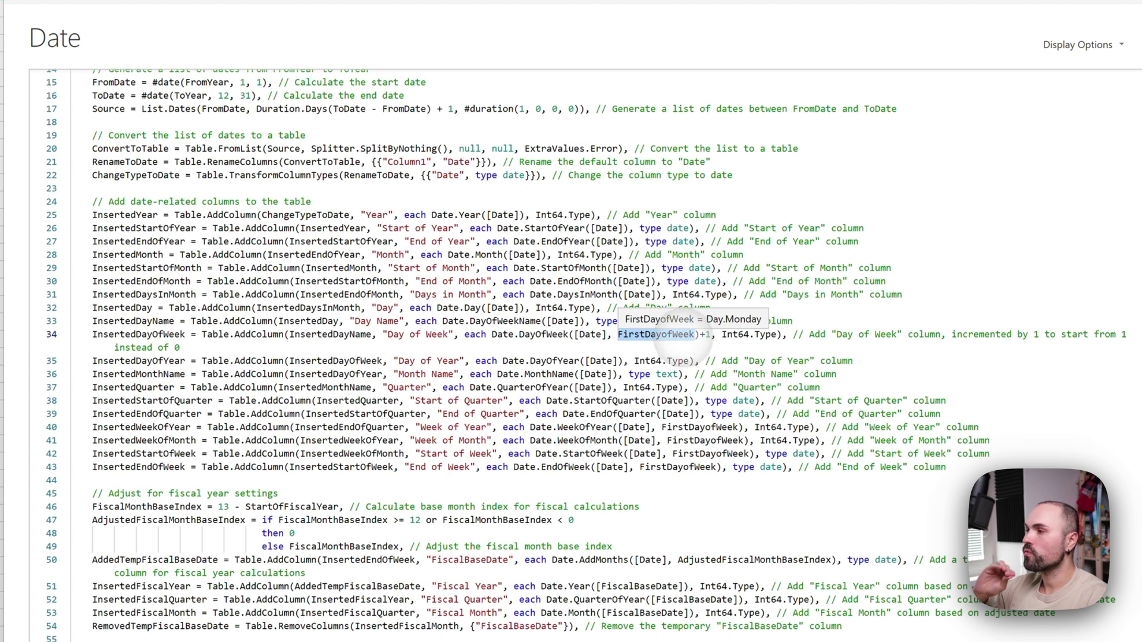
pyautogui.scroll(-1, 696, 334)
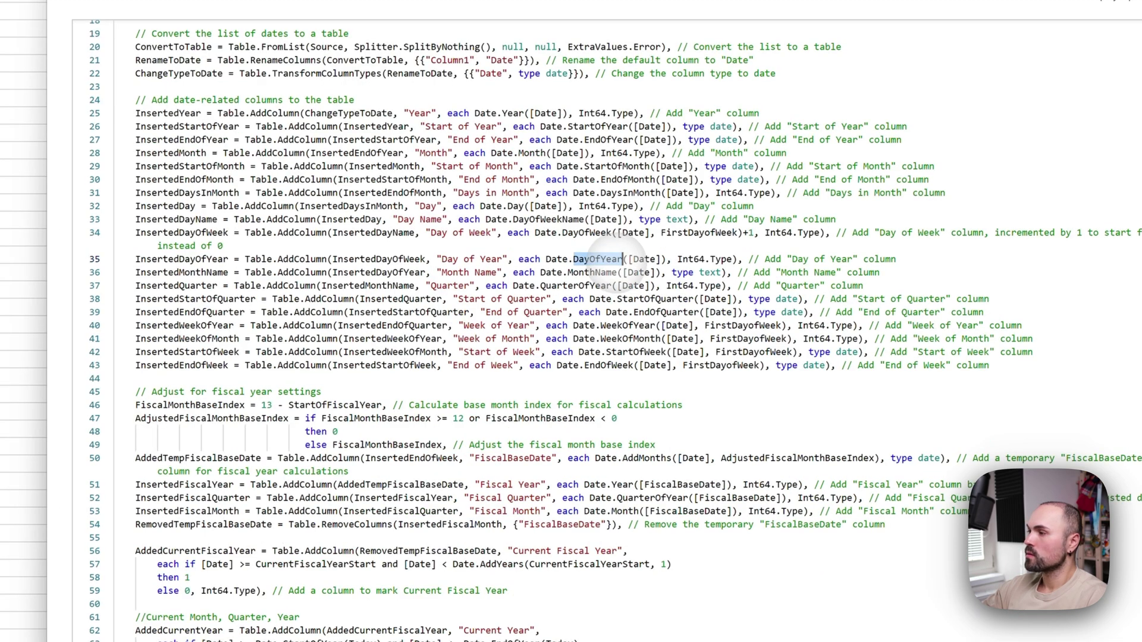
pyautogui.doubleClick(549, 323)
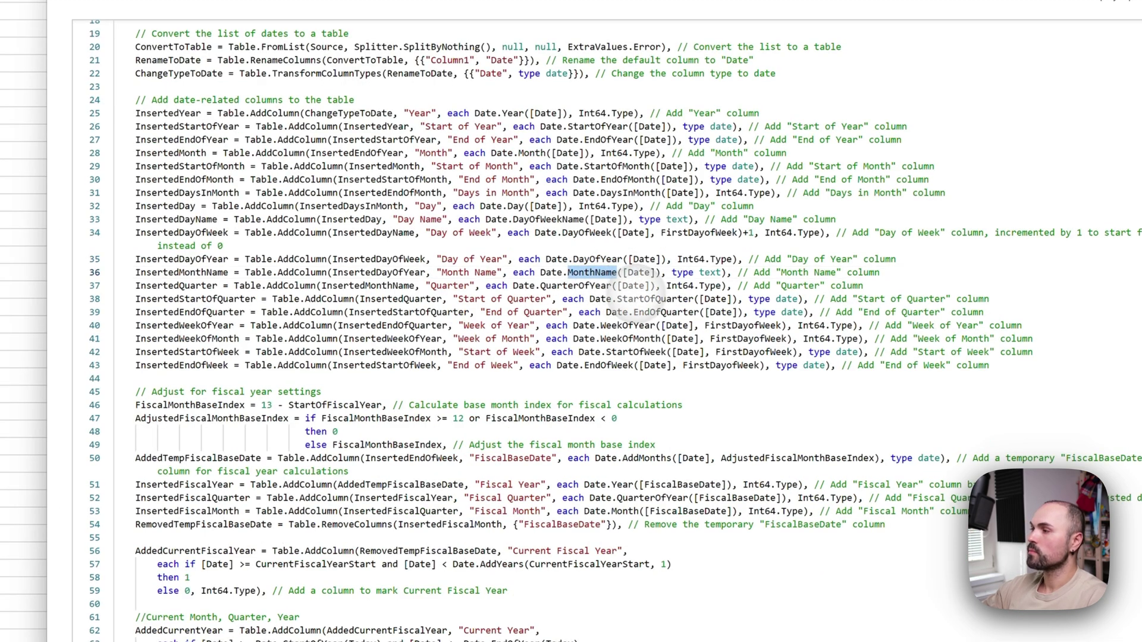
pyautogui.click(563, 285)
pyautogui.doubleClick(562, 286)
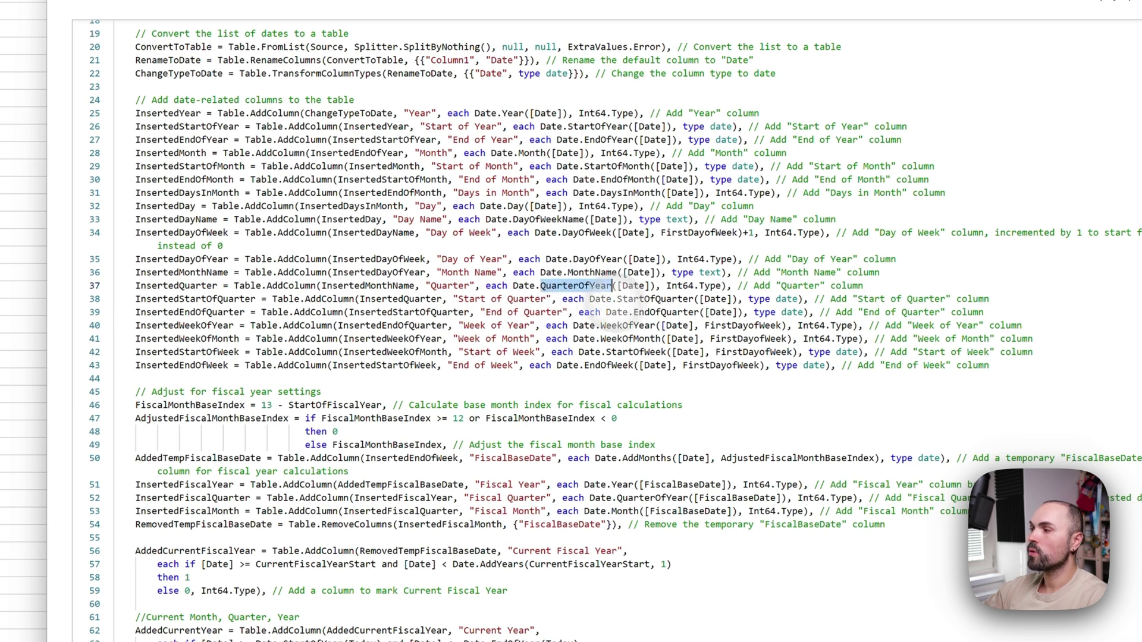
pyautogui.click(643, 298)
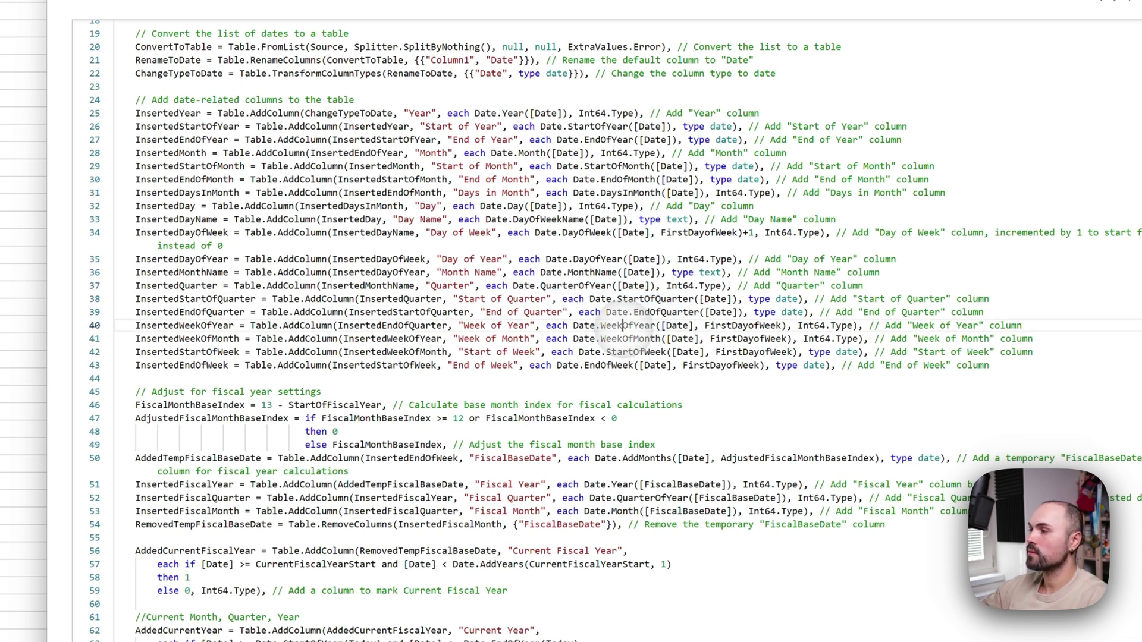
# Step: Examine the week column expressions from Week of Year to End of Week and their FirstDayofWeek argument
pyautogui.click(629, 365)
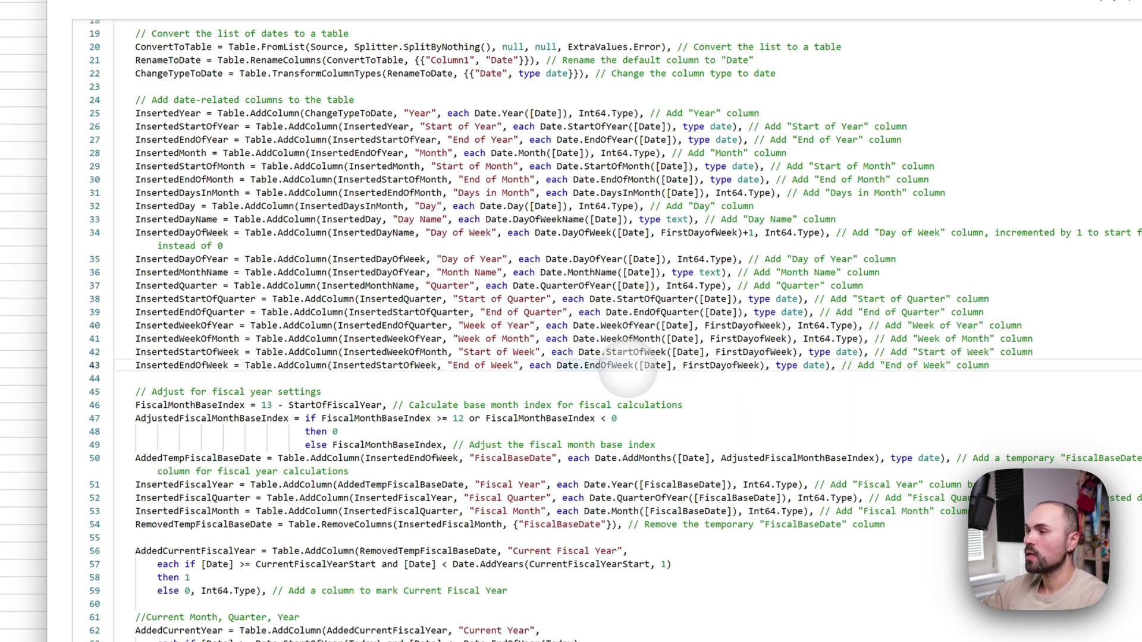
pyautogui.moveTo(629, 365)
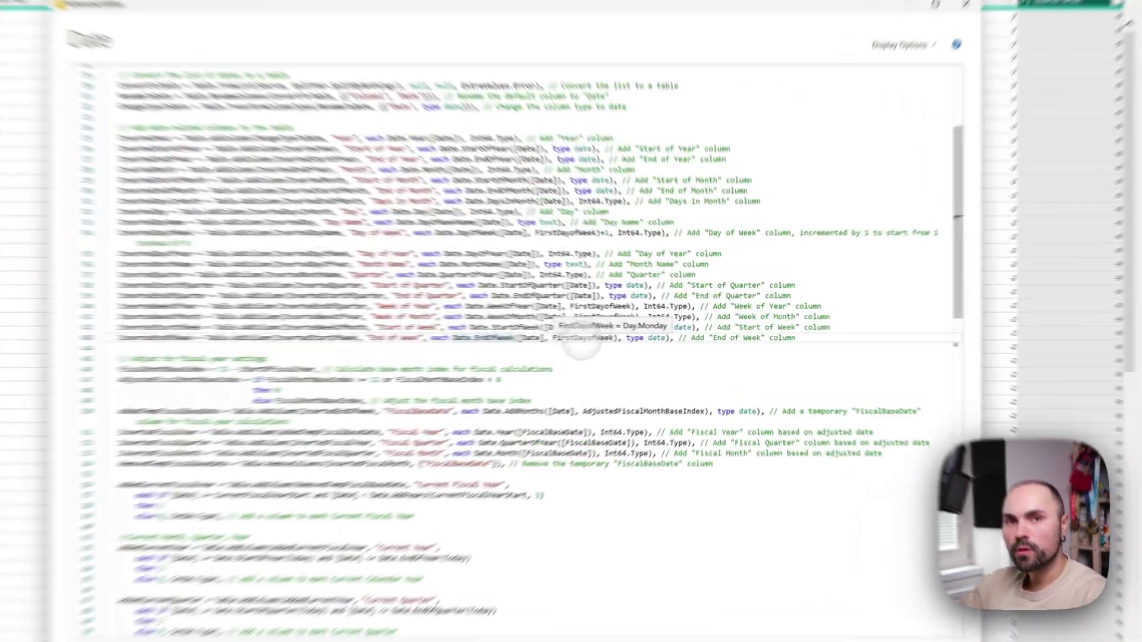
pyautogui.doubleClick(655, 334)
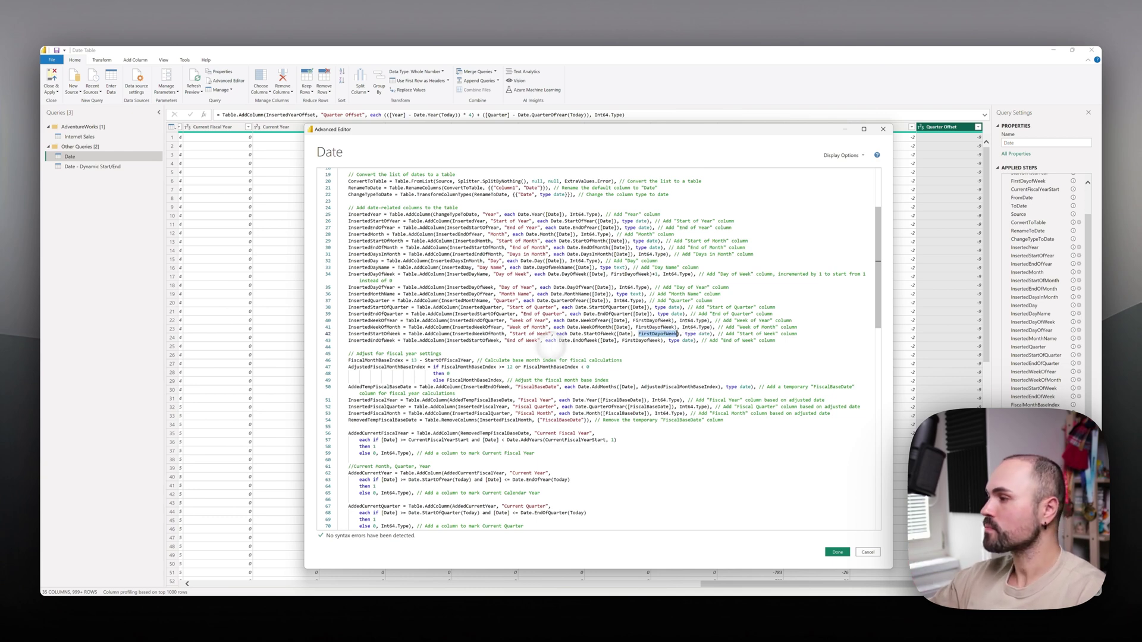
# Step: Examine the FiscalMonthBaseIndex line in the fiscal year settings block, including its StartOfFiscalYear subtraction and comment
pyautogui.scroll(-6, 554, 348)
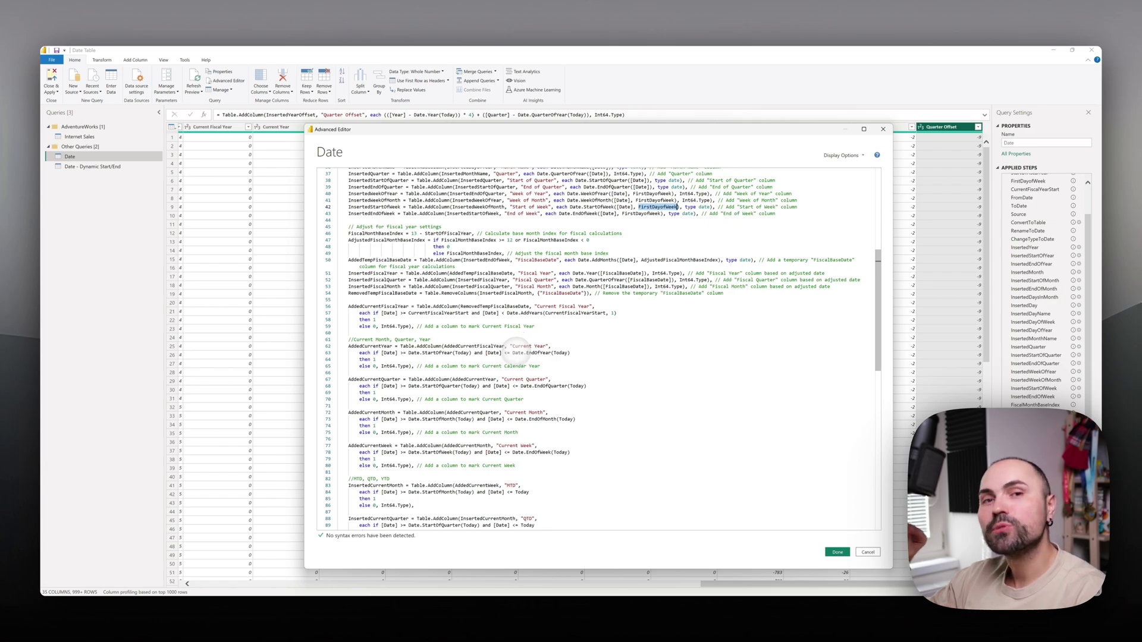
pyautogui.click(393, 240)
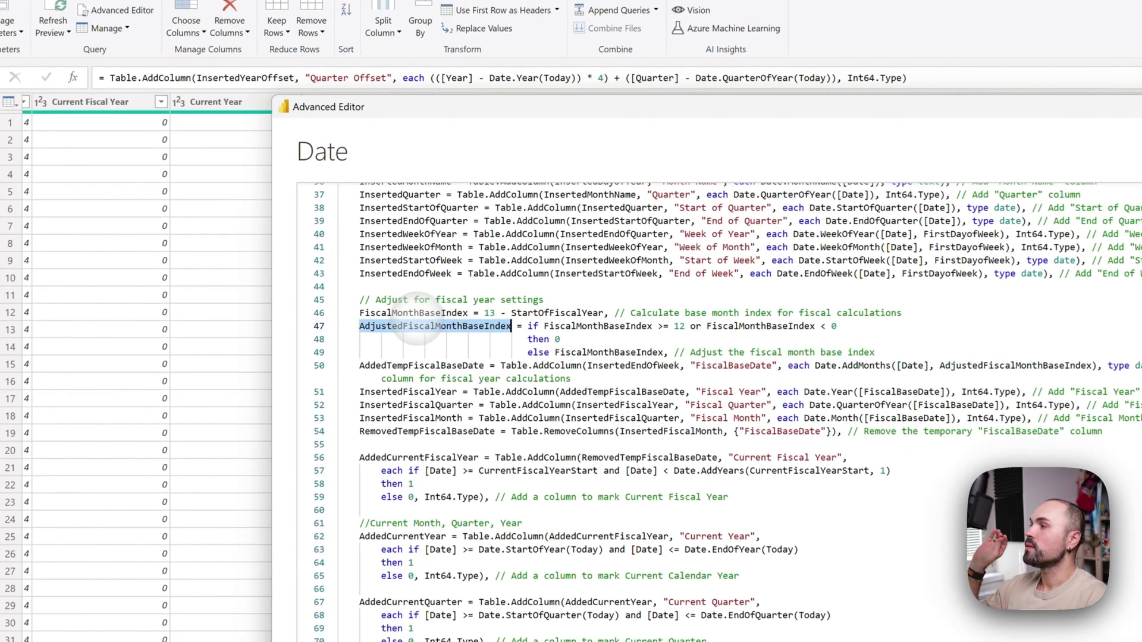
pyautogui.doubleClick(370, 233)
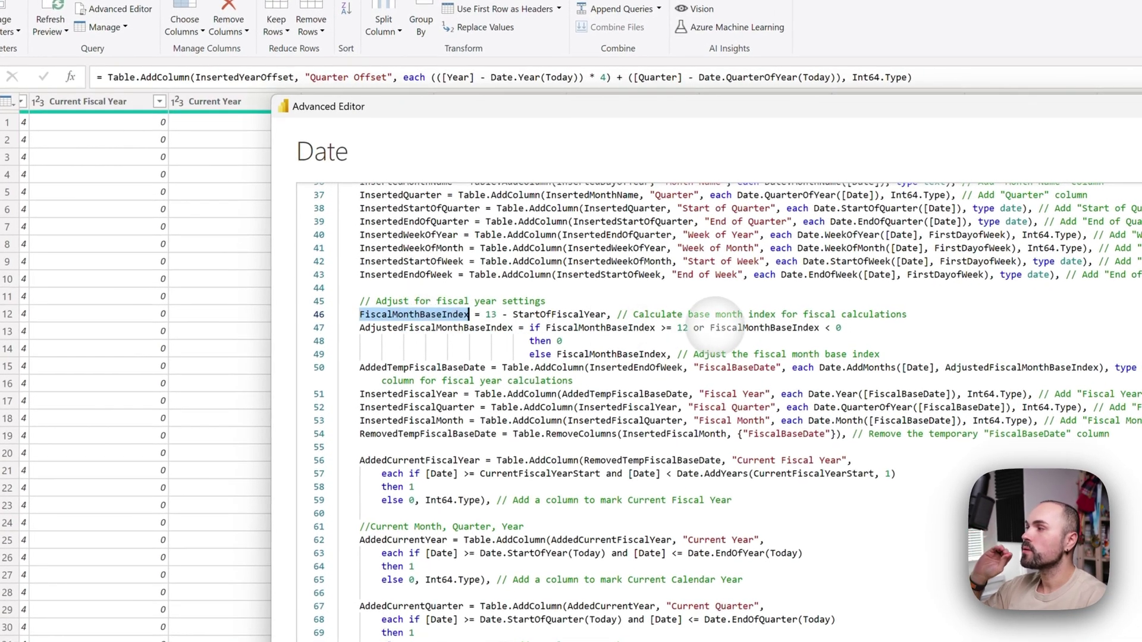
pyautogui.moveTo(726, 327)
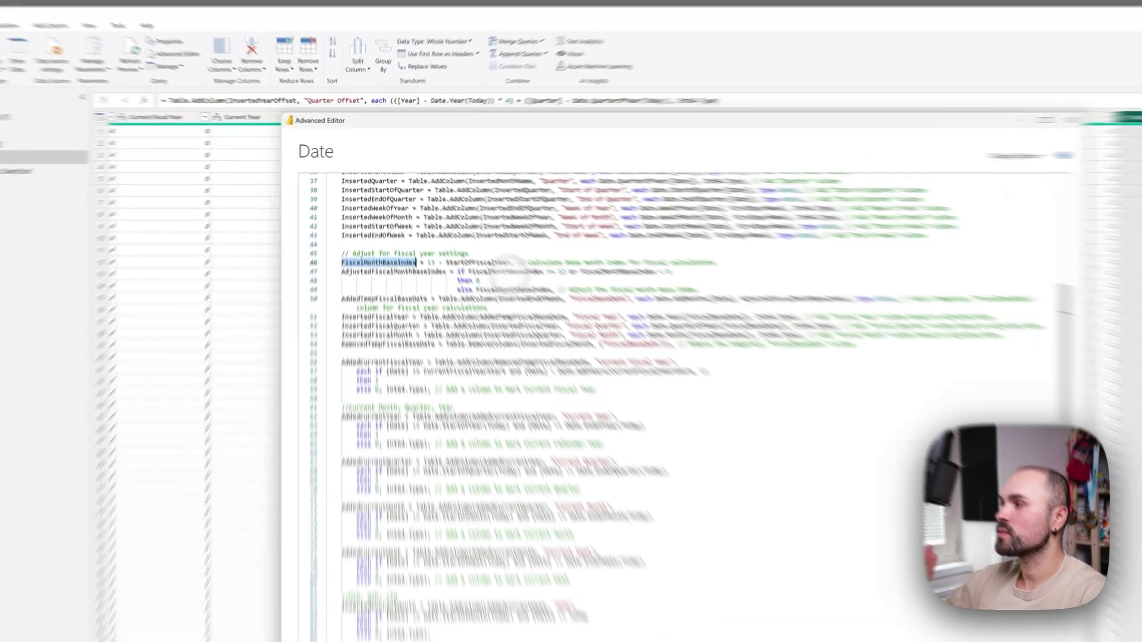
pyautogui.doubleClick(452, 234)
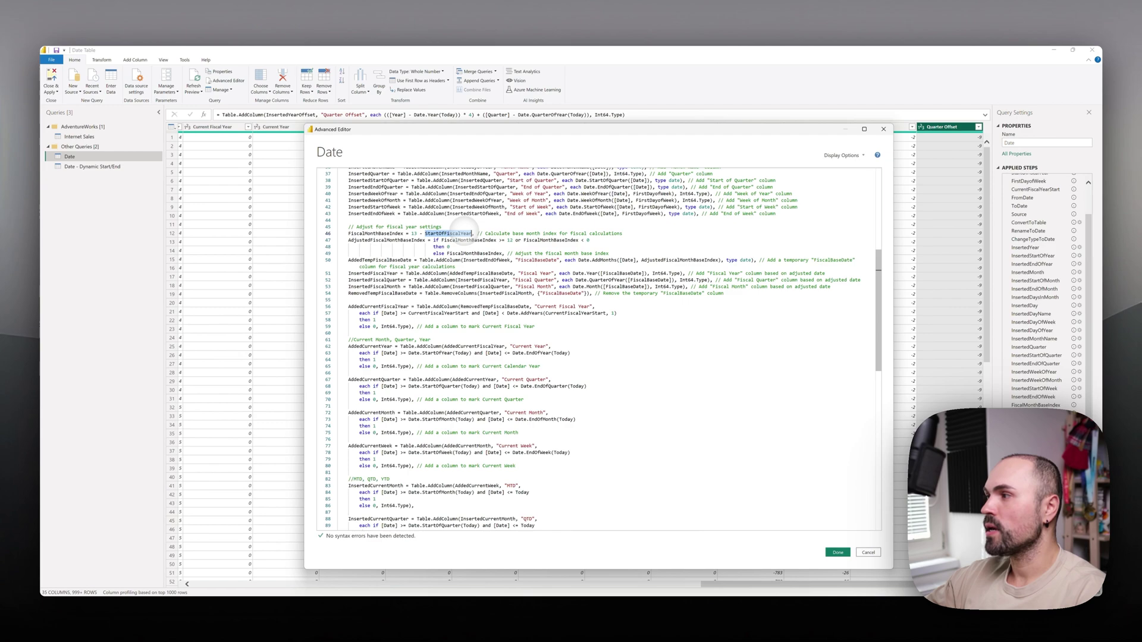
pyautogui.moveTo(463, 235)
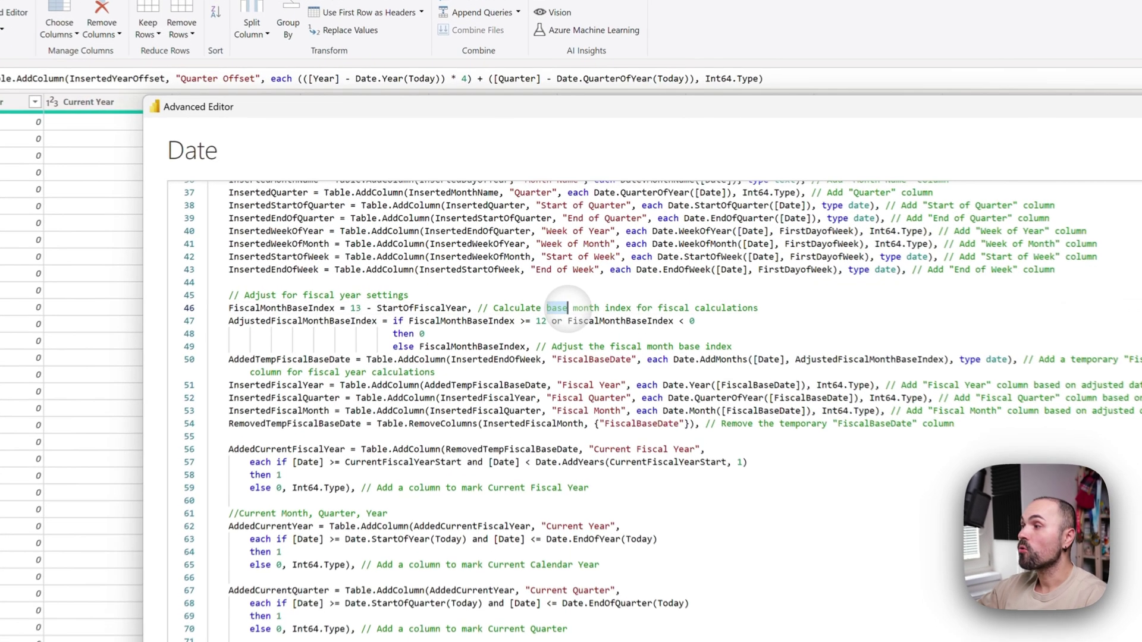
pyautogui.doubleClick(517, 233)
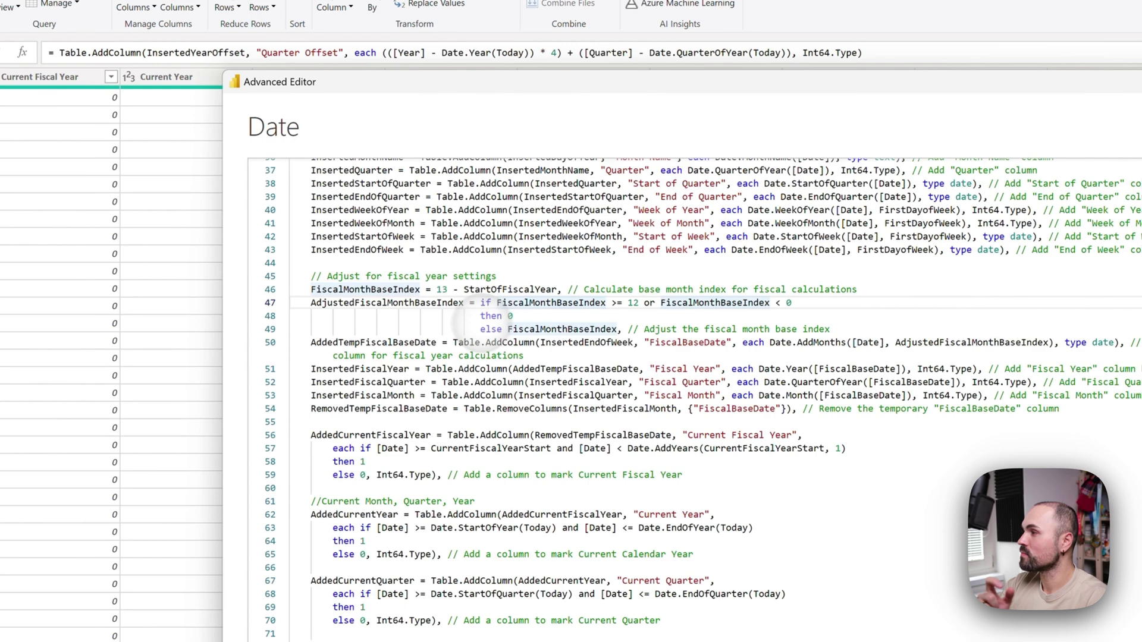
# Step: Examine the AdjustedFiscalMonthBaseIndex conditional, covering its if condition and its then and else branches
pyautogui.click(415, 246)
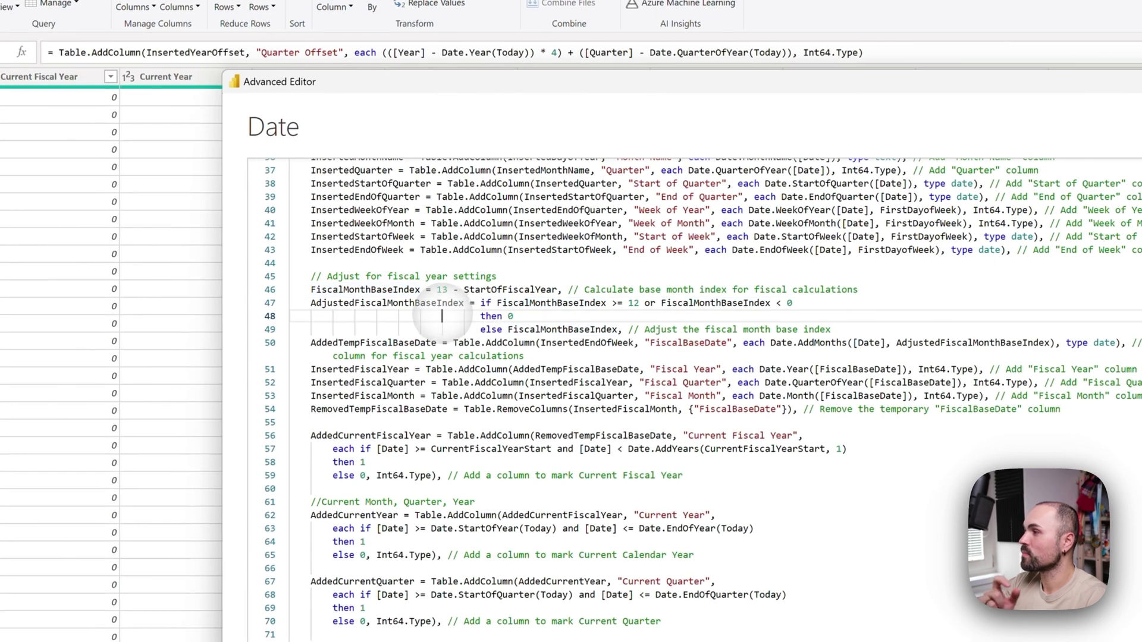
pyautogui.moveTo(311, 302); pyautogui.dragTo(830, 329)
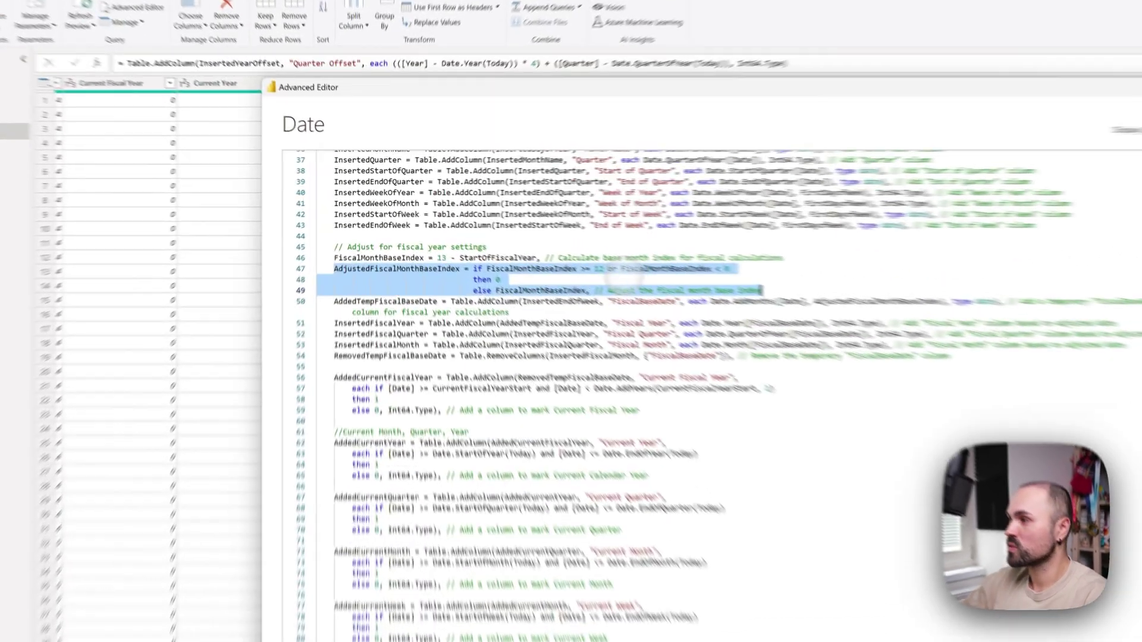
pyautogui.click(481, 247)
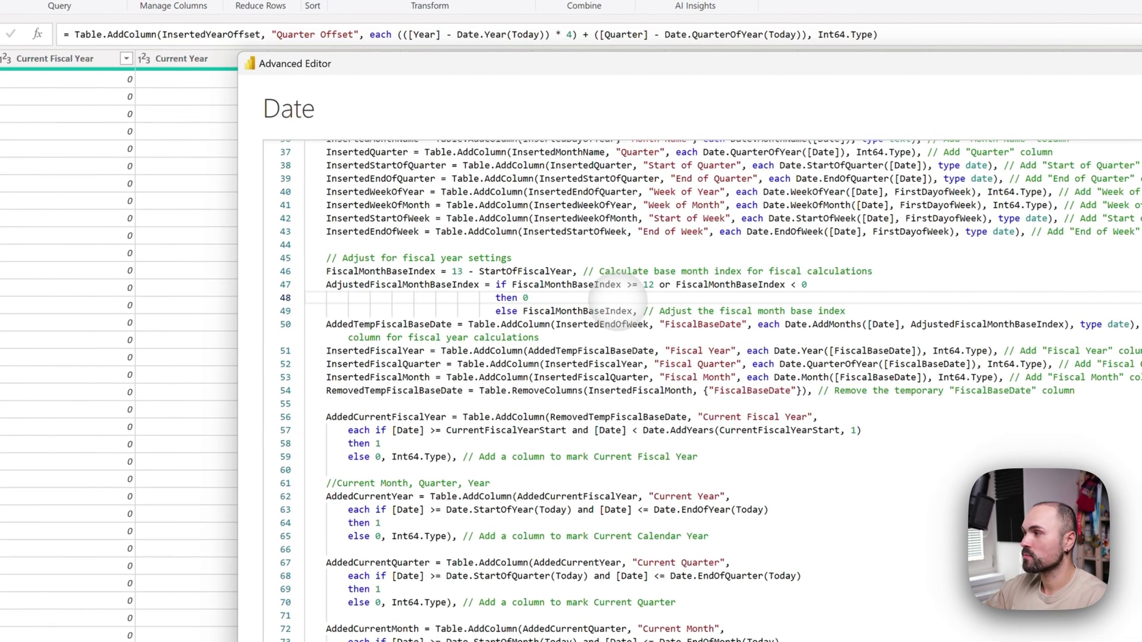
pyautogui.doubleClick(576, 312)
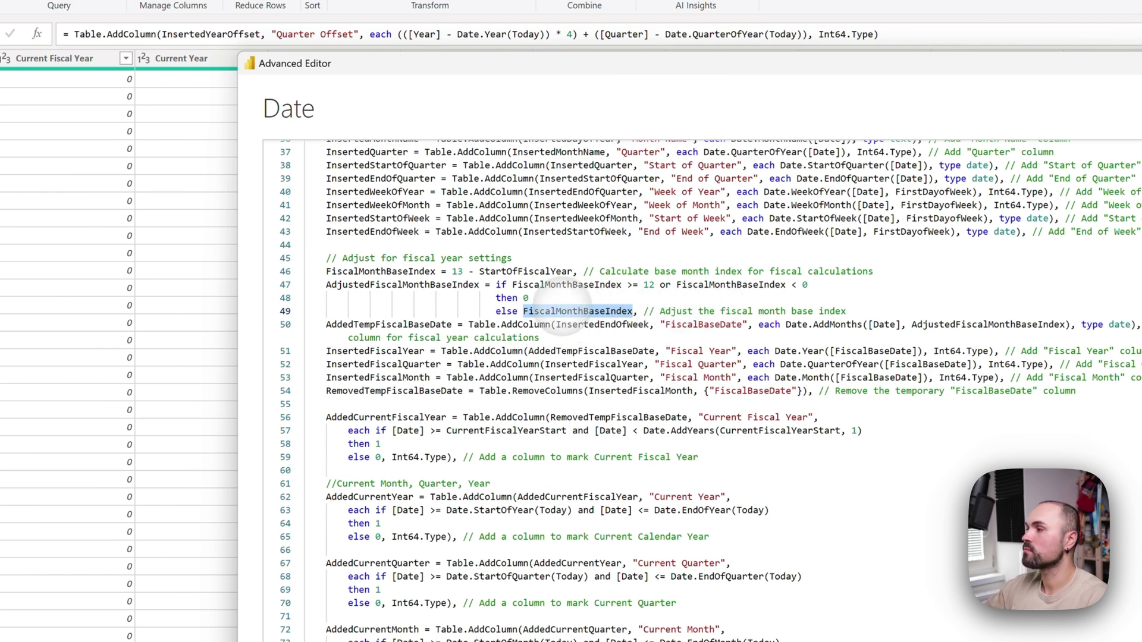
pyautogui.click(556, 311)
pyautogui.moveTo(565, 324)
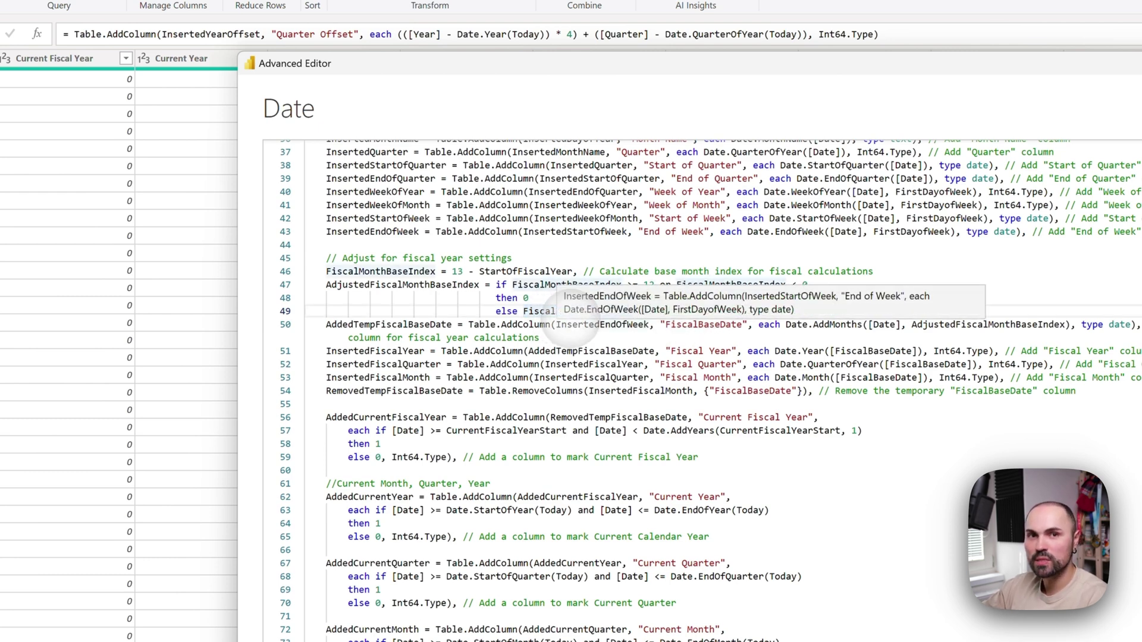
# Step: Examine the AddedTempFiscalBaseDate line and look up the Date.AddMonths function it uses to build the FiscalBaseDate column
pyautogui.scroll(-2, 568, 324)
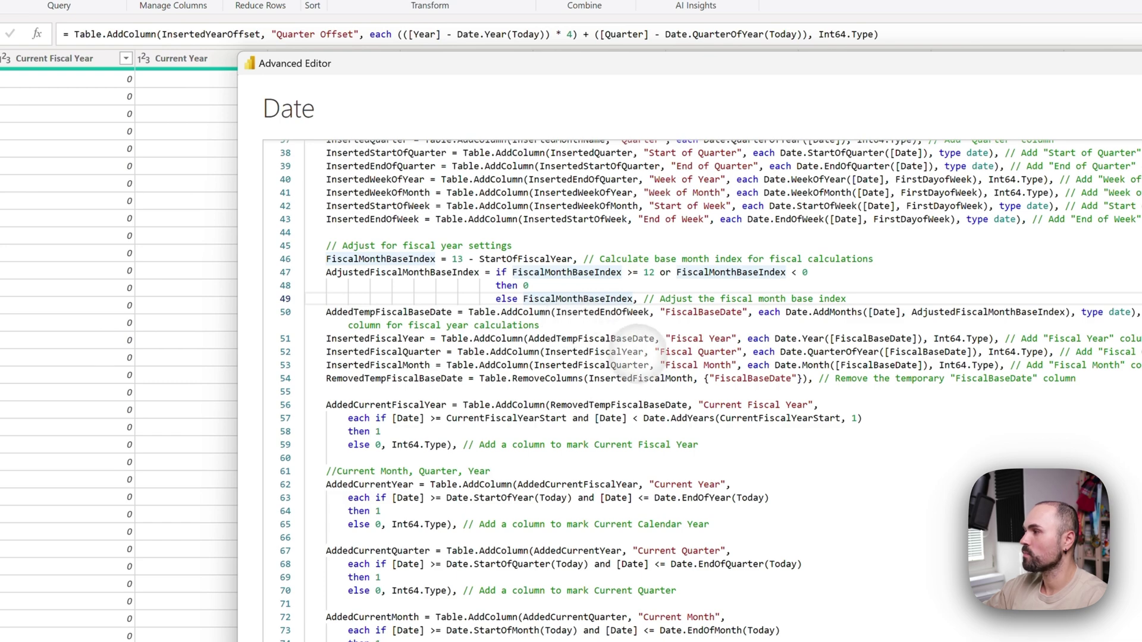
pyautogui.click(424, 294)
pyautogui.doubleClick(424, 295)
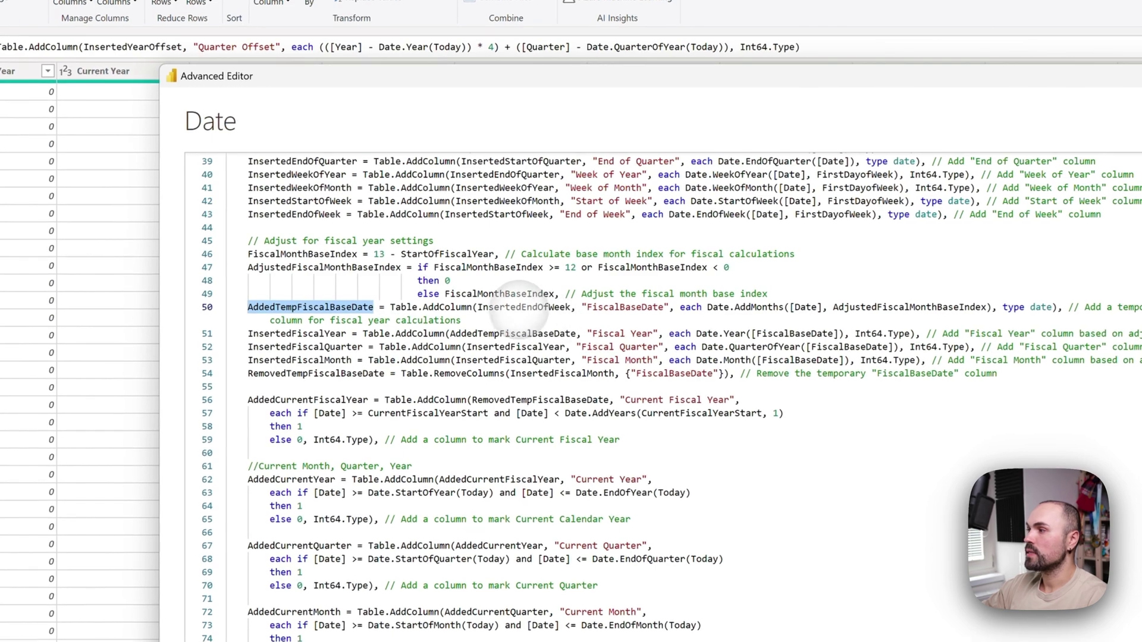
pyautogui.click(481, 245)
pyautogui.doubleClick(767, 307)
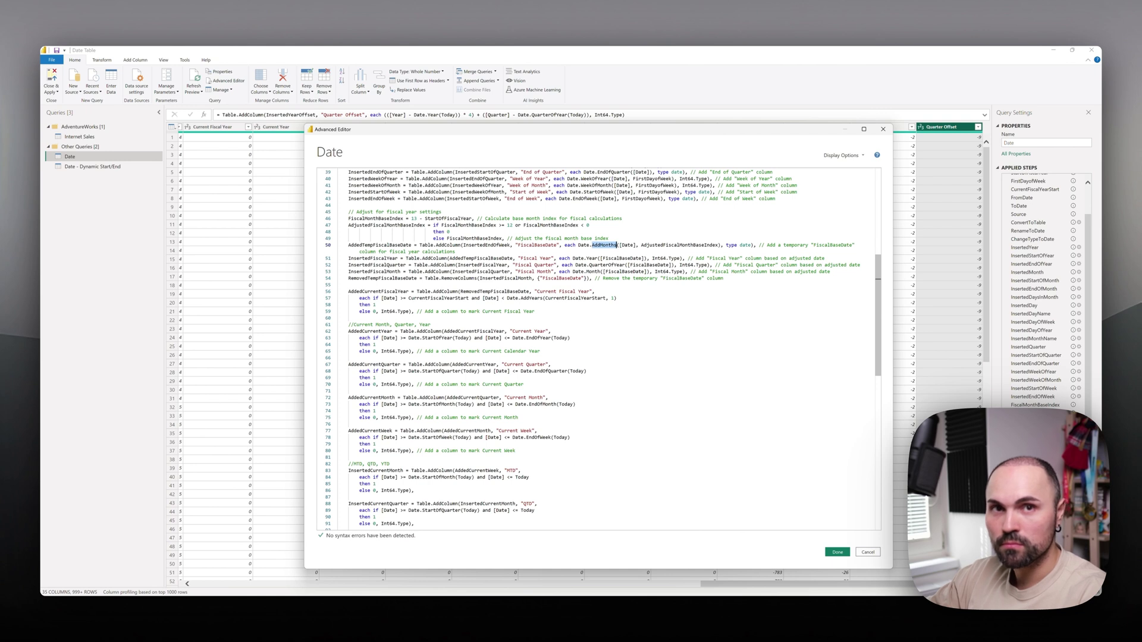
pyautogui.moveTo(607, 245)
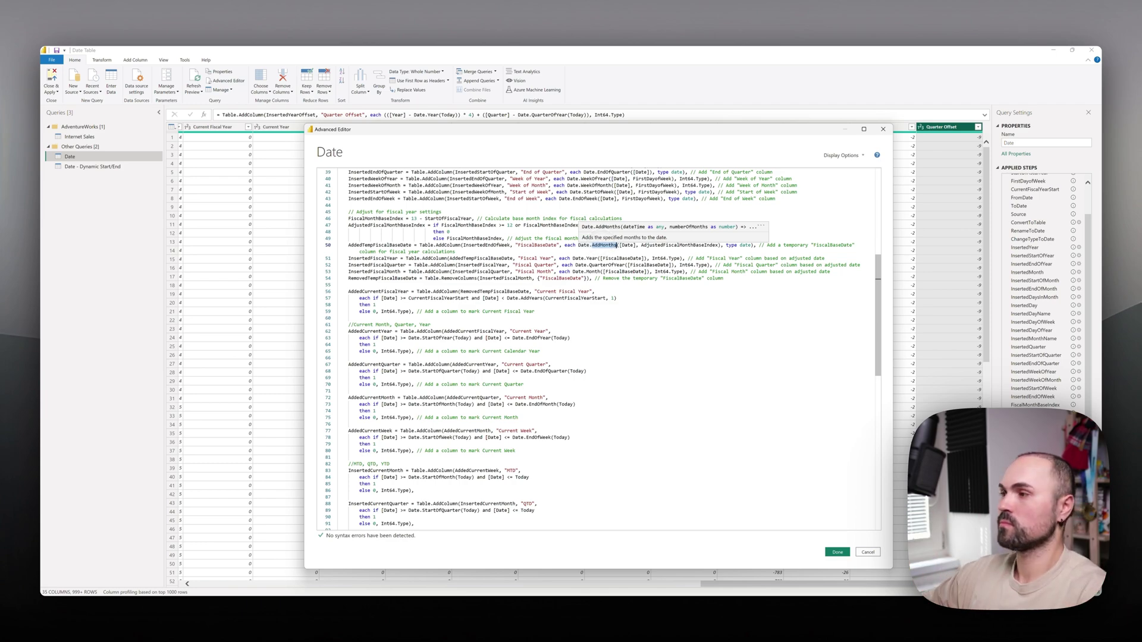
# Step: Examine the Fiscal Year, Fiscal Quarter and Fiscal Month column expressions, including the Date.QuarterOfYear function
pyautogui.click(533, 258)
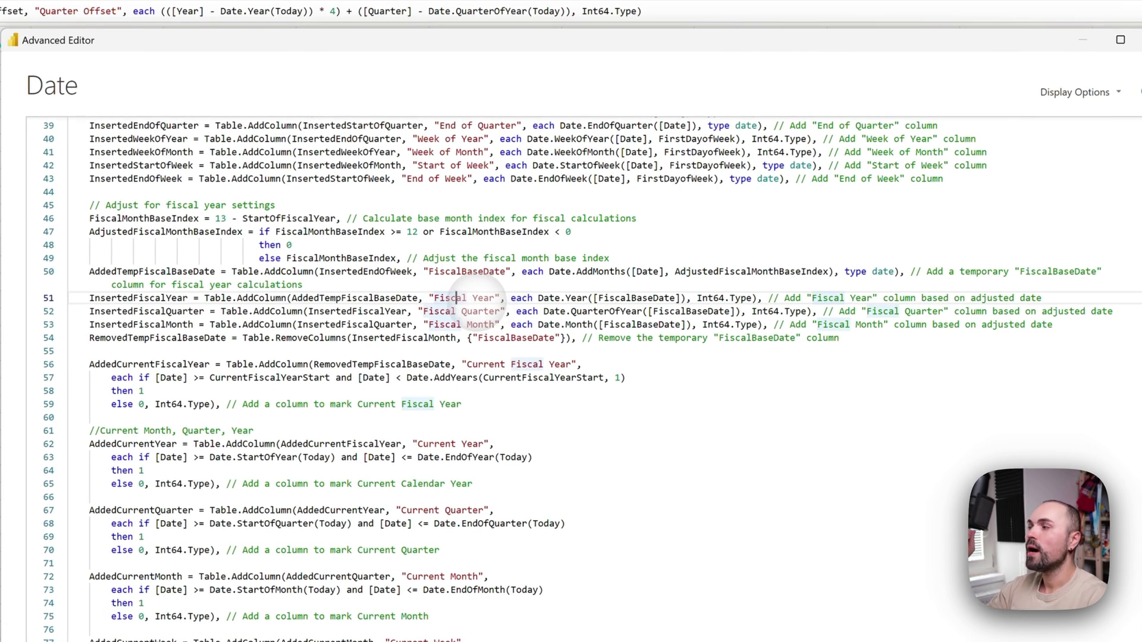
pyautogui.click(478, 298)
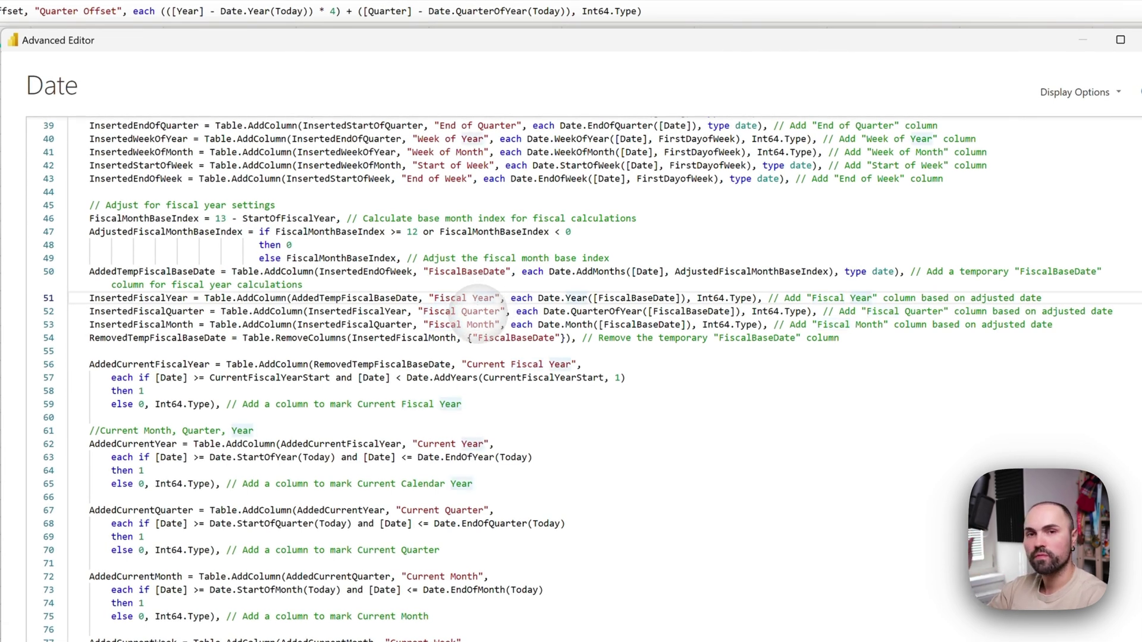
pyautogui.click(494, 324)
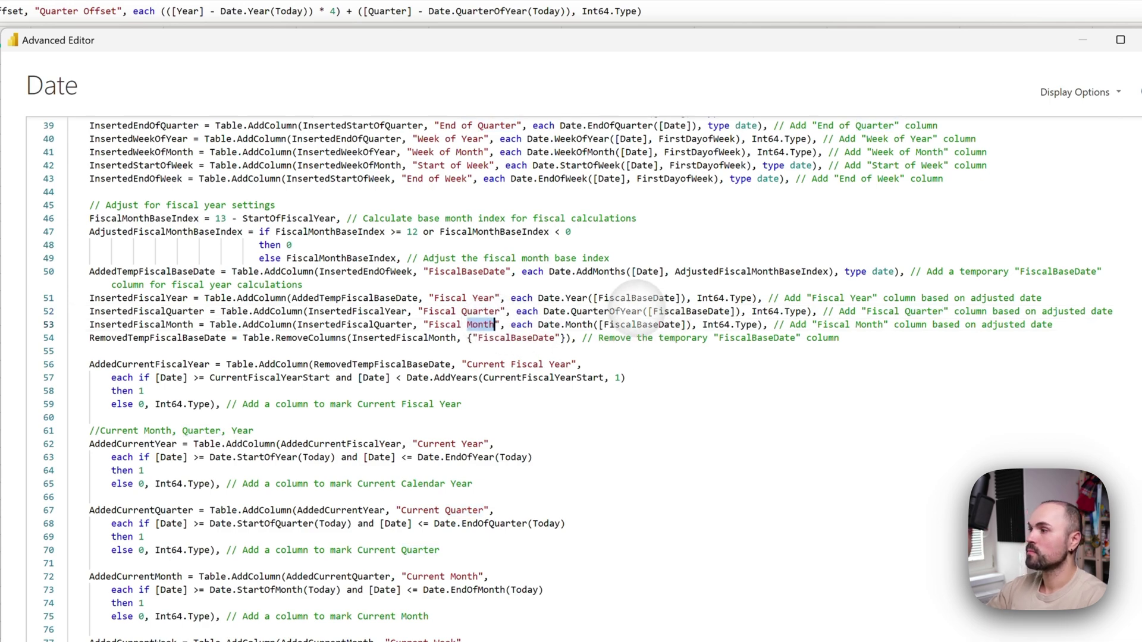
pyautogui.click(618, 311)
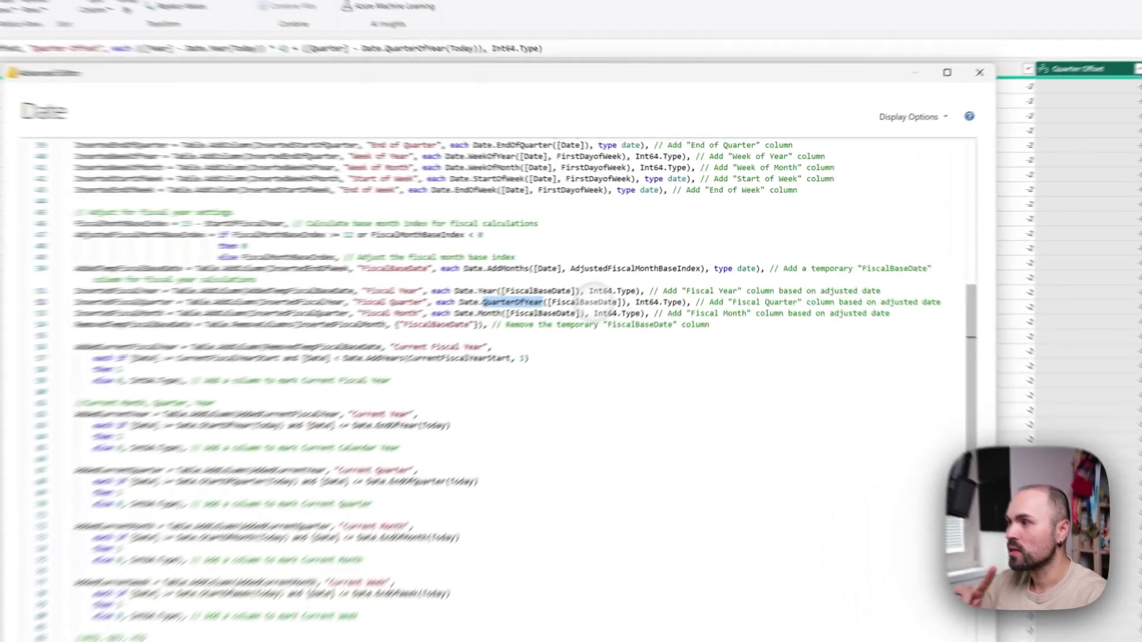
# Step: Examine the FiscalBaseDate references in the fiscal columns and the RemovedTempFiscalBaseDate line that drops the temporary column
pyautogui.click(661, 265)
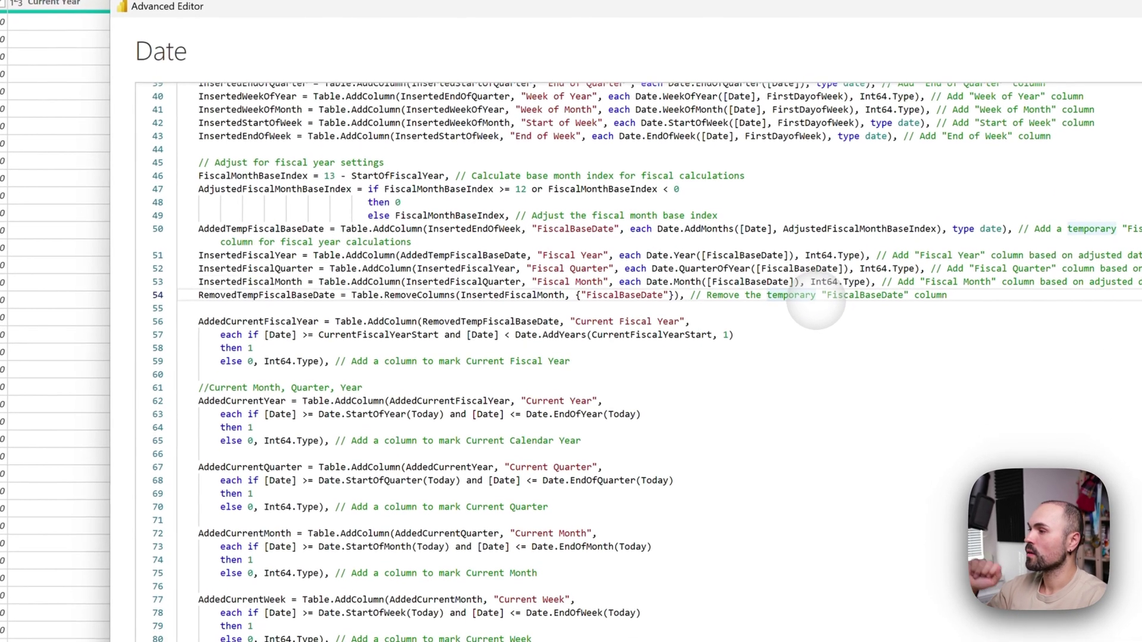
pyautogui.click(659, 278)
pyautogui.click(778, 278)
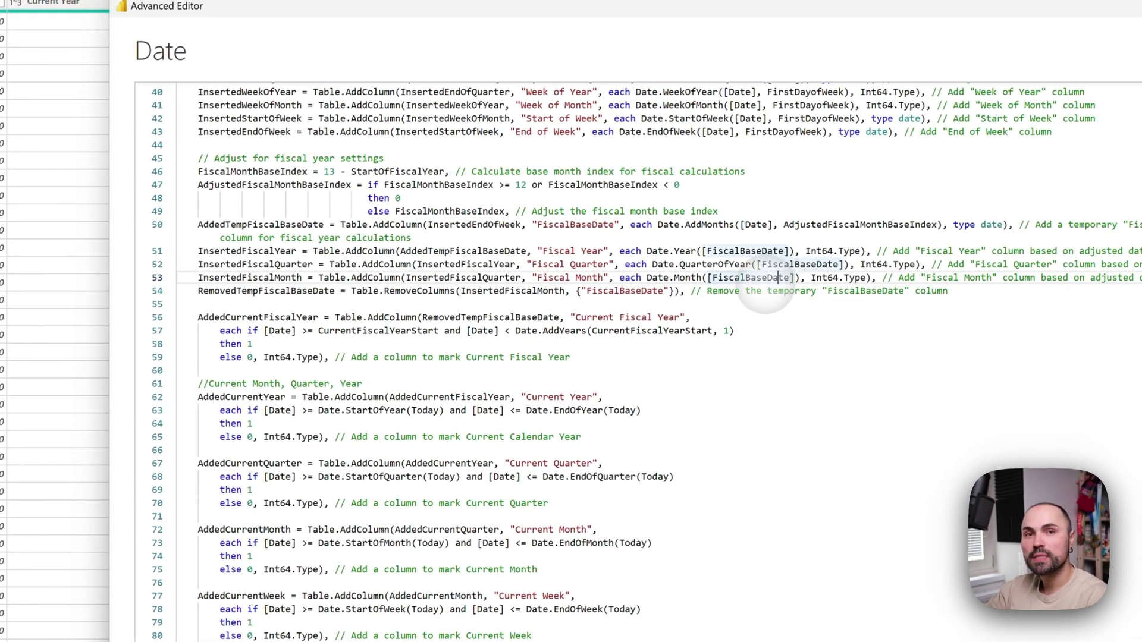
pyautogui.click(569, 291)
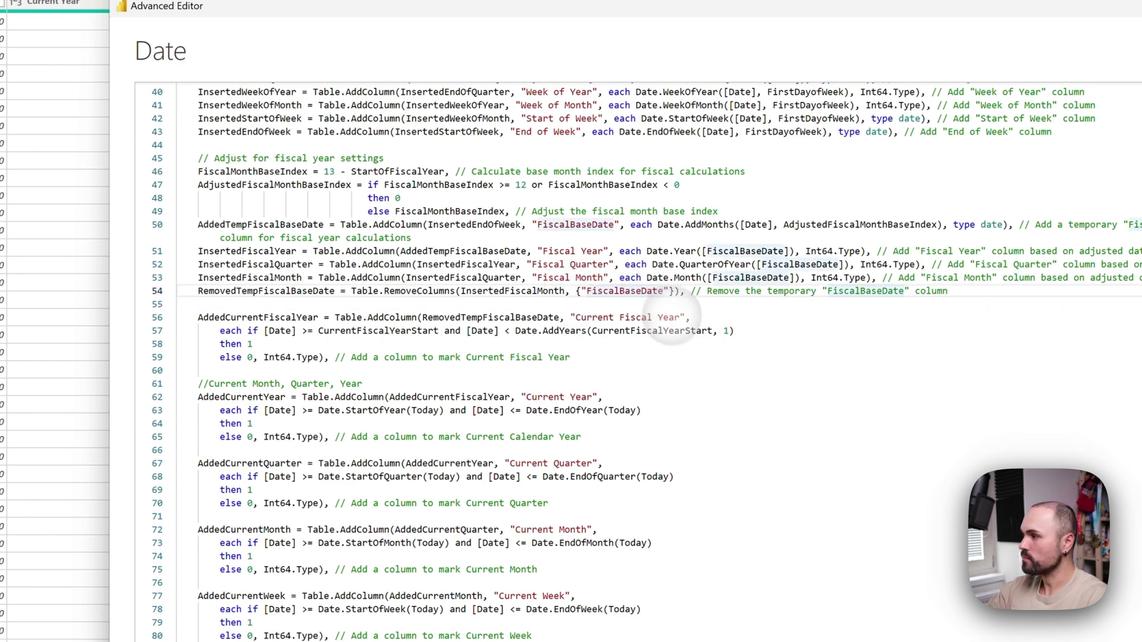
# Step: Examine the AddedCurrentFiscalYear conditional, covering its CurrentFiscalYearStart date range and its then and else results
pyautogui.scroll(-2, 648, 298)
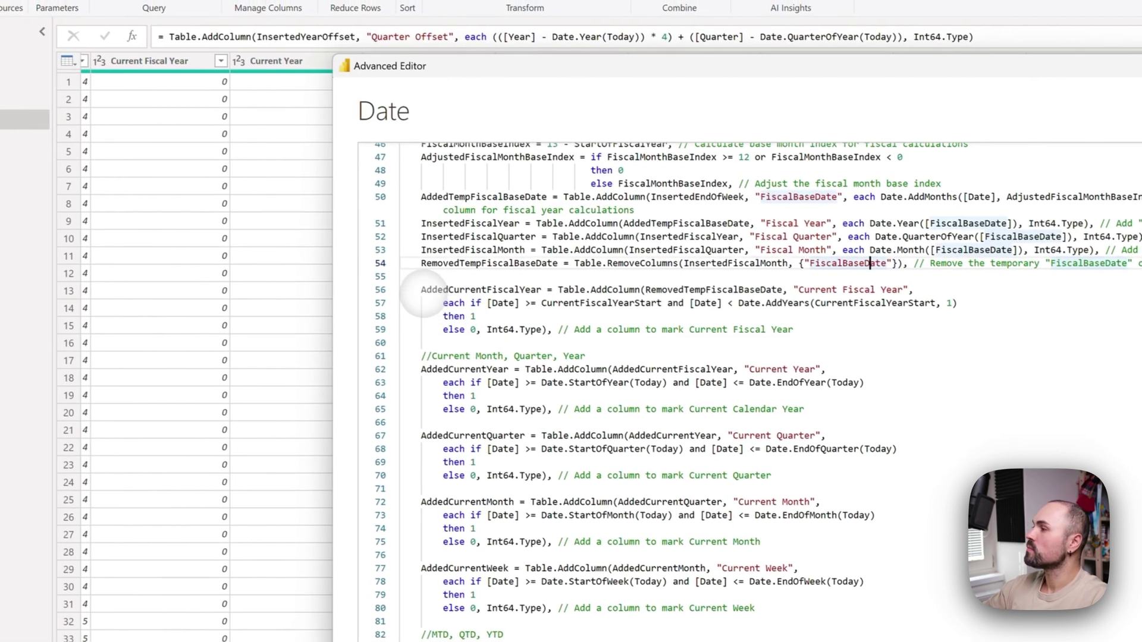
pyautogui.click(250, 229)
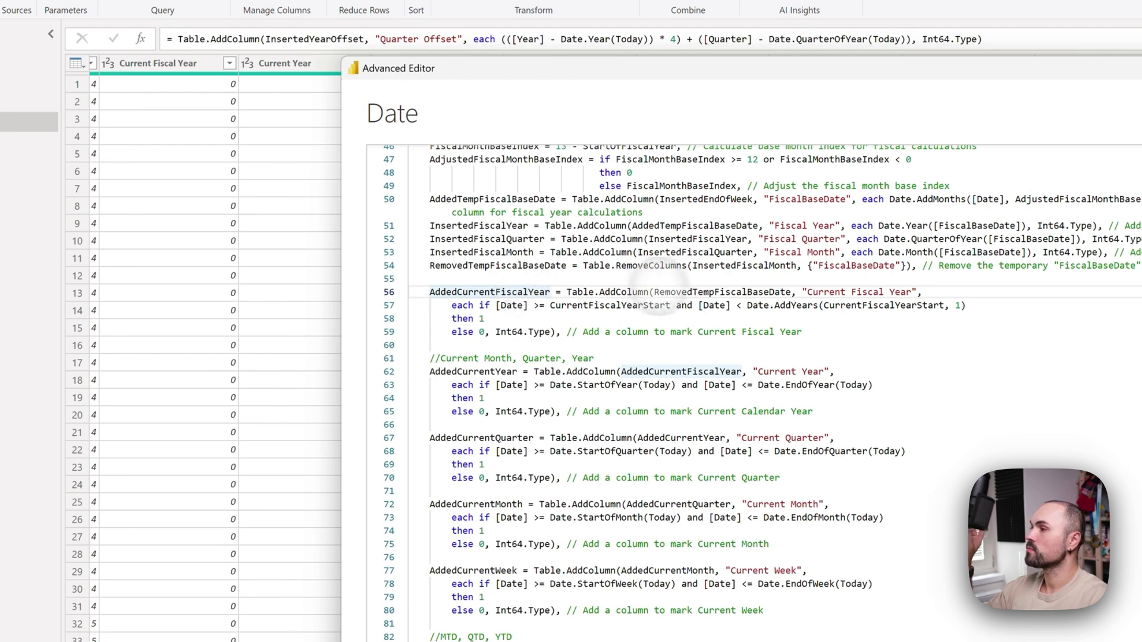
pyautogui.moveTo(660, 297)
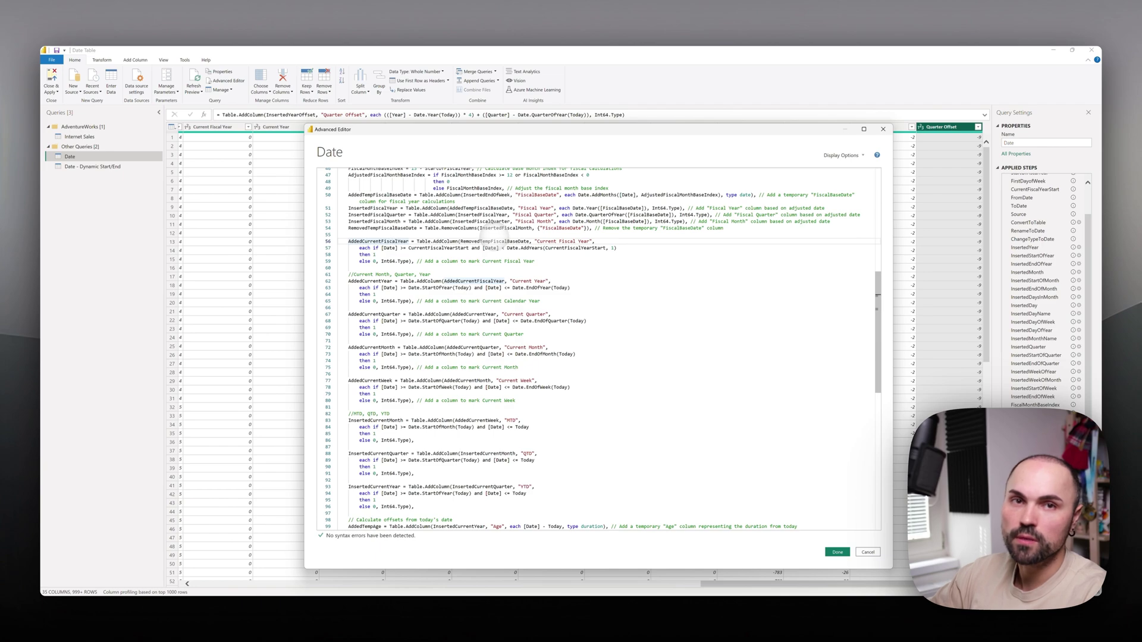
pyautogui.click(397, 248)
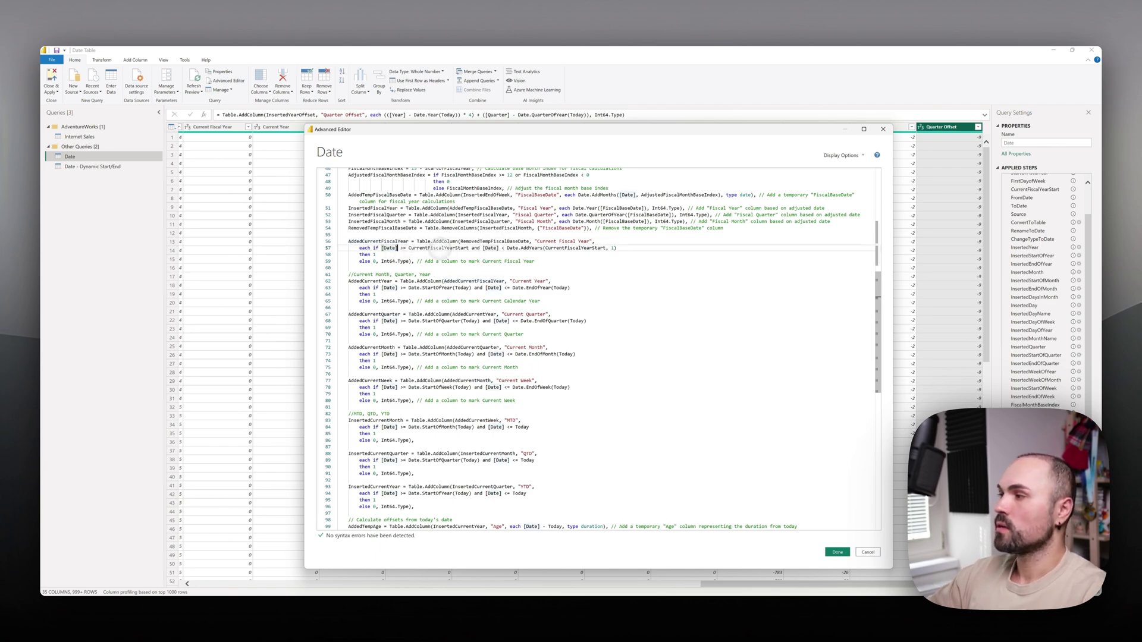
pyautogui.click(433, 249)
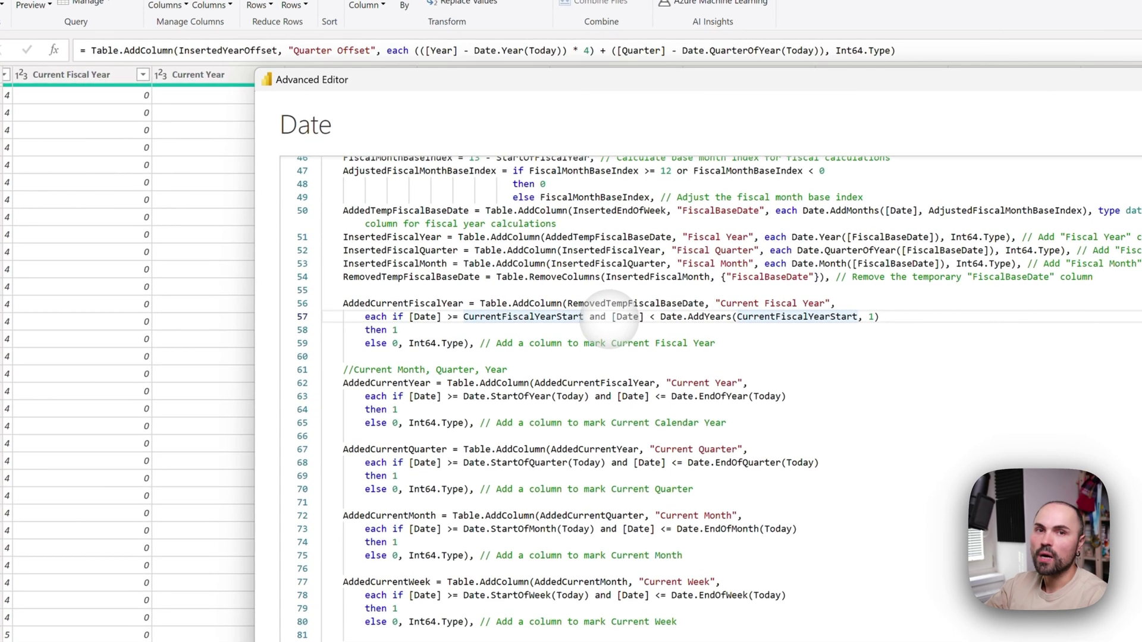
pyautogui.doubleClick(536, 317)
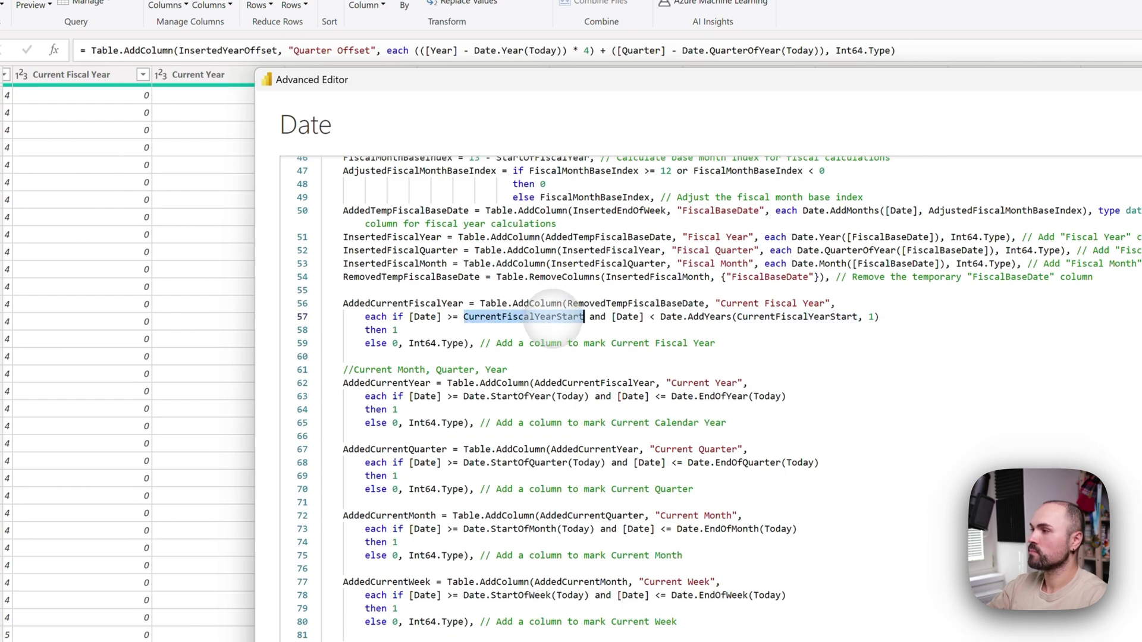
pyautogui.scroll(3, 550, 321)
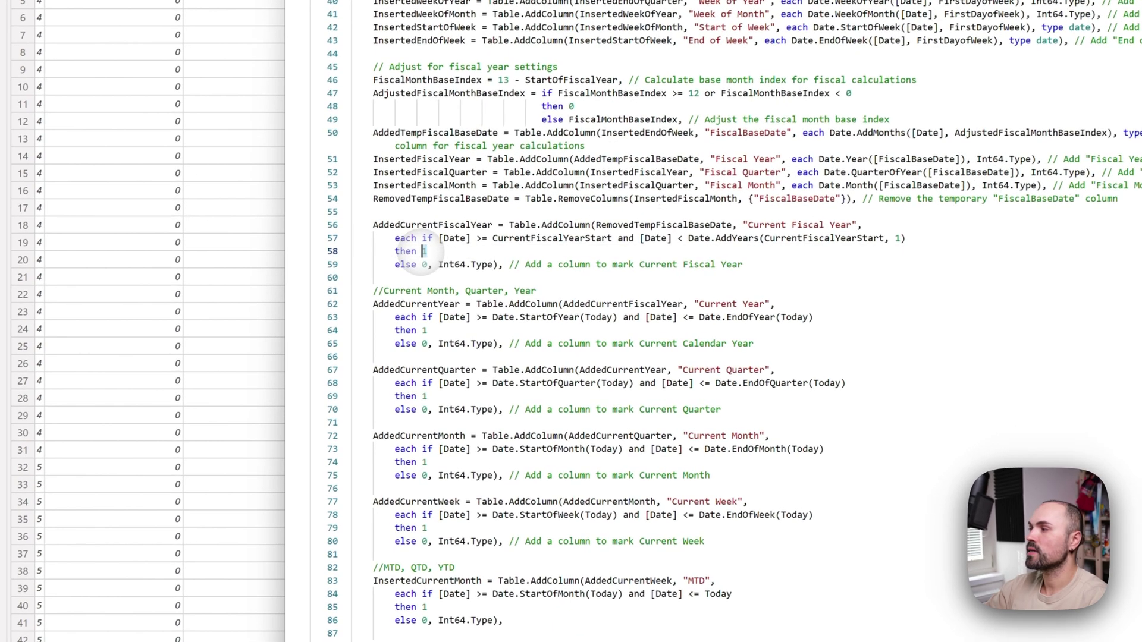
pyautogui.click(374, 298)
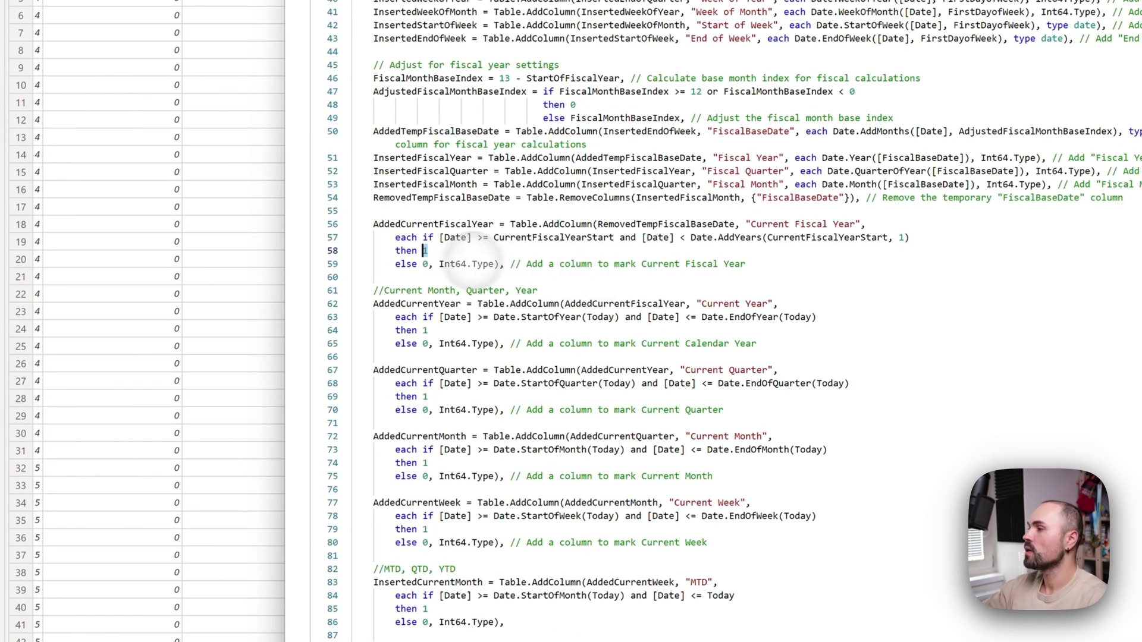
pyautogui.click(423, 264)
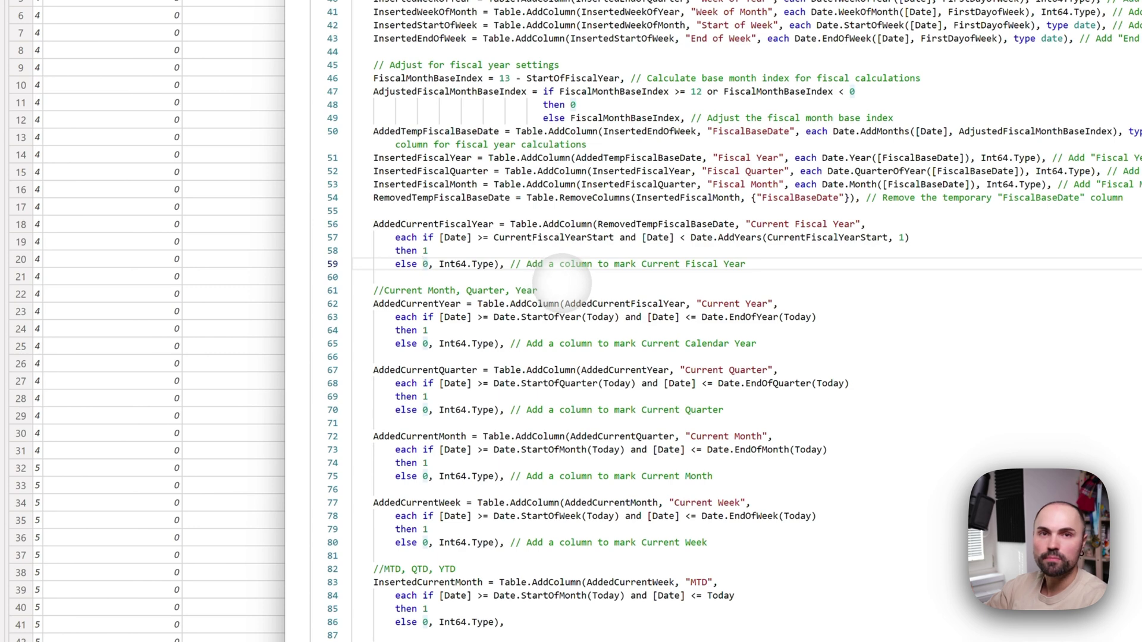
# Step: Examine the section of expressions that adds the Current Year, Current Quarter, Current Month and Current Week columns
pyautogui.scroll(-2, 562, 342)
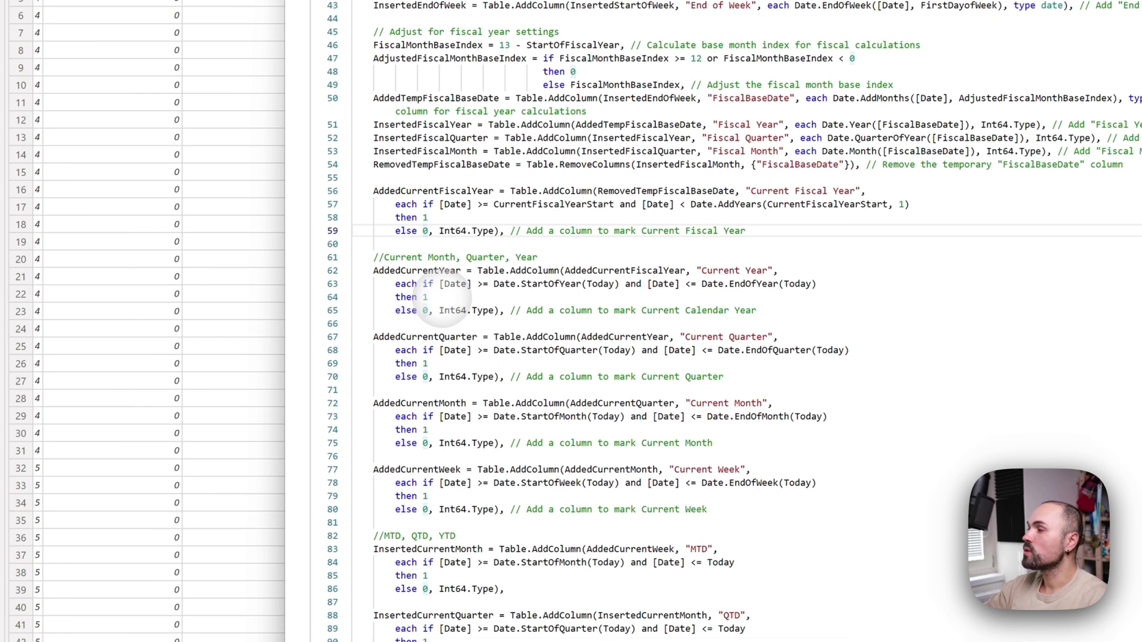
pyautogui.doubleClick(441, 256)
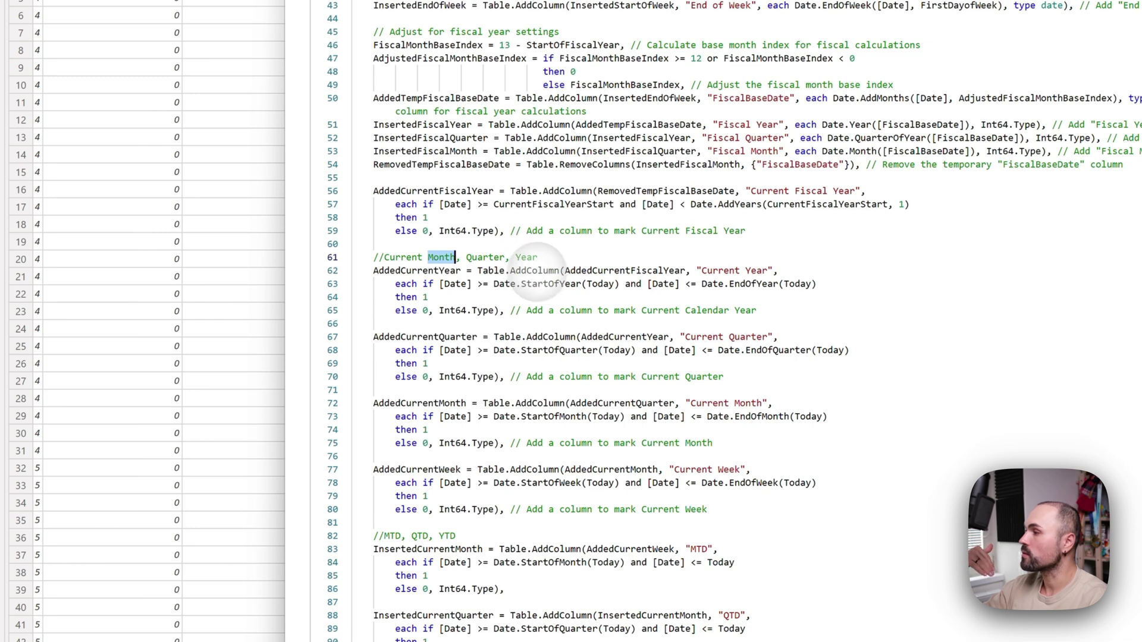
pyautogui.doubleClick(526, 257)
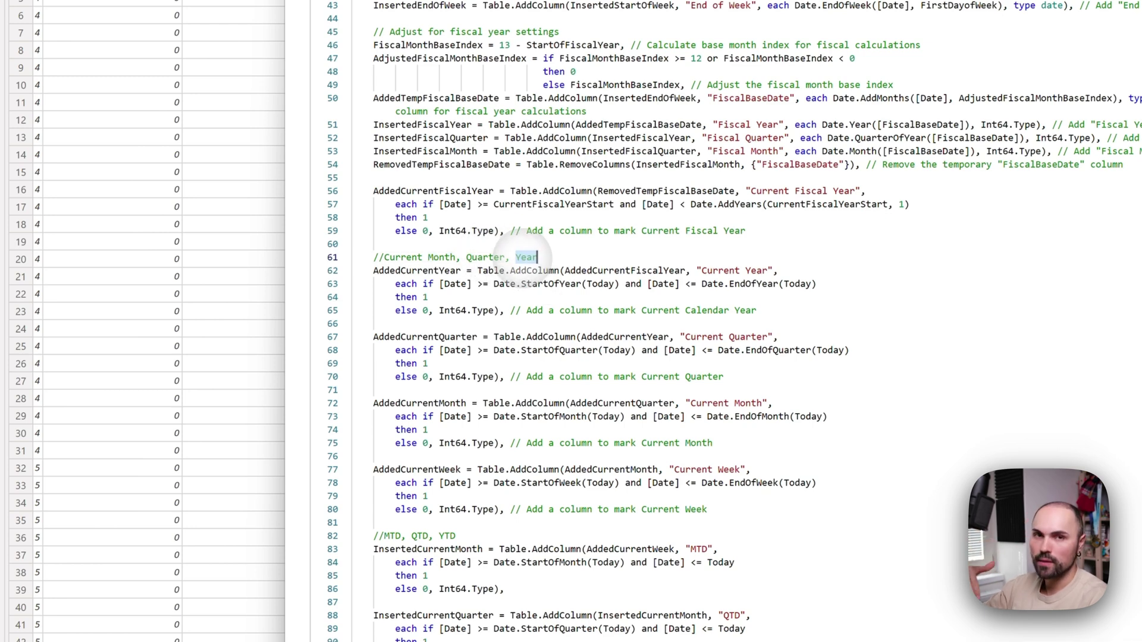
pyautogui.scroll(-4, 535, 268)
pyautogui.click(718, 311)
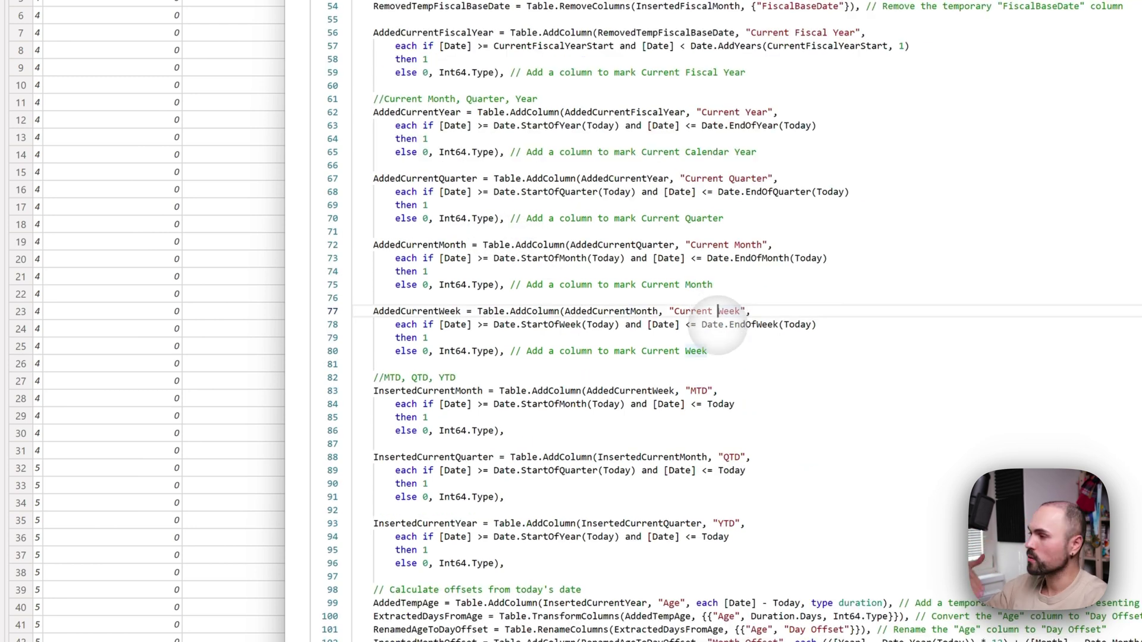
# Step: Examine the MTD, QTD and YTD column conditionals, including their StartOfMonth, StartOfQuarter and StartOfYear functions
pyautogui.scroll(-3, 719, 315)
pyautogui.click(377, 260)
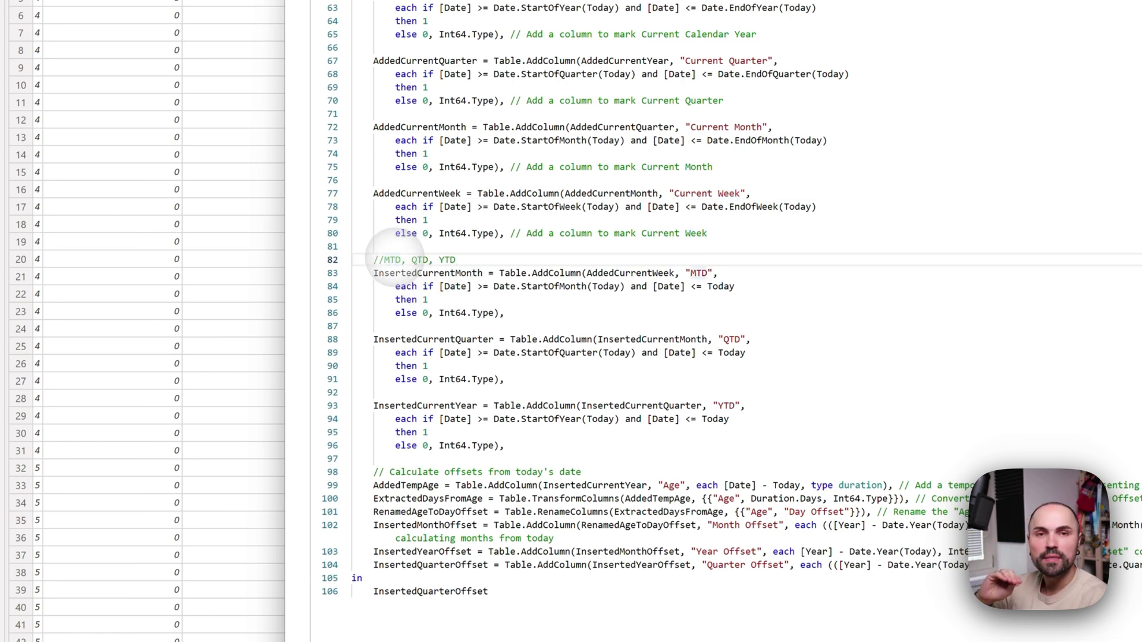
pyautogui.click(394, 260)
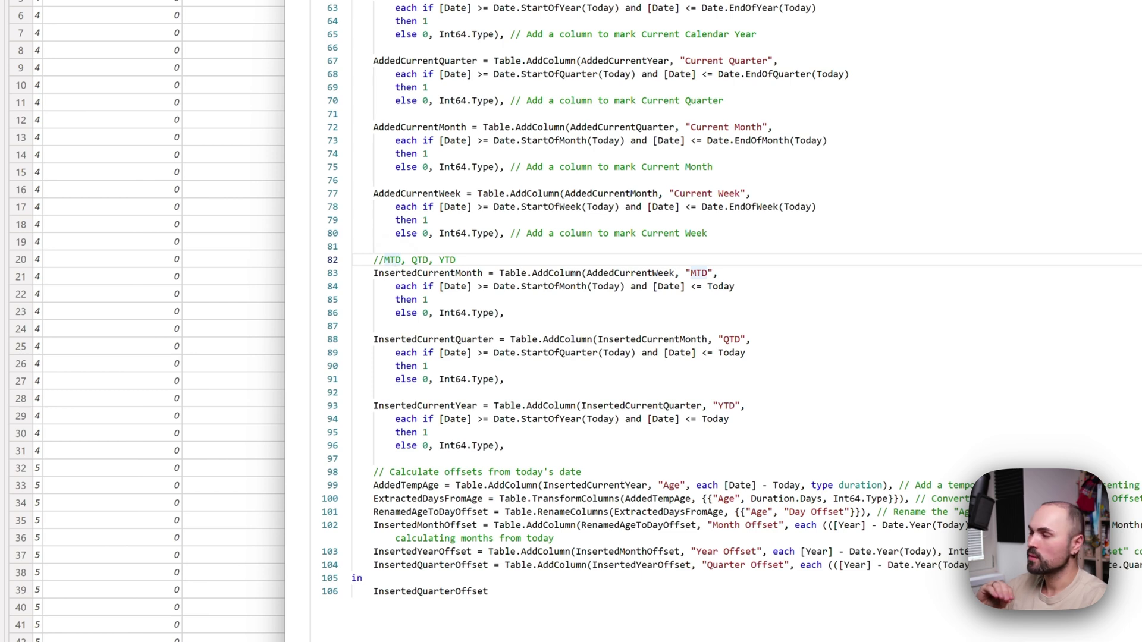
pyautogui.click(423, 286)
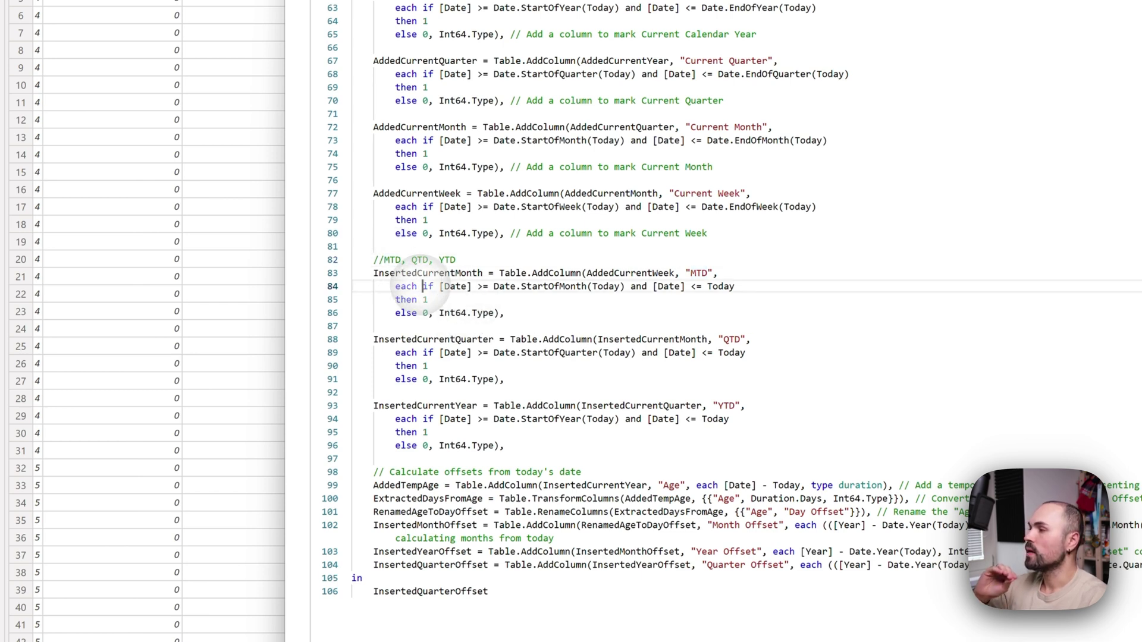
pyautogui.doubleClick(538, 287)
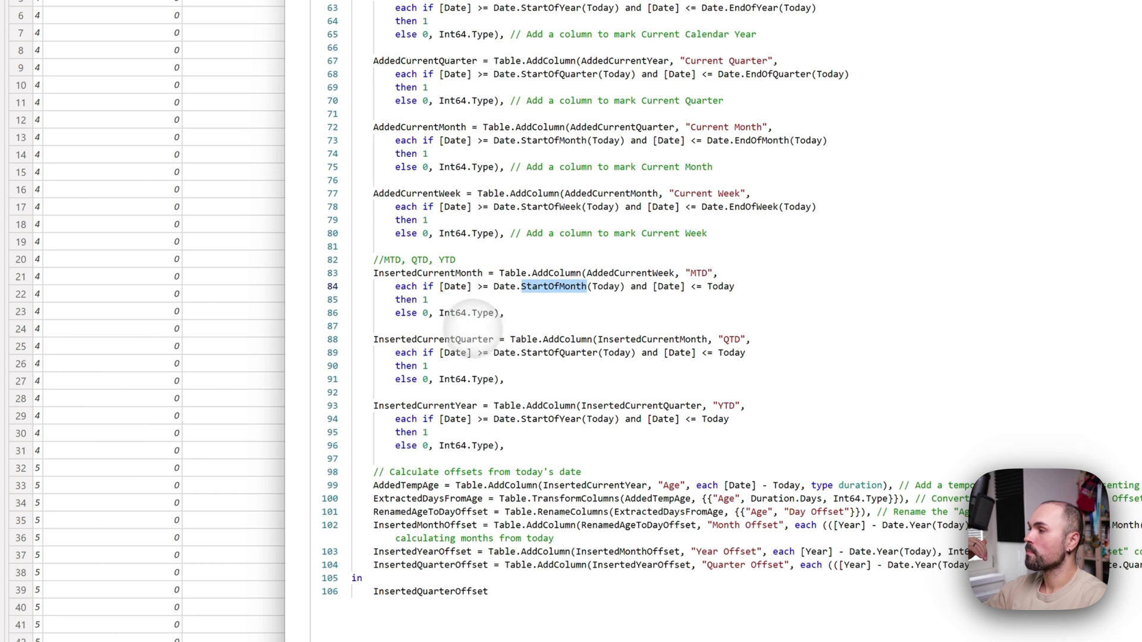
pyautogui.doubleClick(556, 353)
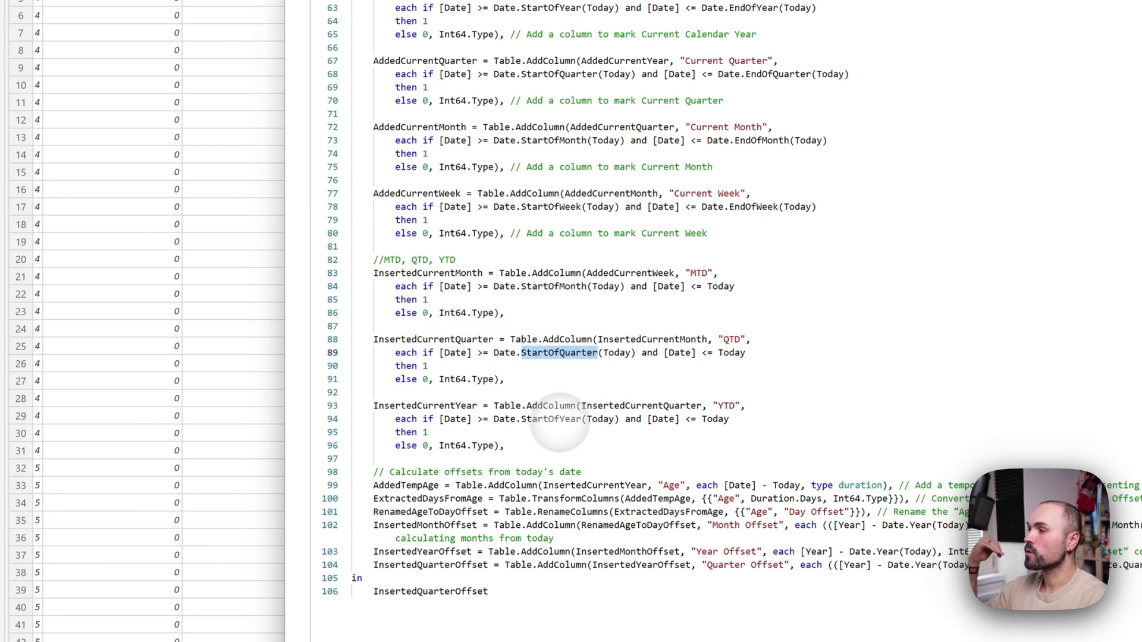
pyautogui.doubleClick(550, 419)
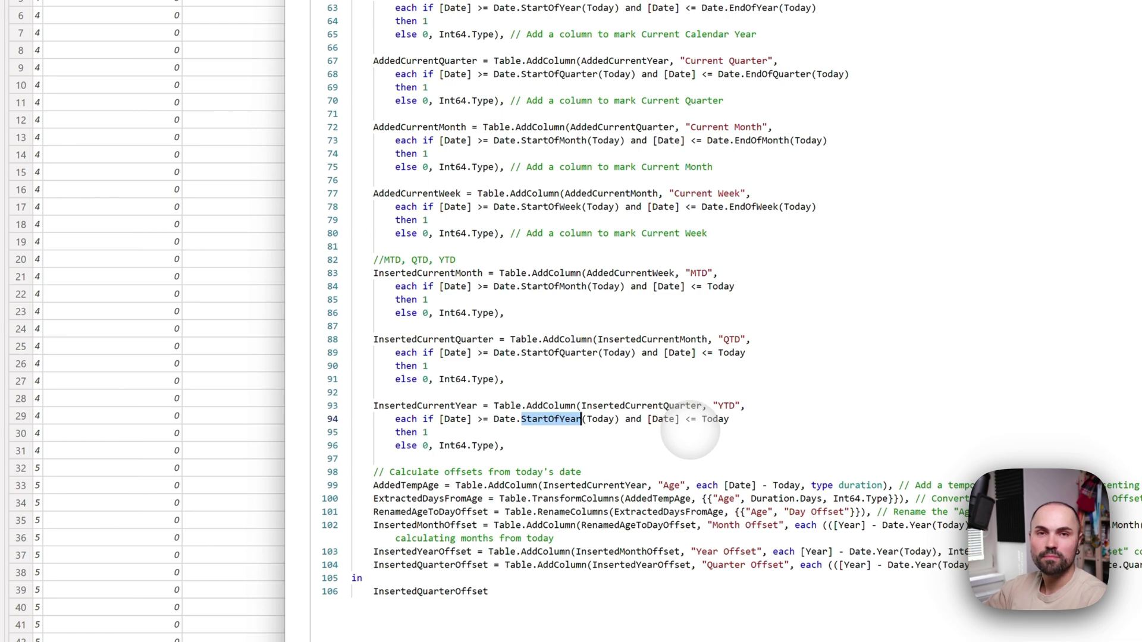
pyautogui.doubleClick(425, 432)
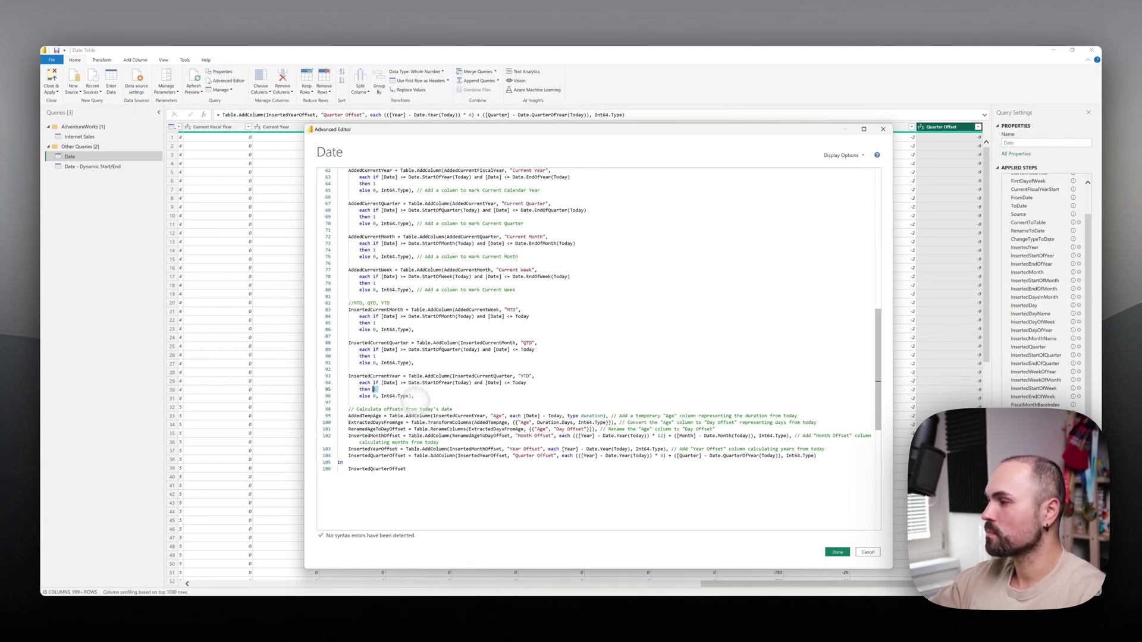
# Step: Examine the AddedTempAge, ExtractedDaysFromAge and RenamedAgeToDayOffset lines that build the Day Offset column from today's date
pyautogui.scroll(-5, 435, 397)
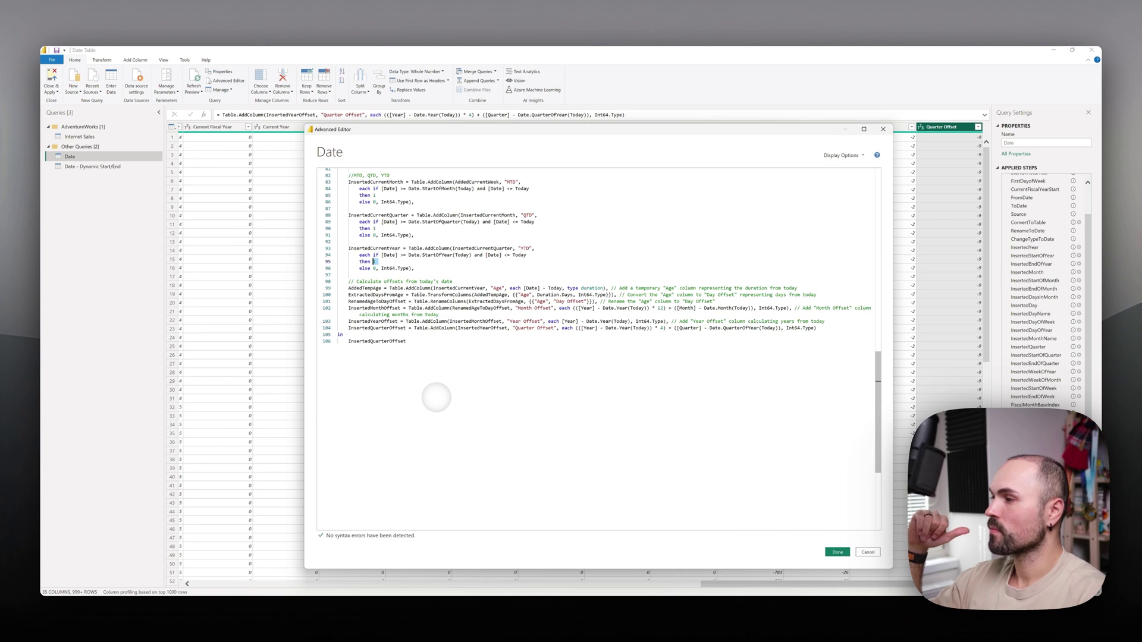
pyautogui.scroll(1, 434, 395)
pyautogui.moveTo(484, 327)
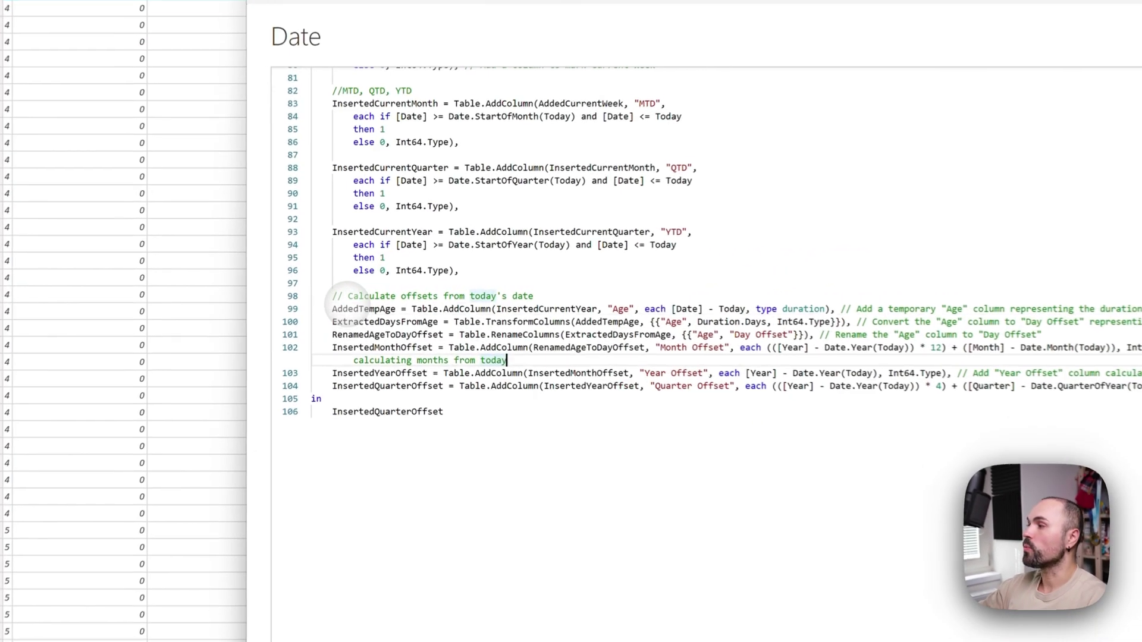
pyautogui.doubleClick(370, 293)
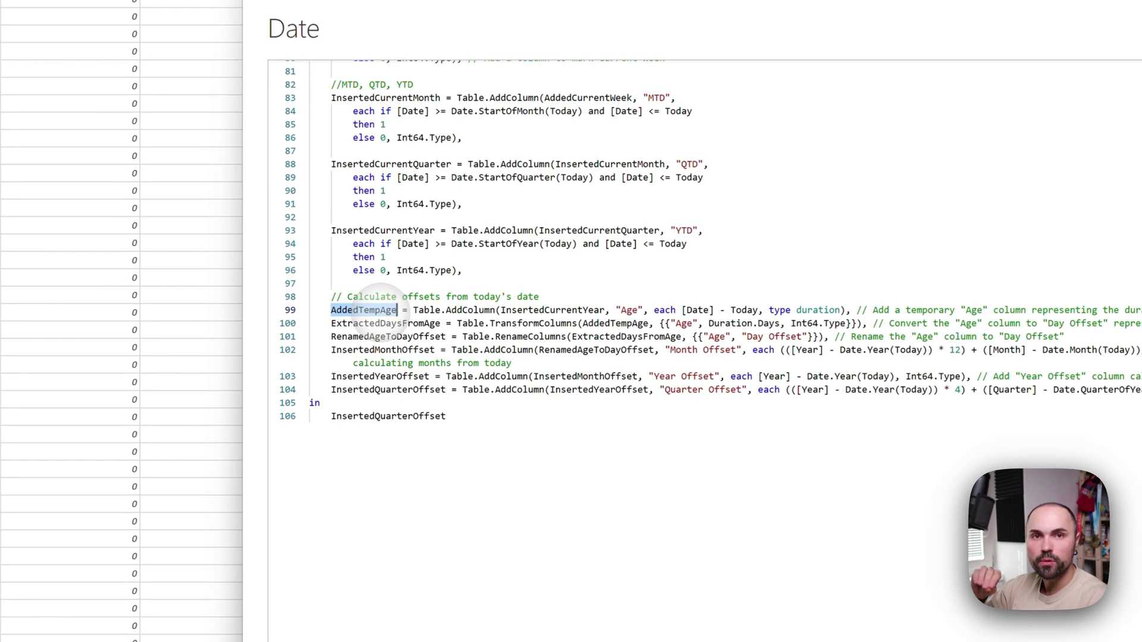
pyautogui.doubleClick(586, 310)
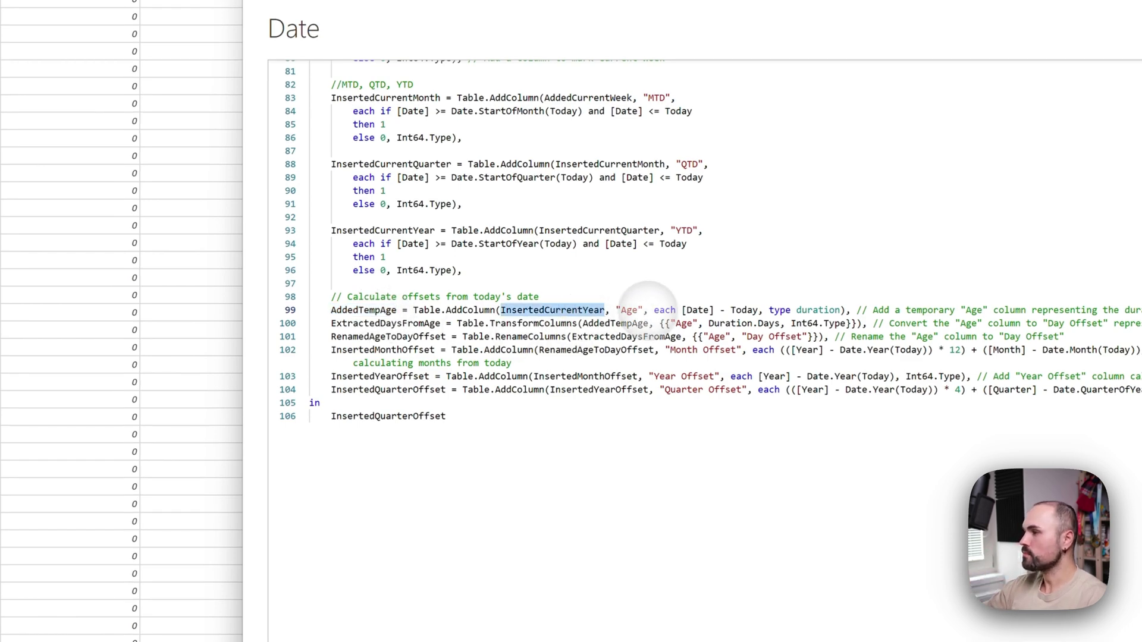
pyautogui.click(728, 310)
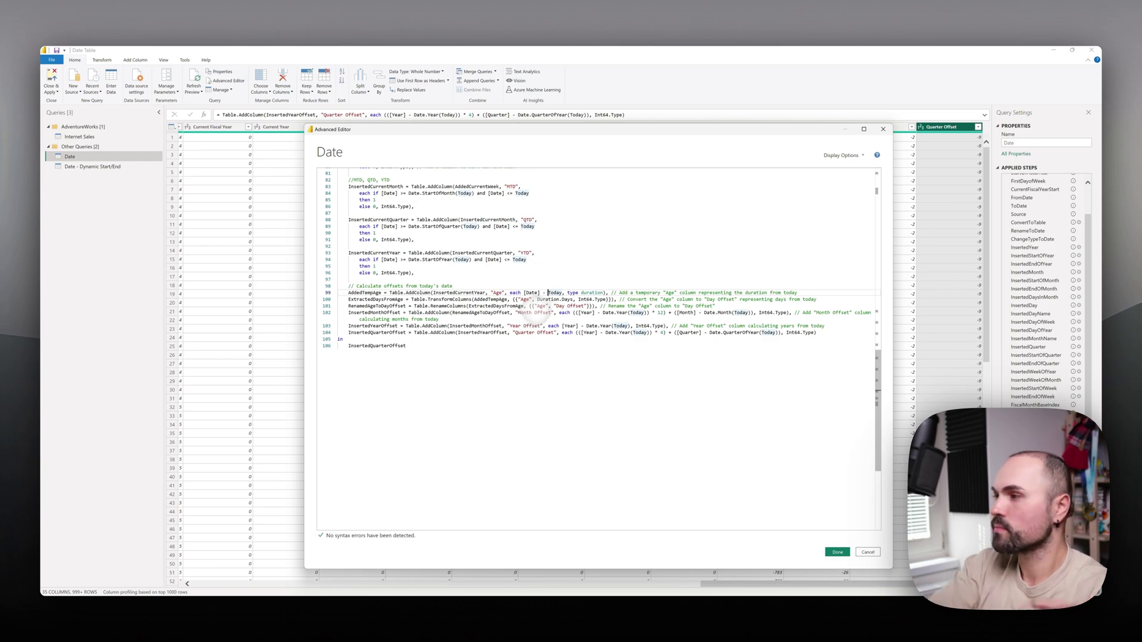
pyautogui.click(607, 305)
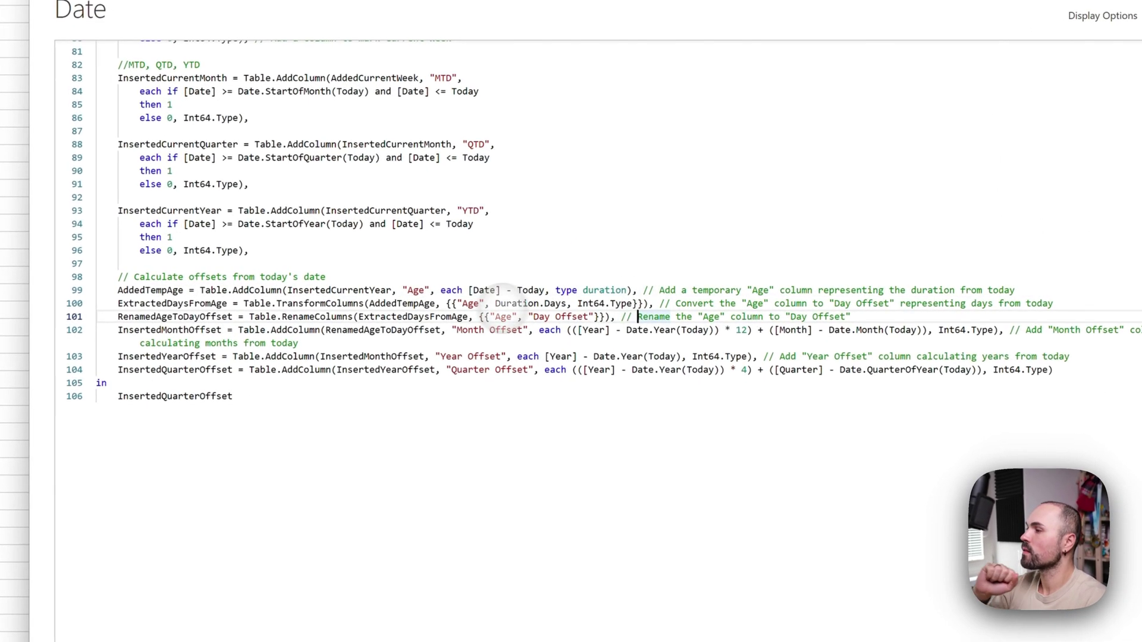
pyautogui.click(480, 303)
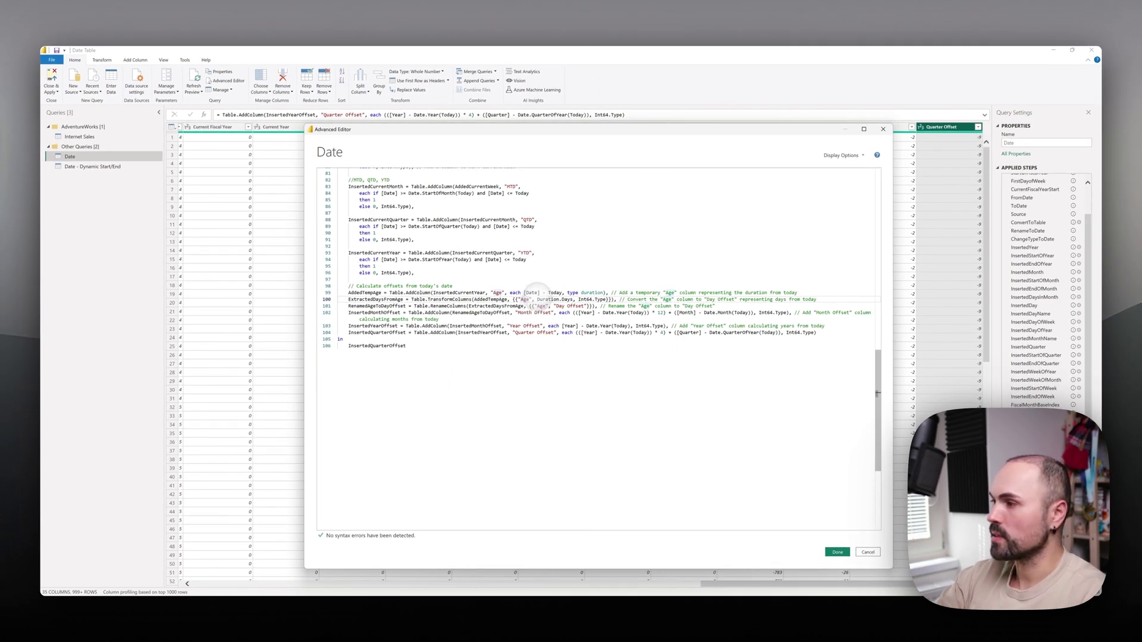
# Step: Examine the InsertedMonthOffset expression, covering its year difference multiplied by 12 and its month difference from Date.Month(Today)
pyautogui.click(348, 312)
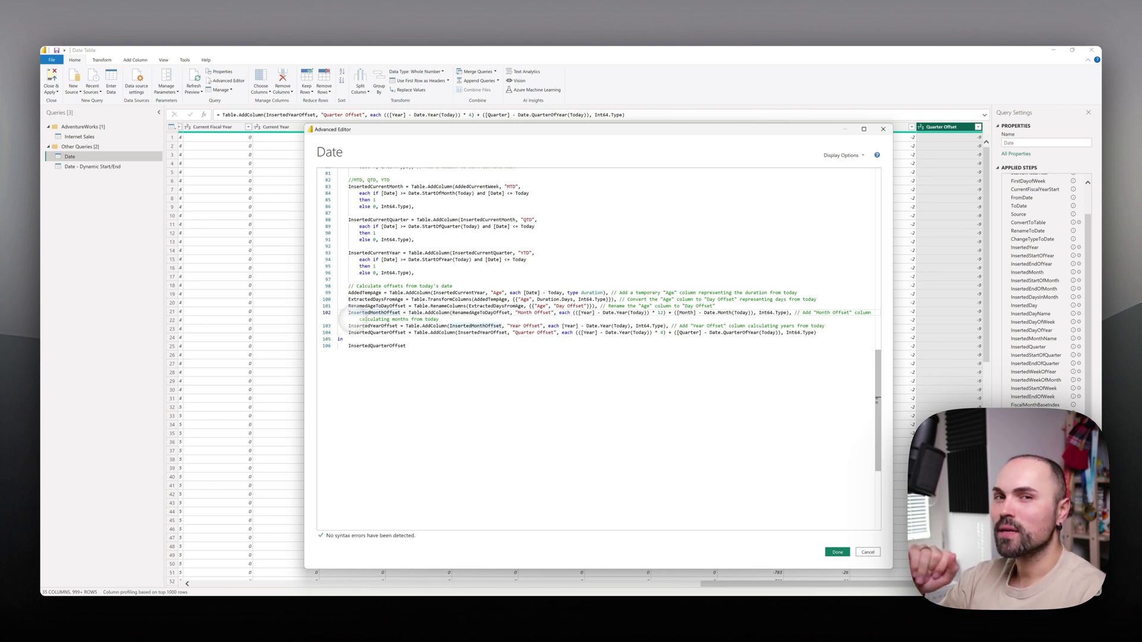
pyautogui.click(442, 321)
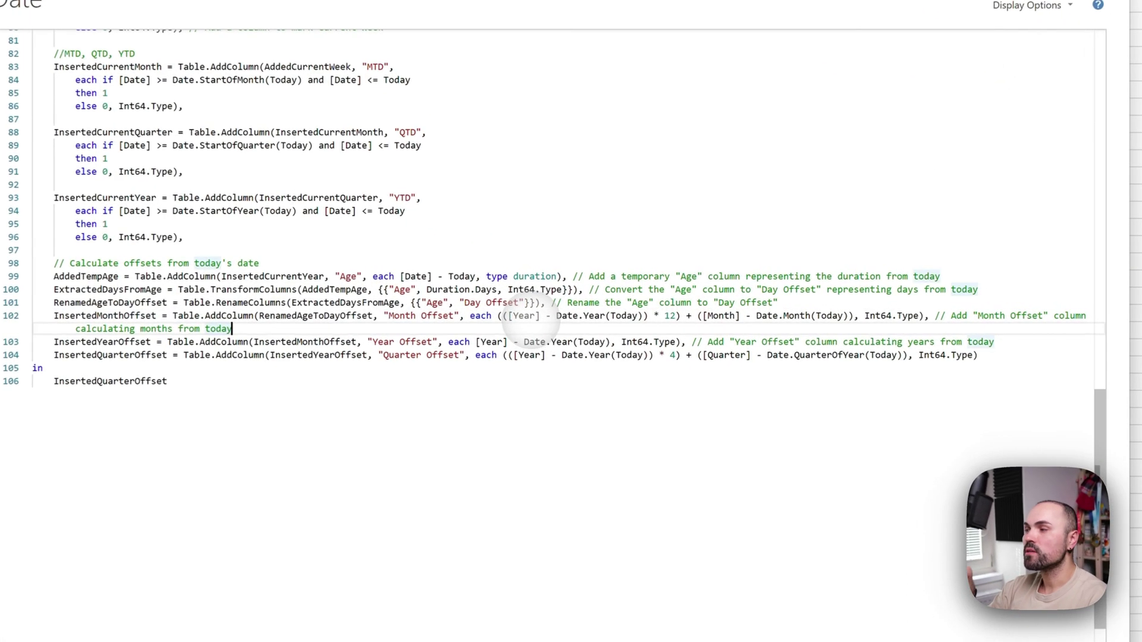
pyautogui.moveTo(630, 316)
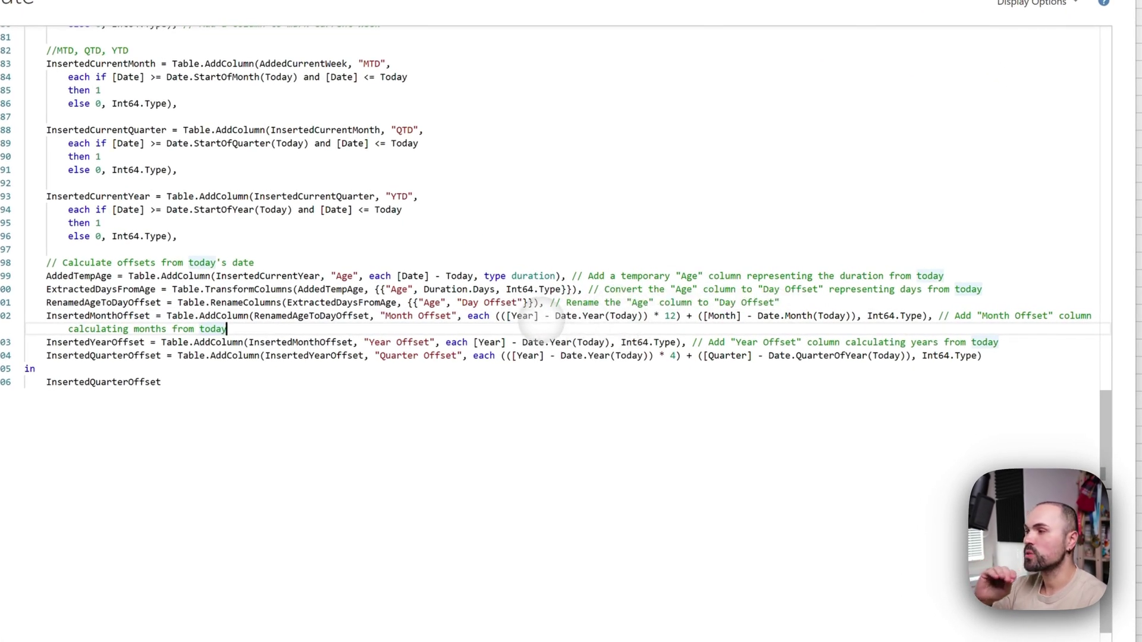
pyautogui.click(538, 316)
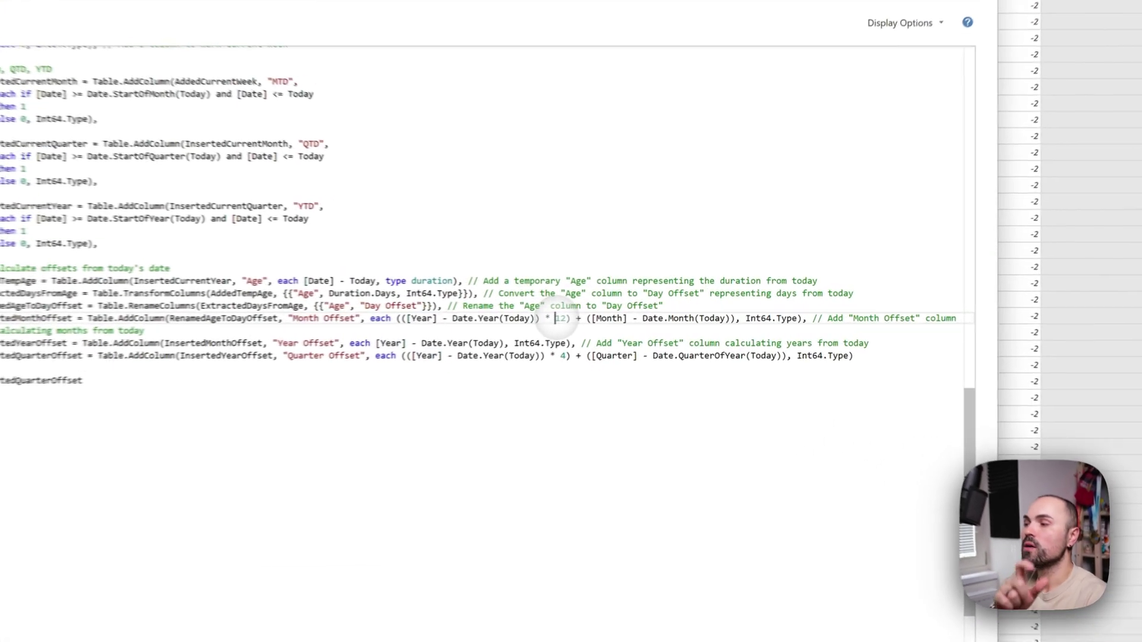
pyautogui.doubleClick(659, 313)
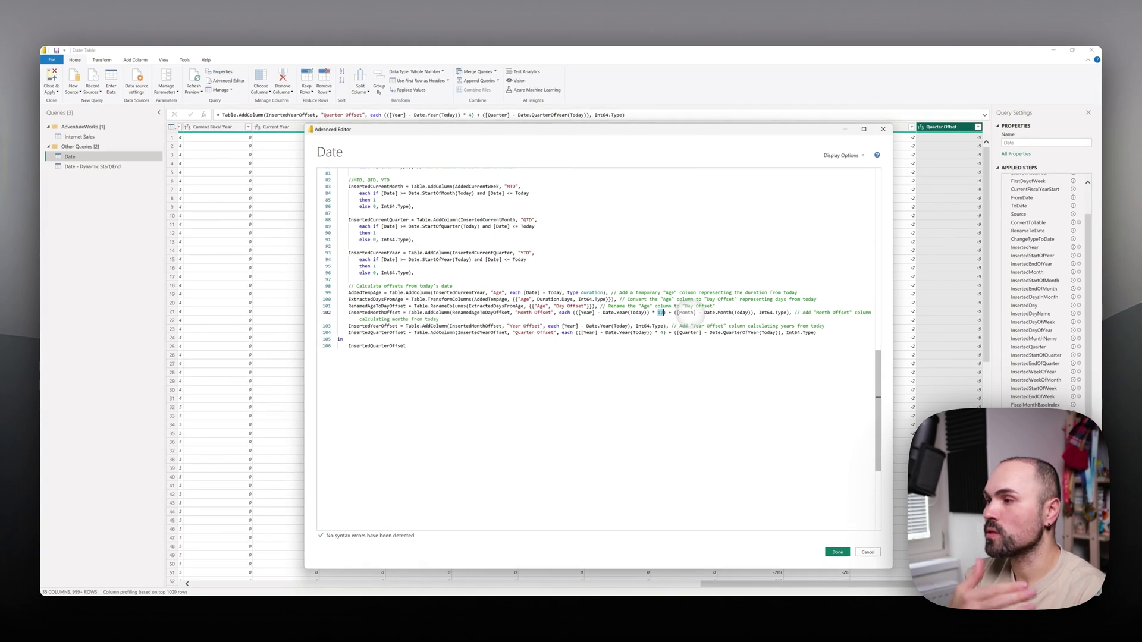
pyautogui.doubleClick(686, 312)
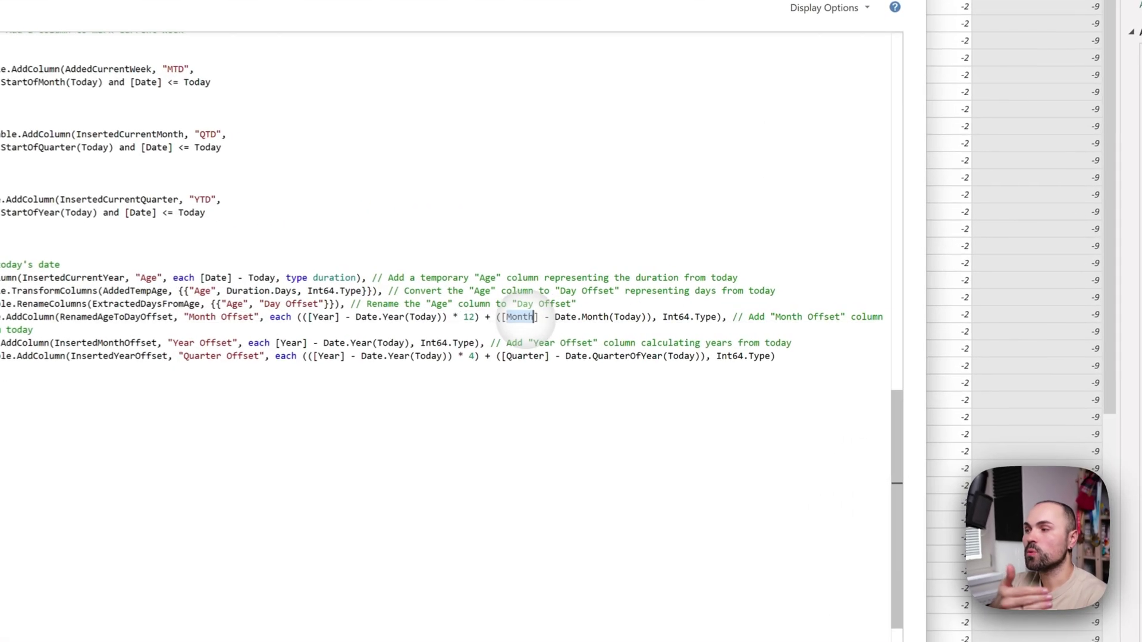
pyautogui.moveTo(704, 313)
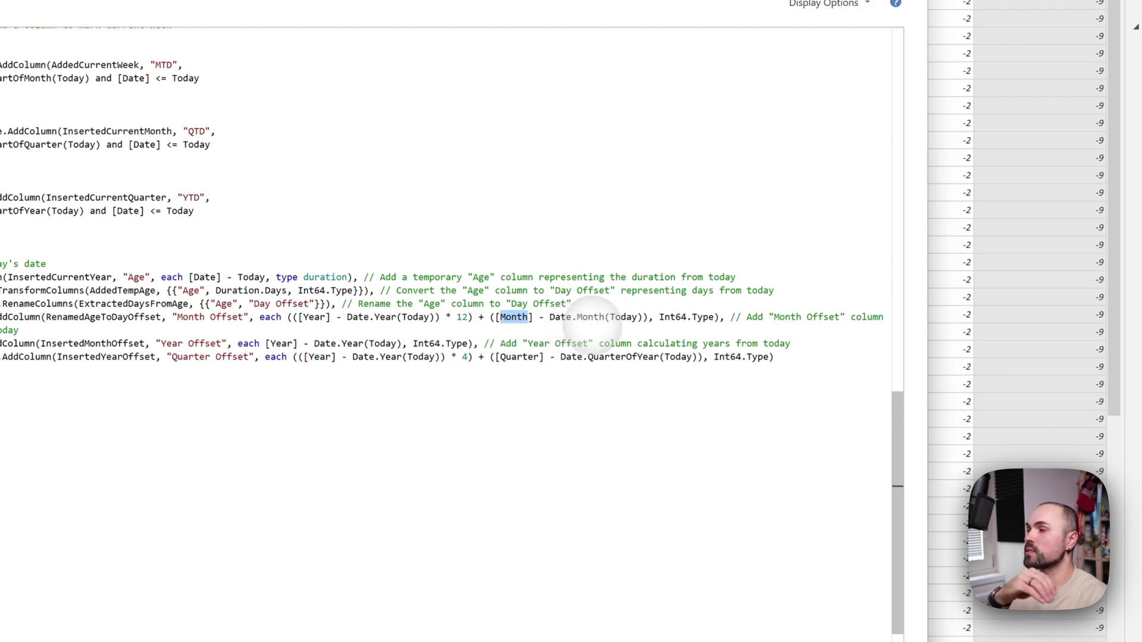
pyautogui.doubleClick(561, 317)
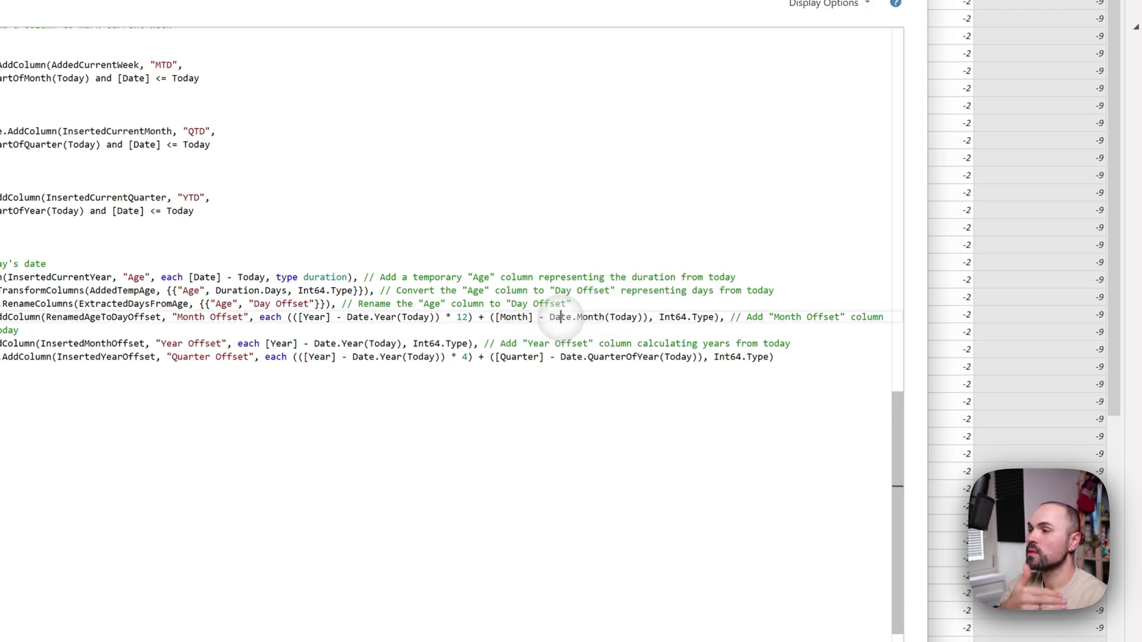
# Step: Examine the InsertedYearOffset and InsertedQuarterOffset expressions, including the year difference multiplied by 4, and close the Date query's M code
pyautogui.moveTo(608, 317)
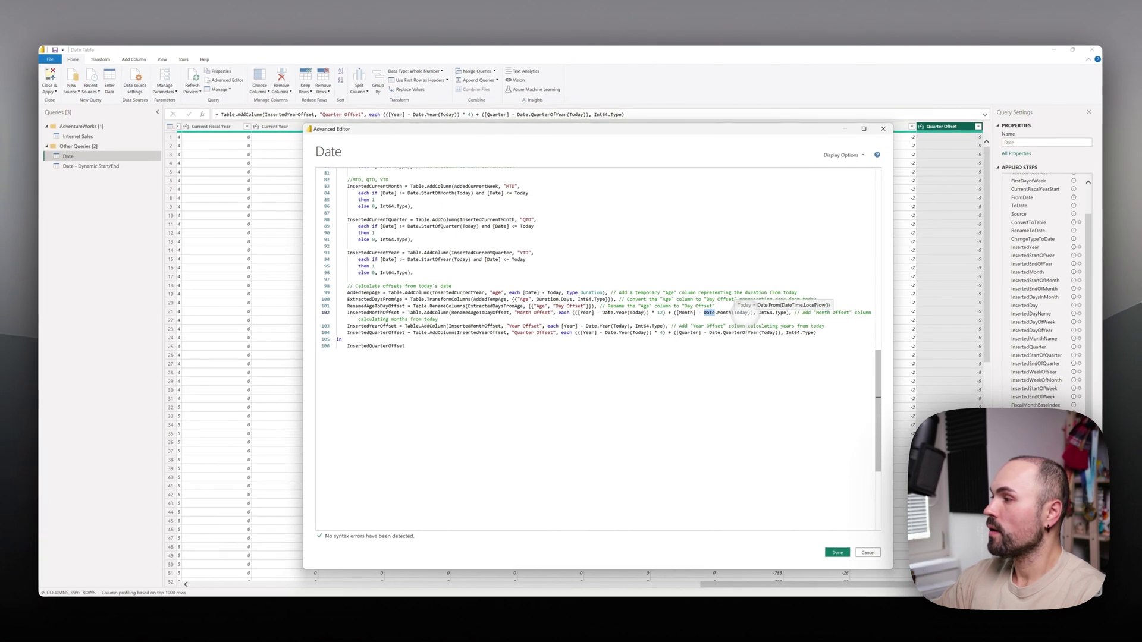
pyautogui.moveTo(743, 312)
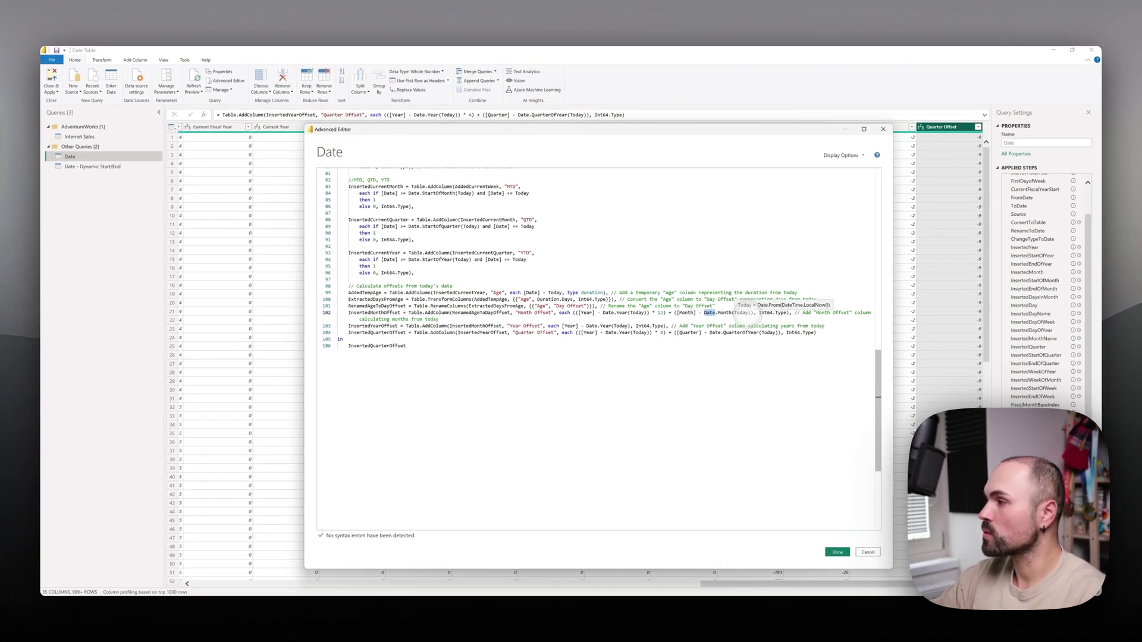
pyautogui.doubleClick(569, 326)
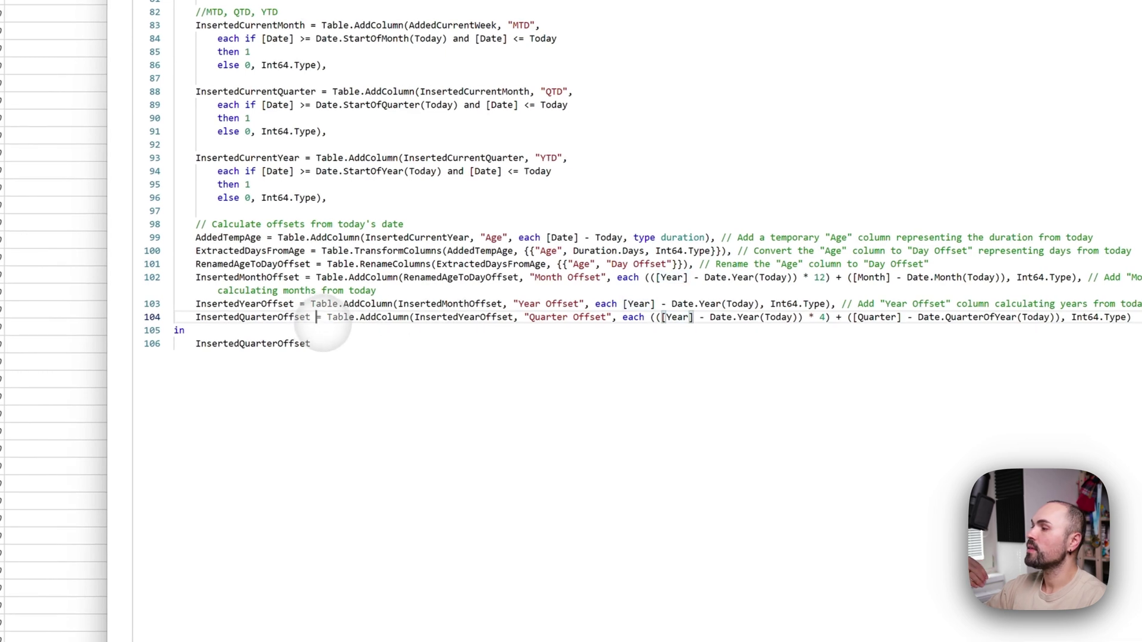
pyautogui.click(341, 327)
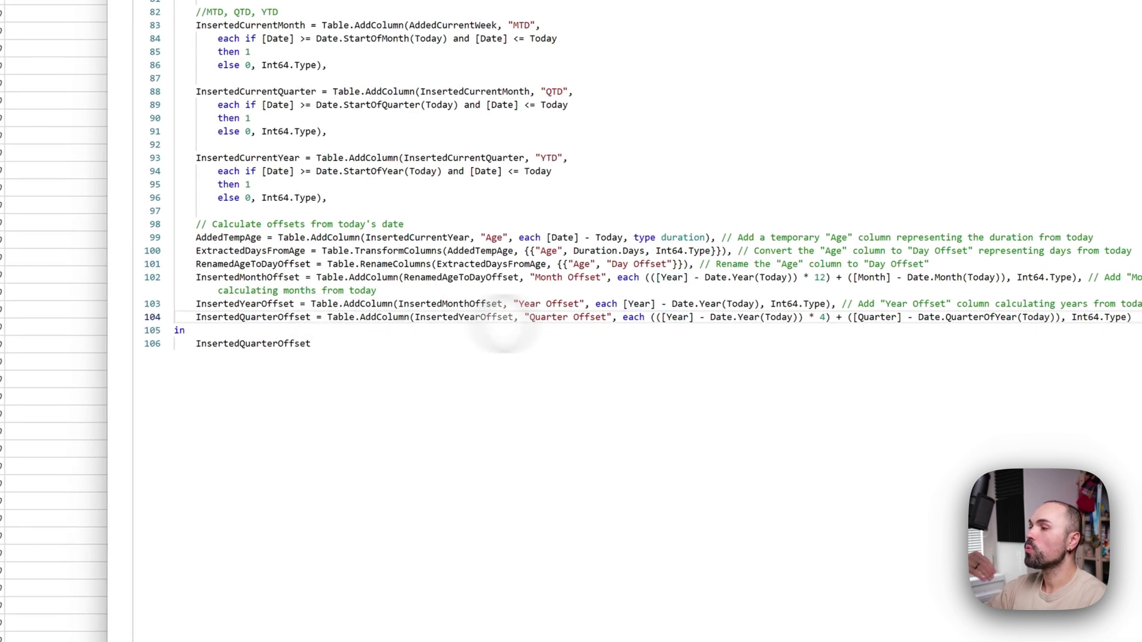
pyautogui.click(827, 318)
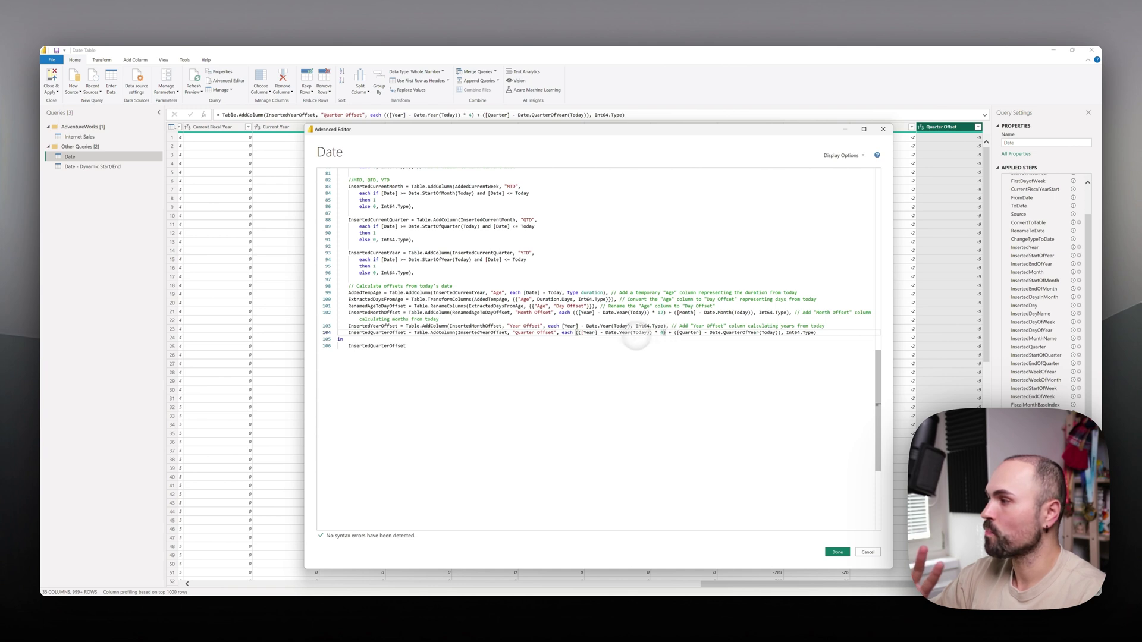
pyautogui.click(416, 347)
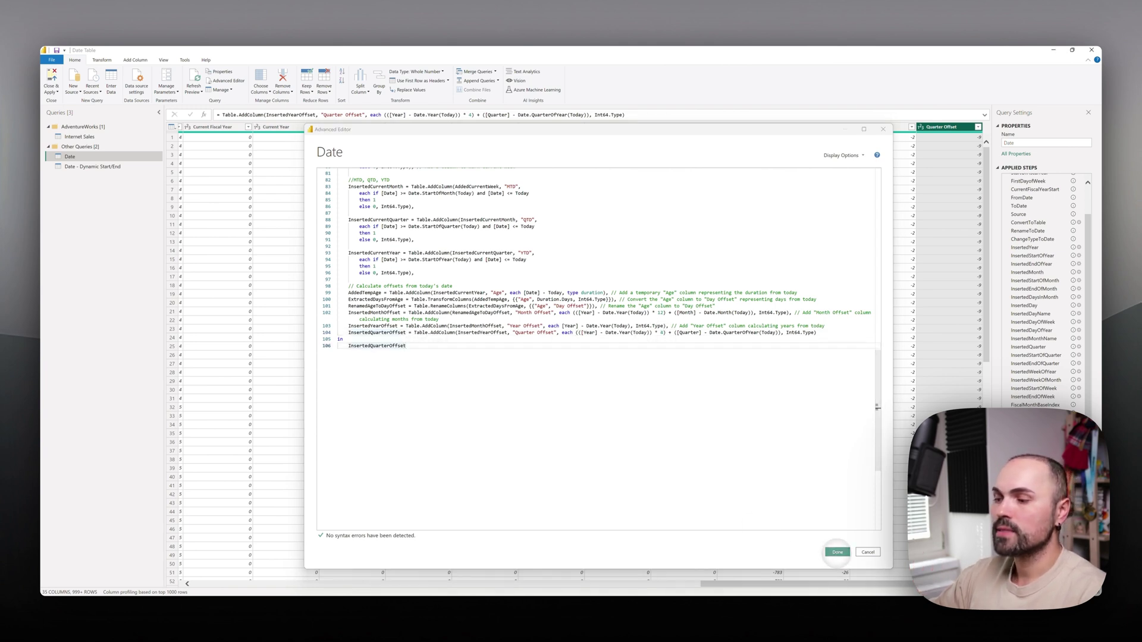
pyautogui.click(835, 551)
# Step: Open the Date - Dynamic Start/End query and check the values listed for its Date and Year columns without filtering
pyautogui.scroll(-10, 779, 380)
pyautogui.scroll(10, 779, 380)
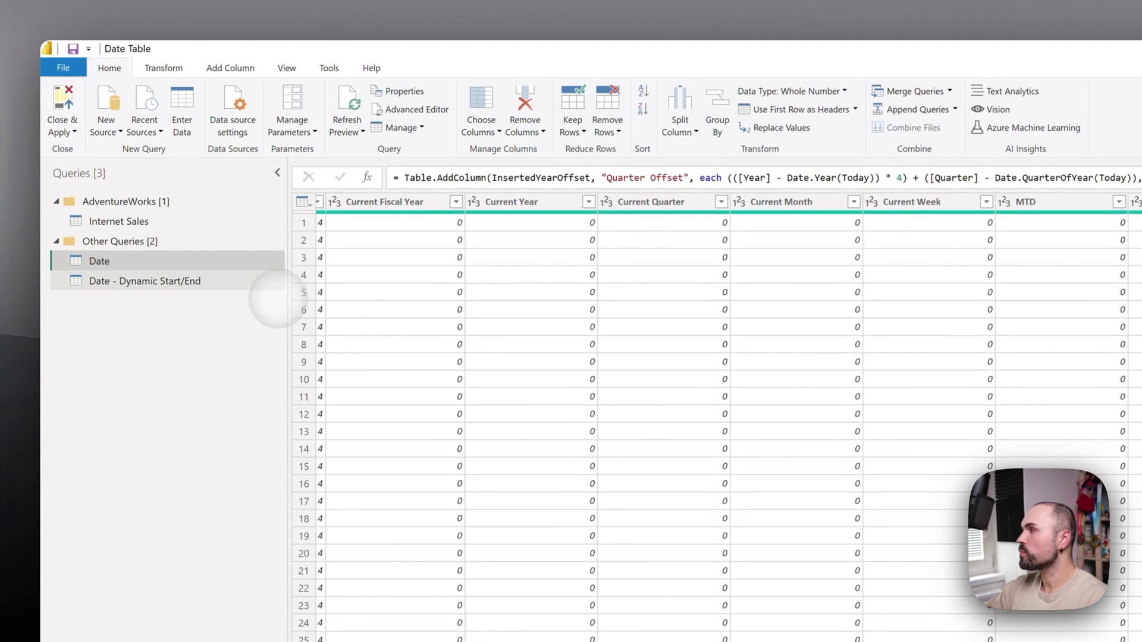
pyautogui.click(256, 281)
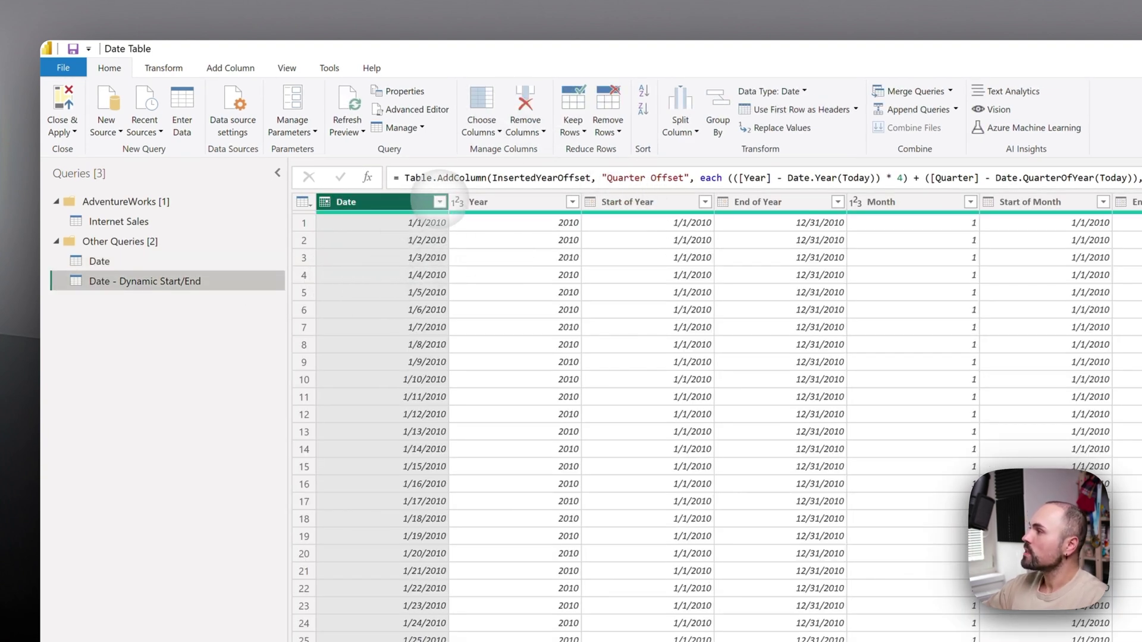
pyautogui.click(440, 202)
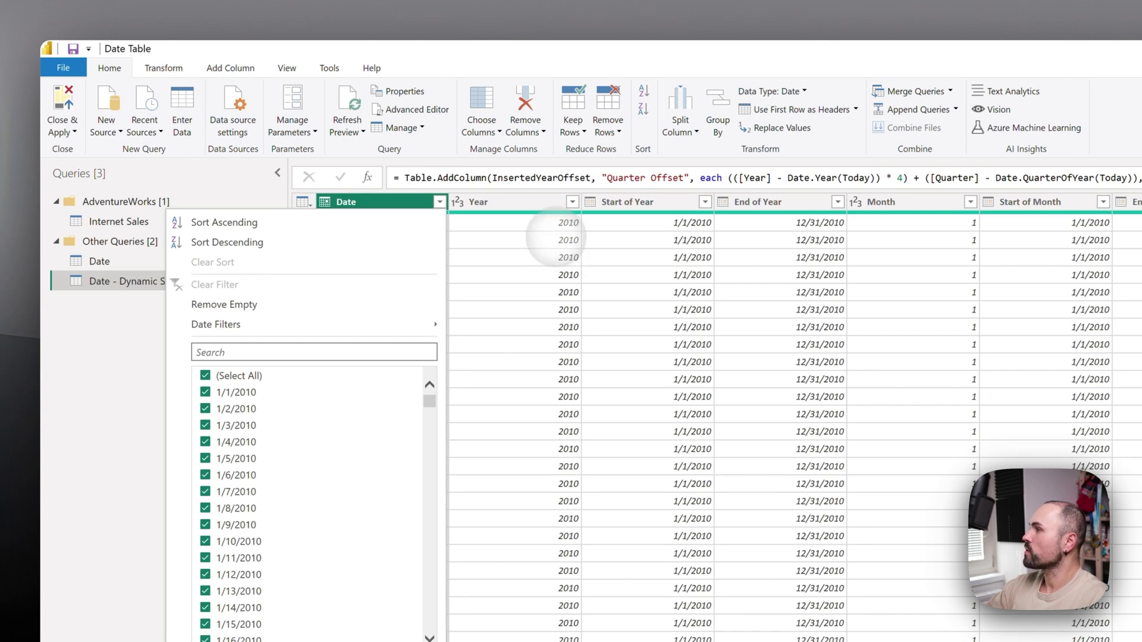
pyautogui.click(556, 236)
pyautogui.click(572, 201)
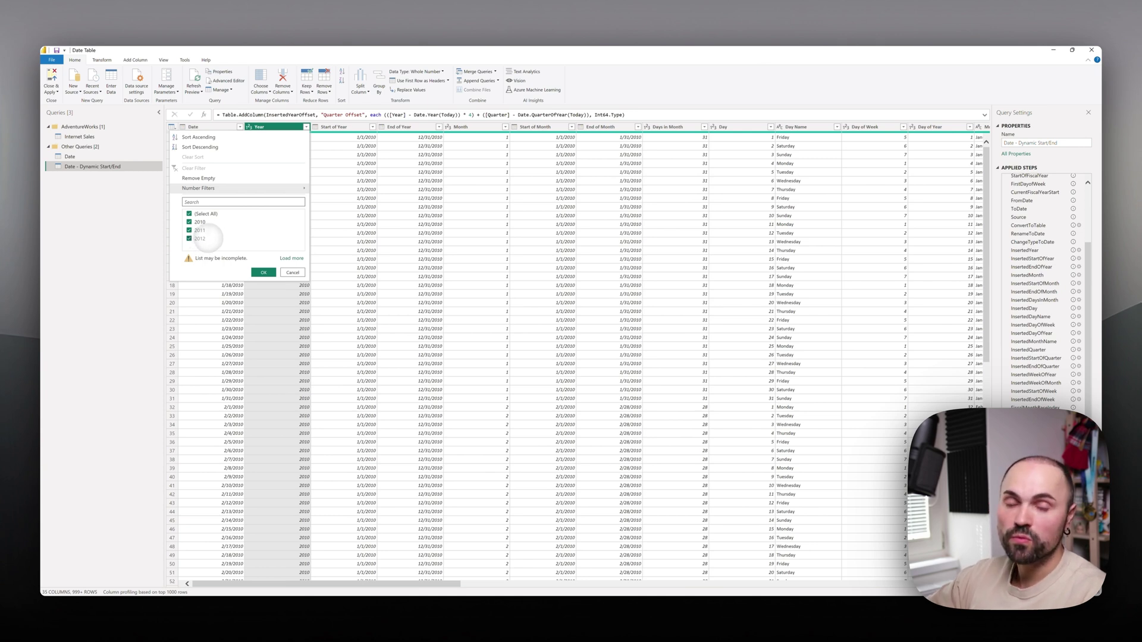
pyautogui.click(292, 272)
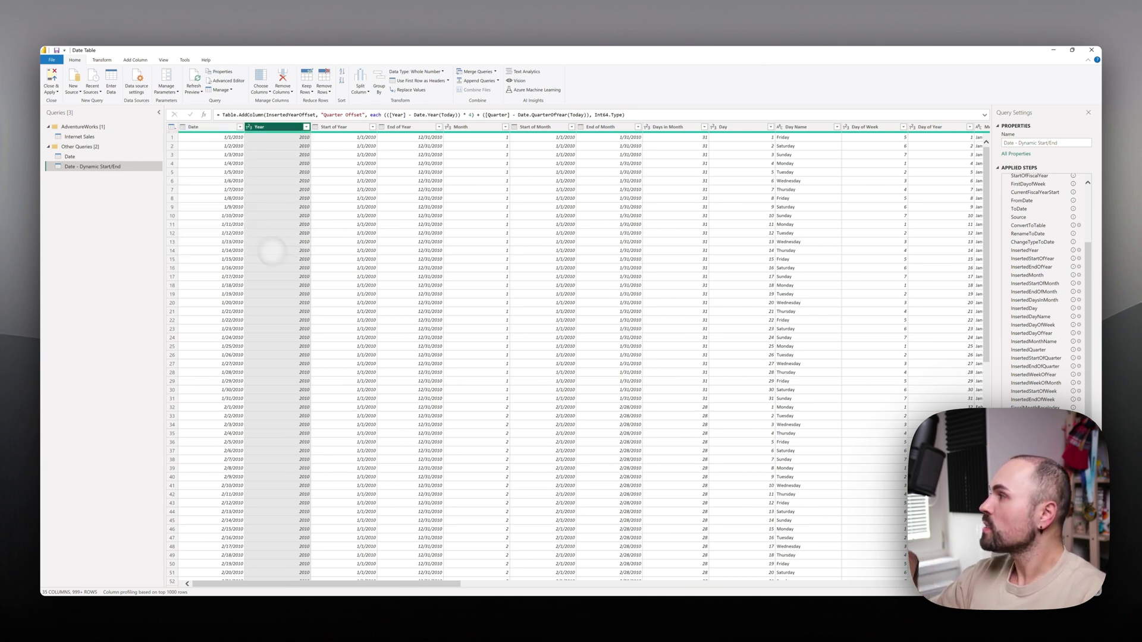
# Step: Open the Internet Sales query and locate its OrderDate column
pyautogui.click(119, 137)
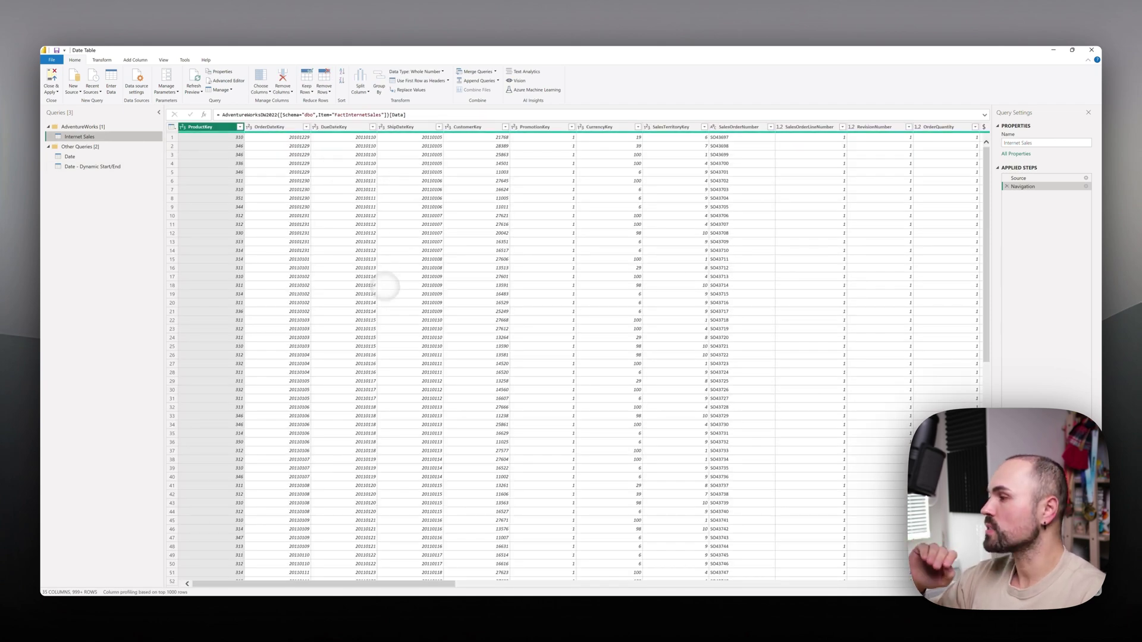
pyautogui.moveTo(395, 584); pyautogui.dragTo(667, 575)
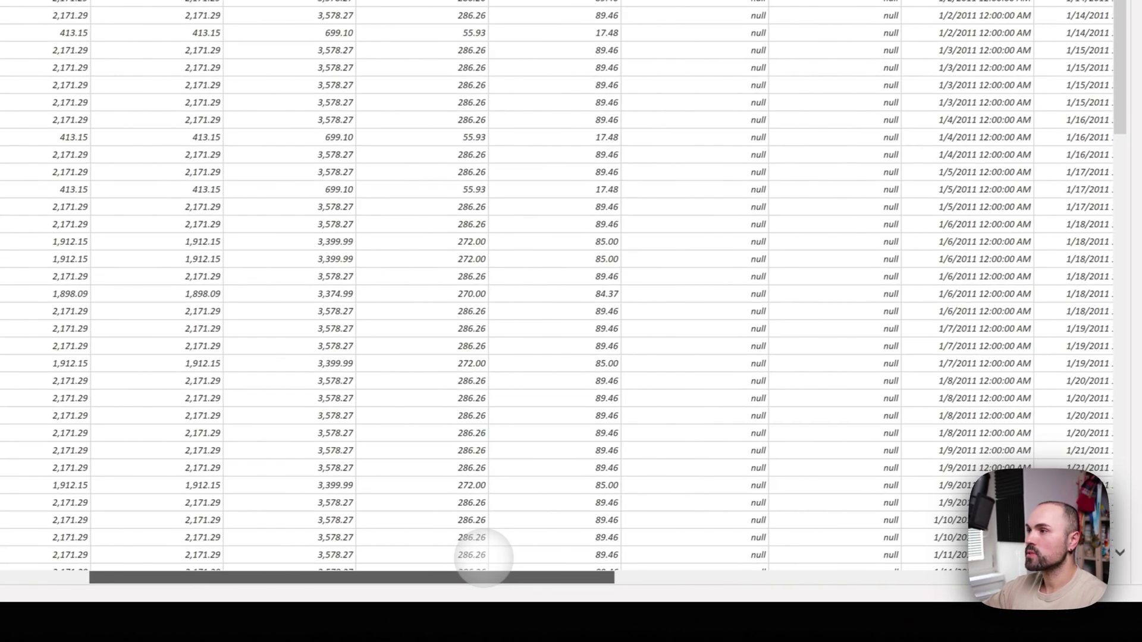
pyautogui.moveTo(509, 559); pyautogui.dragTo(682, 484)
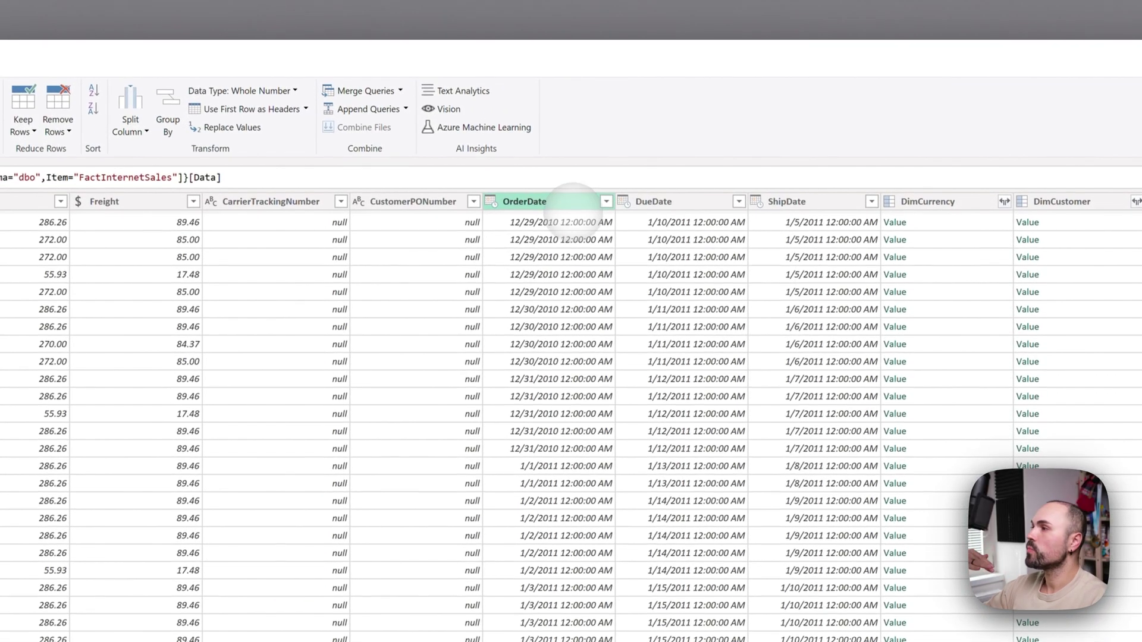
pyautogui.click(559, 202)
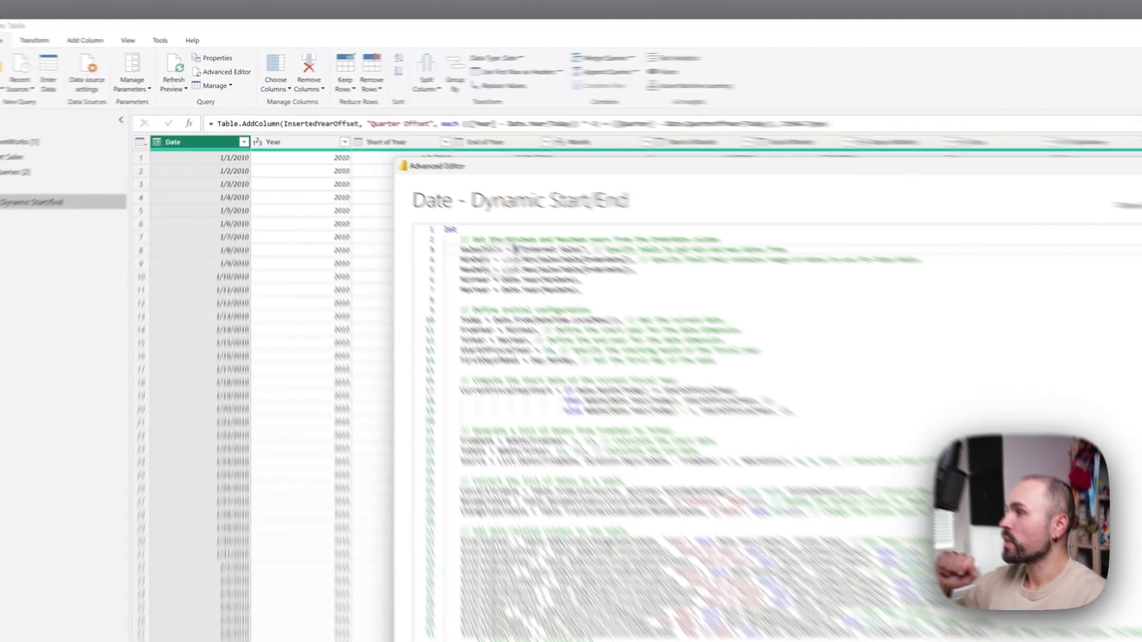
# Step: Open the M code of Date - Dynamic Start/End and examine the MinDate and MaxDate lines using List.Min and List.Max on OrderDate
pyautogui.doubleClick(390, 204)
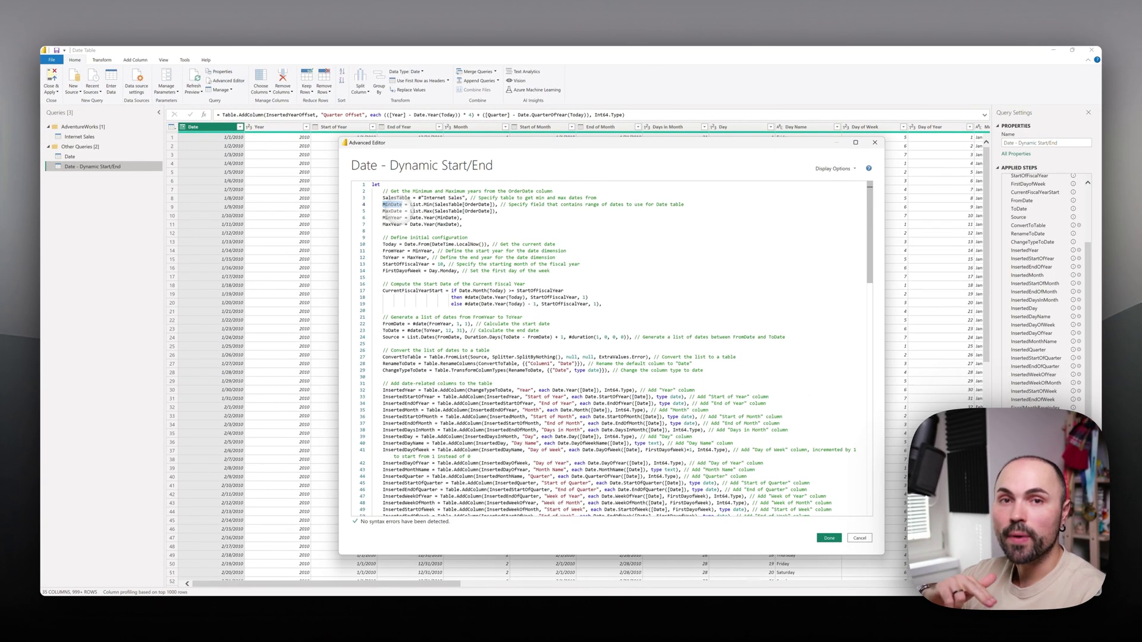
pyautogui.click(432, 204)
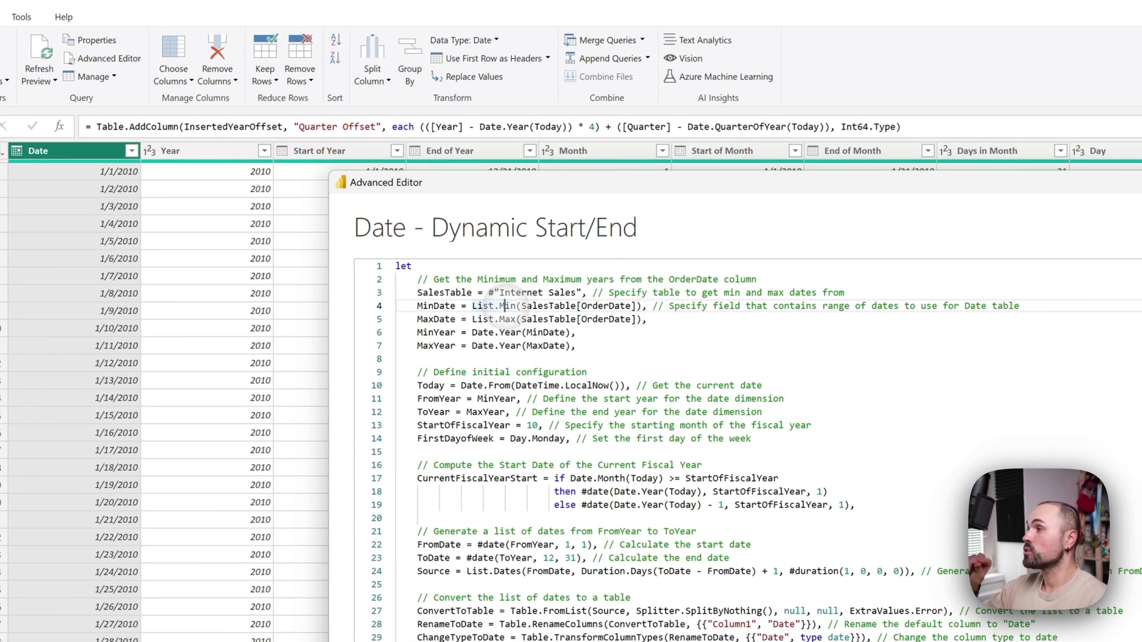
pyautogui.doubleClick(508, 306)
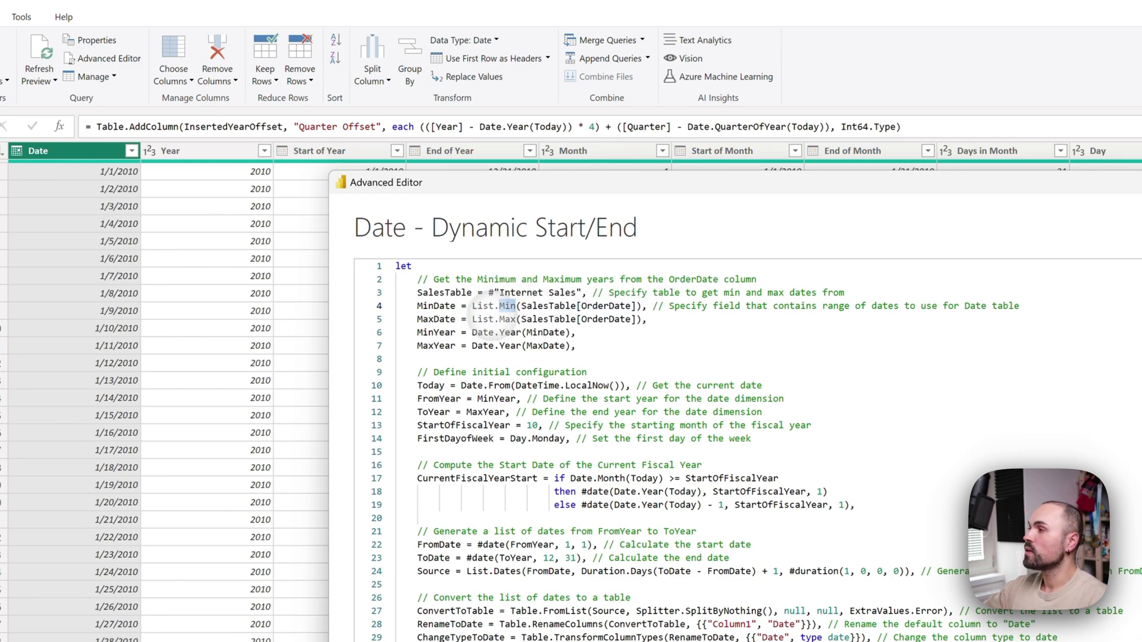
pyautogui.doubleClick(508, 319)
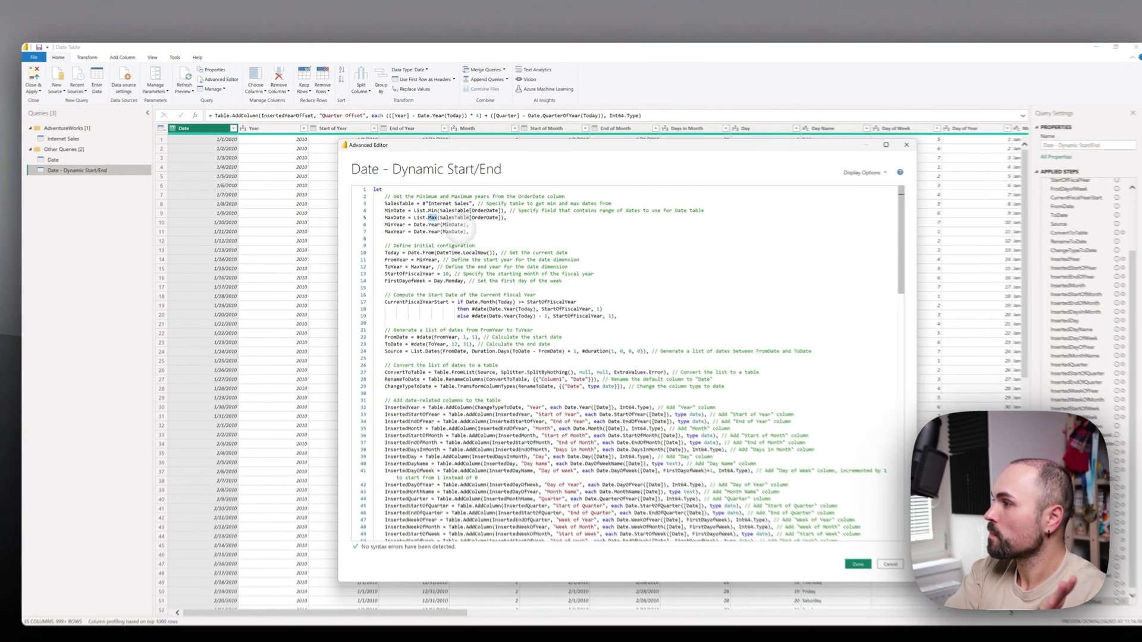
# Step: Examine the MinYear and MaxYear lines that extract years from MinDate and MaxDate with Date.Year
pyautogui.doubleClick(395, 225)
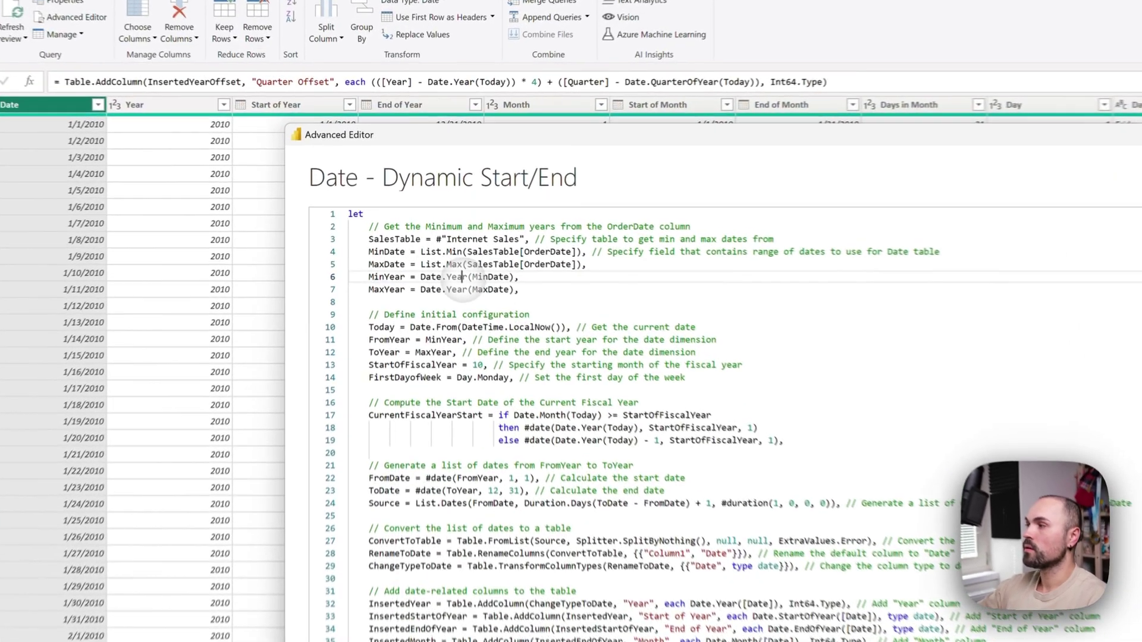
pyautogui.doubleClick(432, 218)
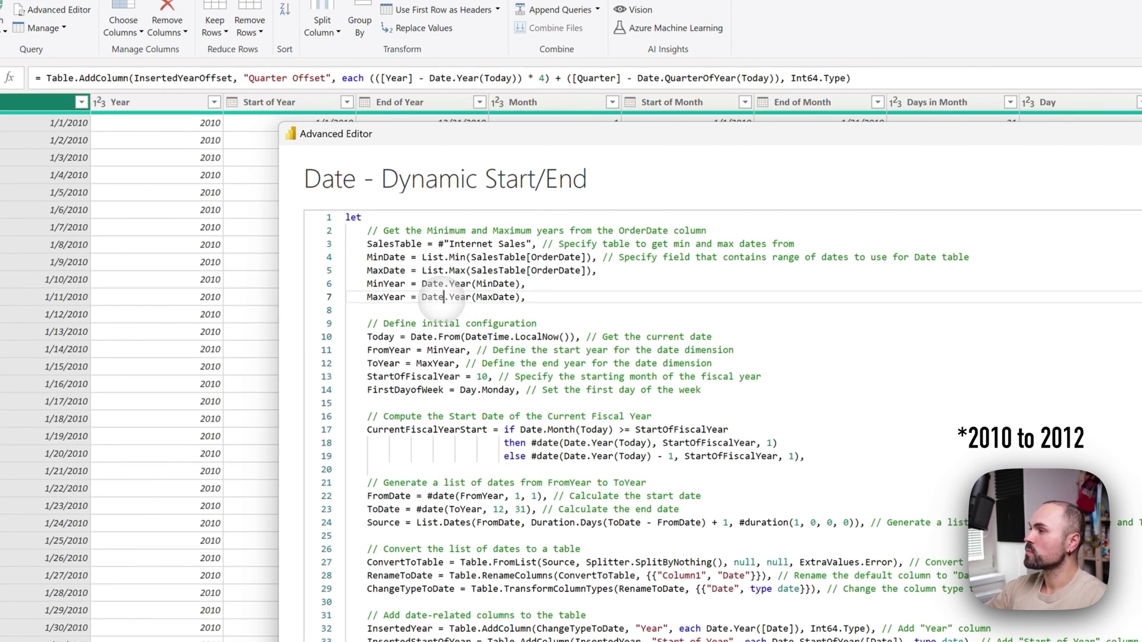
pyautogui.doubleClick(432, 296)
pyautogui.click(466, 297)
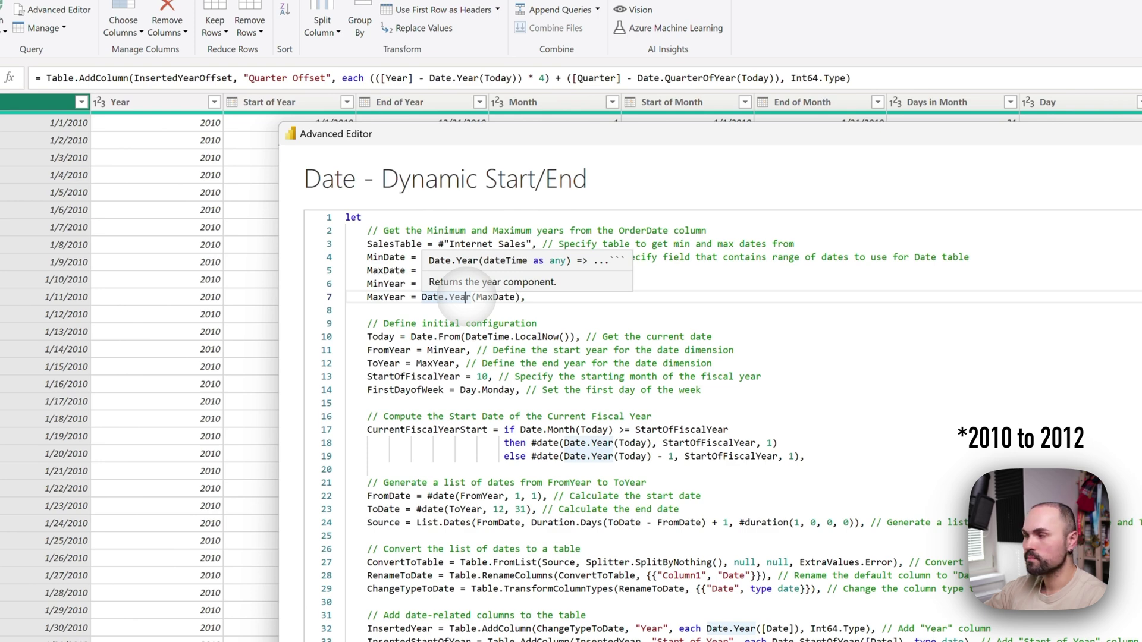
# Step: Examine the initial configuration block, where FromYear is set to MinYear and ToYear to MaxYear
pyautogui.scroll(-1, 440, 321)
pyautogui.click(428, 316)
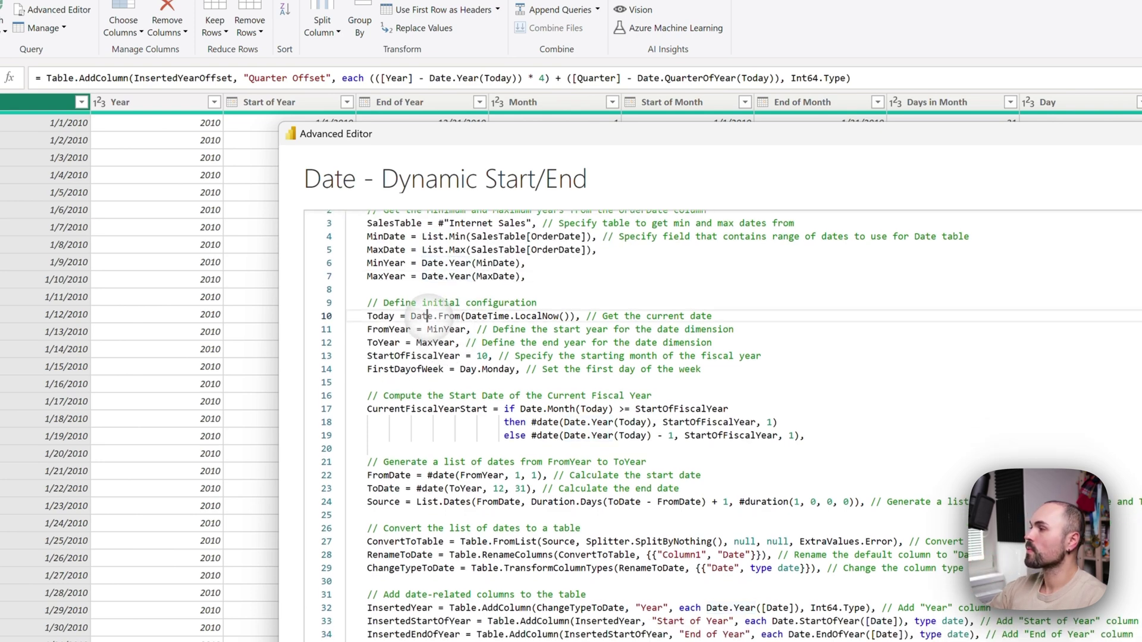
pyautogui.click(436, 329)
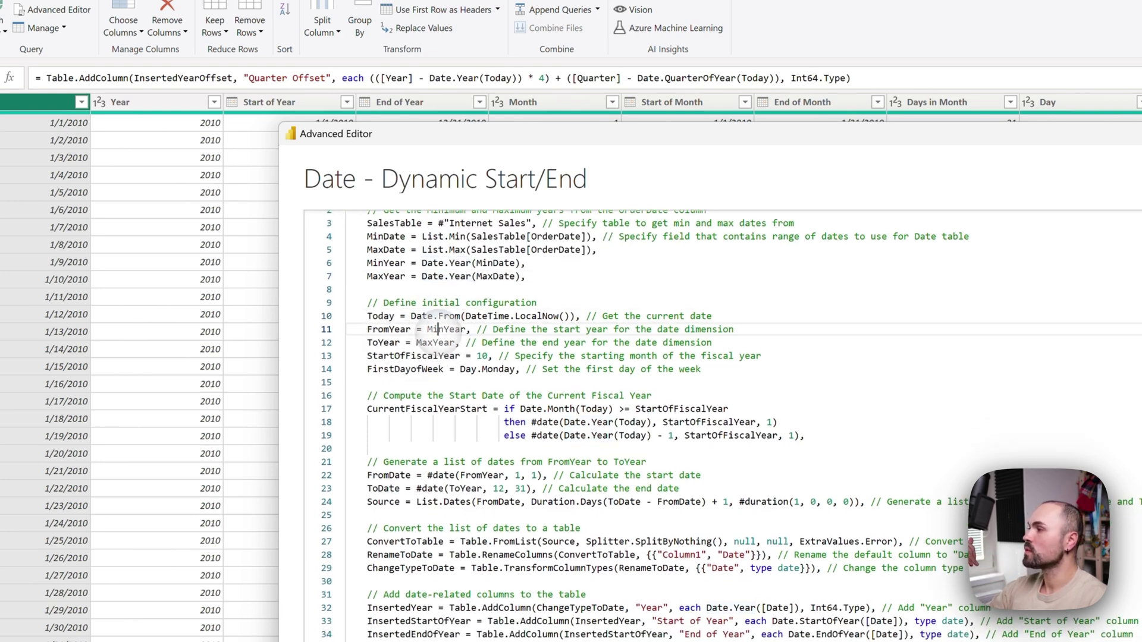
pyautogui.click(448, 329)
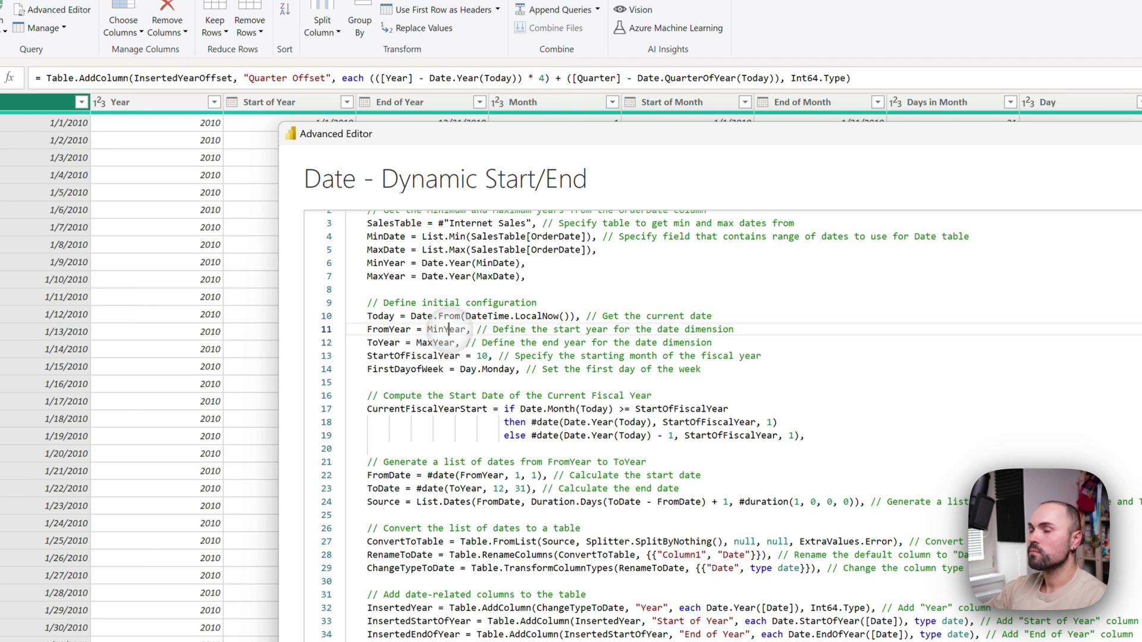
pyautogui.moveTo(450, 333)
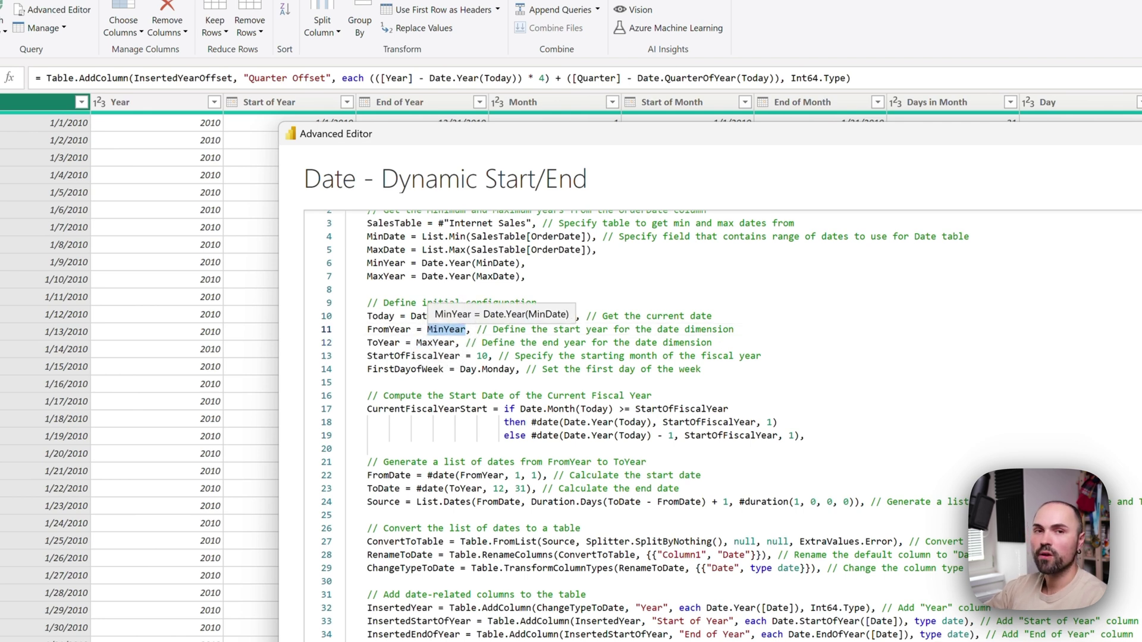
pyautogui.click(440, 343)
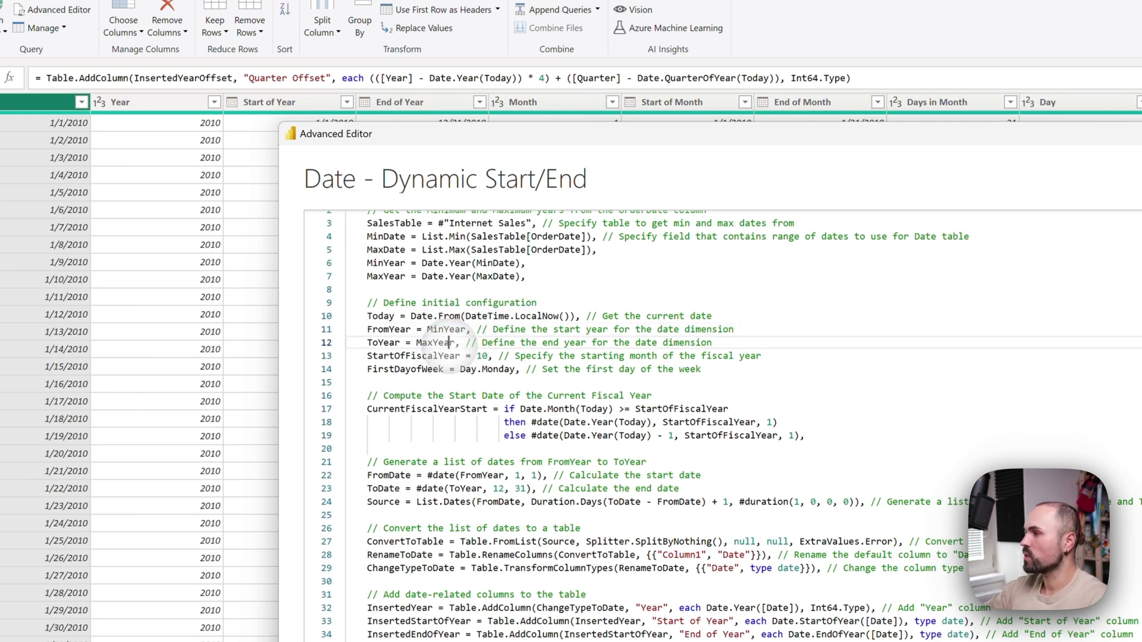
pyautogui.moveTo(361, 303); pyautogui.dragTo(781, 367)
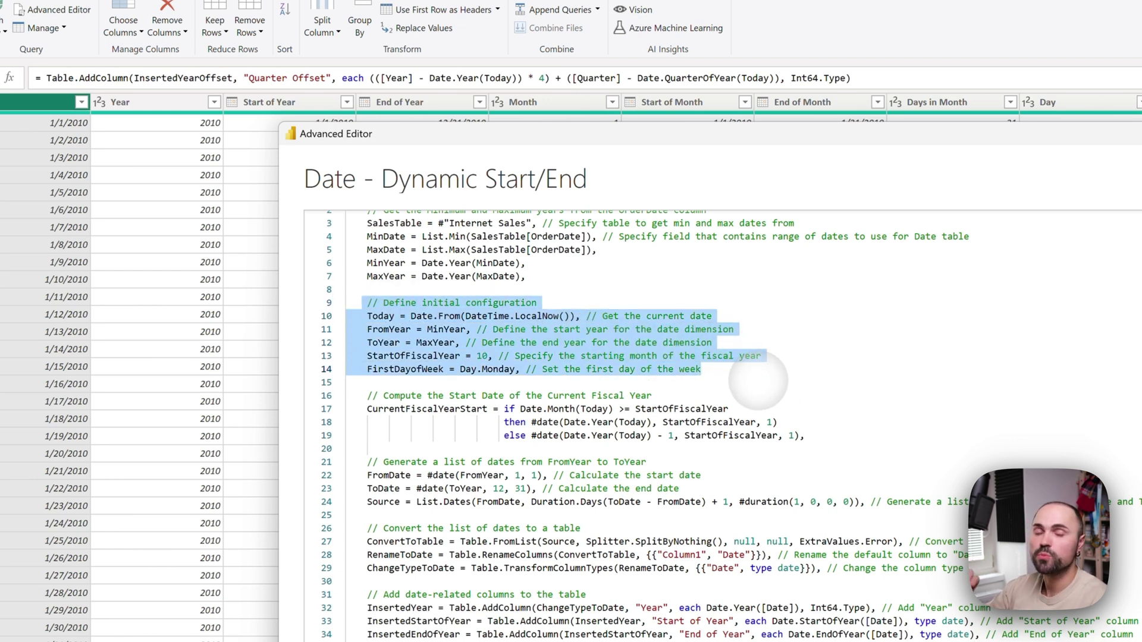
pyautogui.click(752, 386)
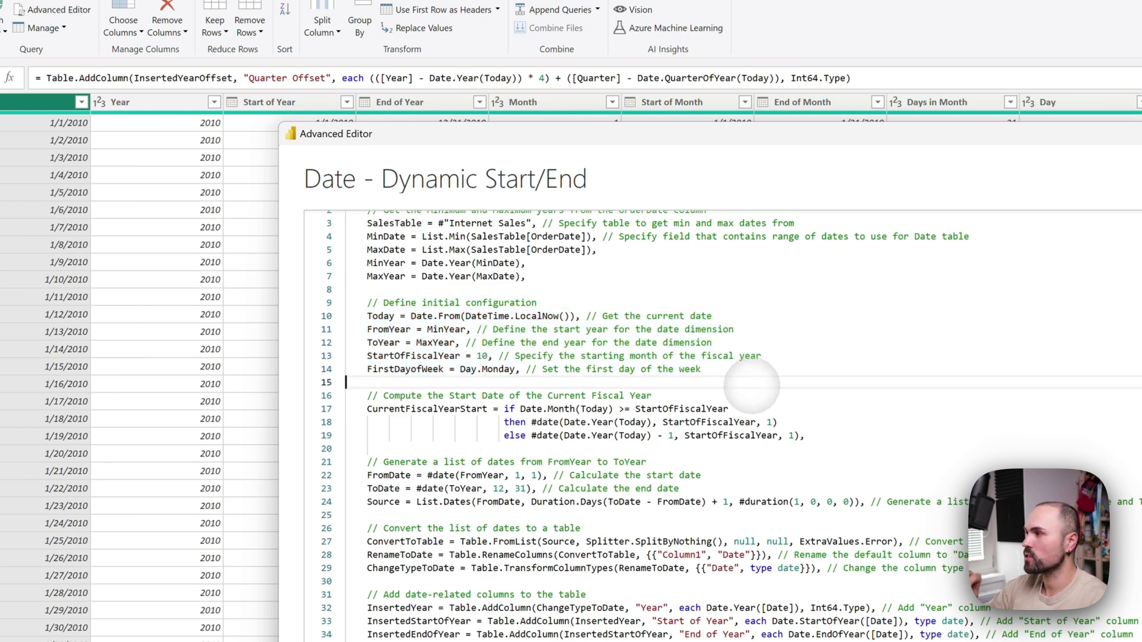
# Step: Highlight and review the whole opening block, from SalesTable to MaxYear, that derives the year range from Internet Sales
pyautogui.scroll(1, 691, 383)
pyautogui.moveTo(545, 312); pyautogui.dragTo(367, 230)
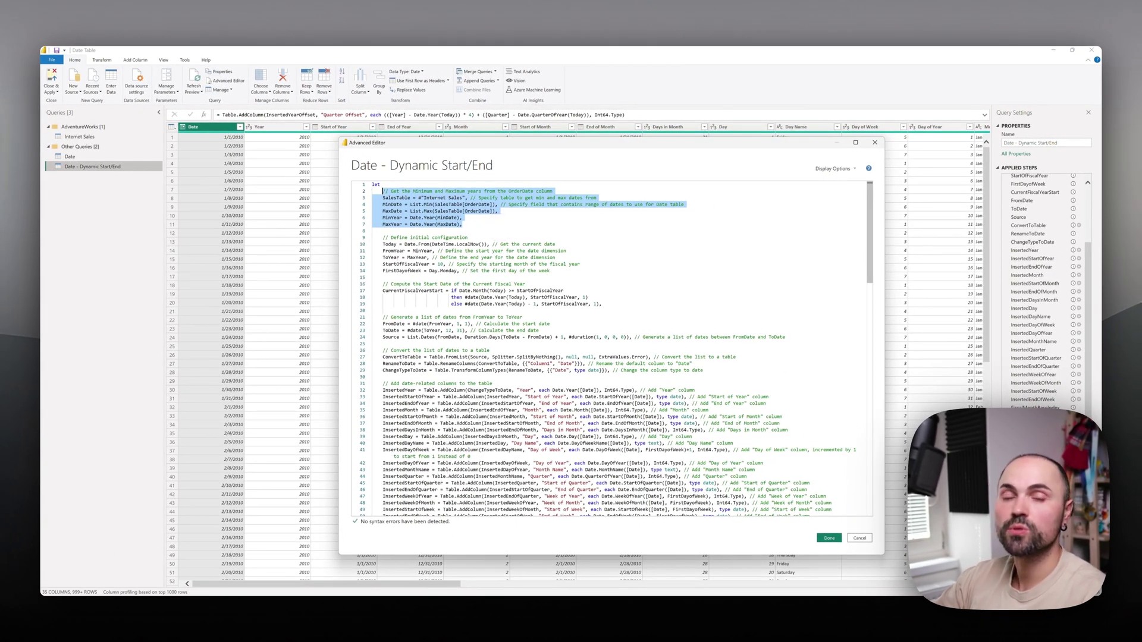
pyautogui.click(468, 228)
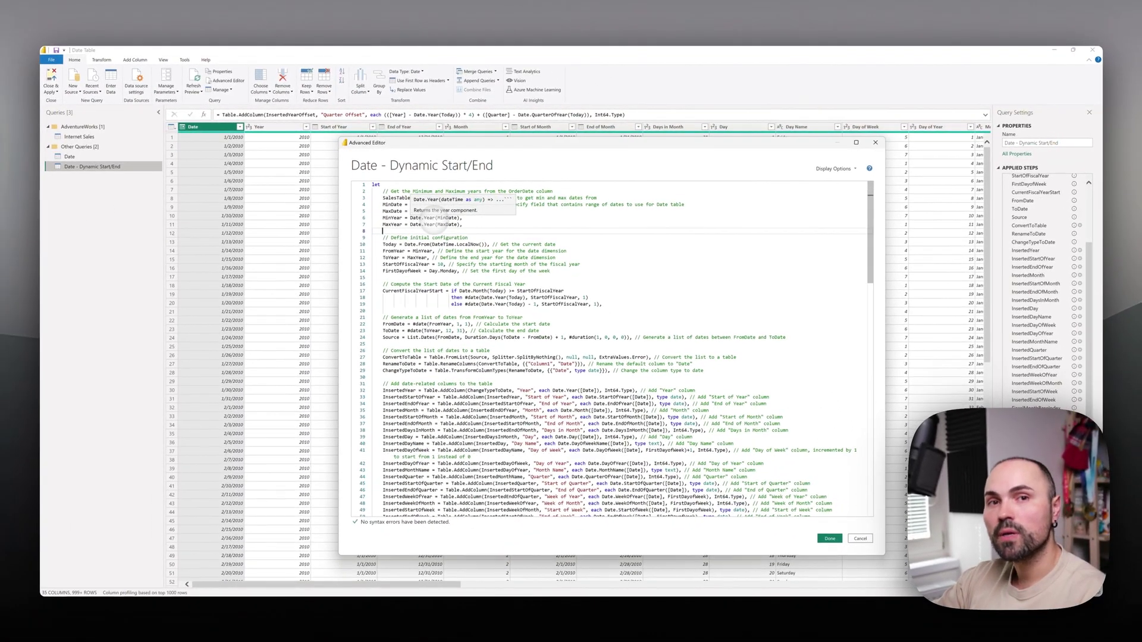
pyautogui.doubleClick(428, 225)
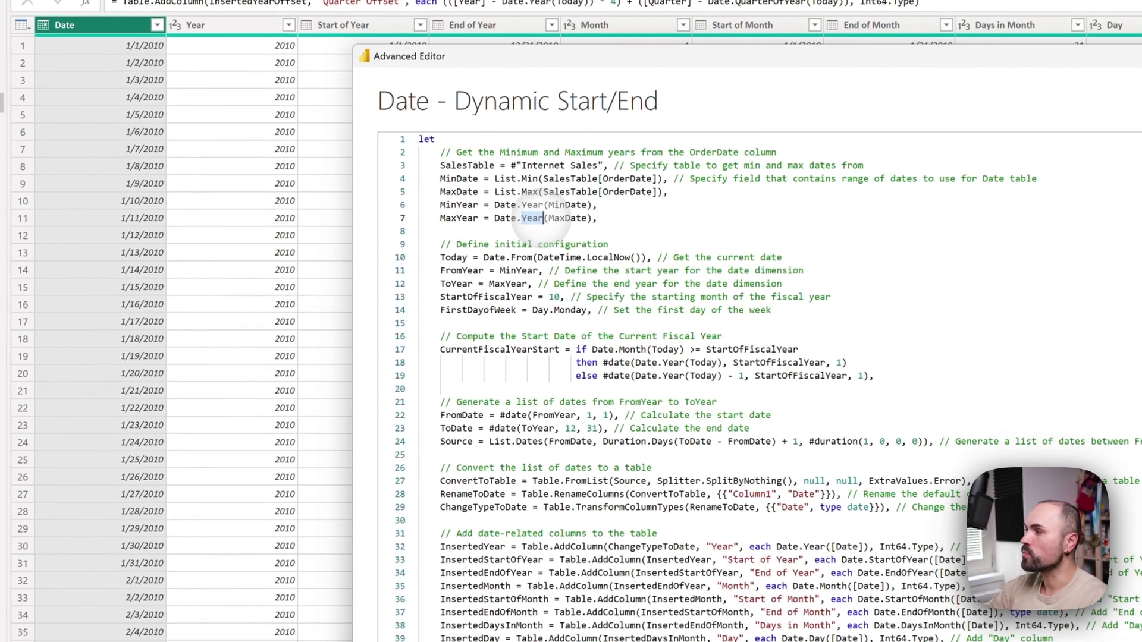
# Step: Examine the FromDate and Source lines that generate the date list, including the Duration.Days calculation, and the code below them
pyautogui.click(599, 417)
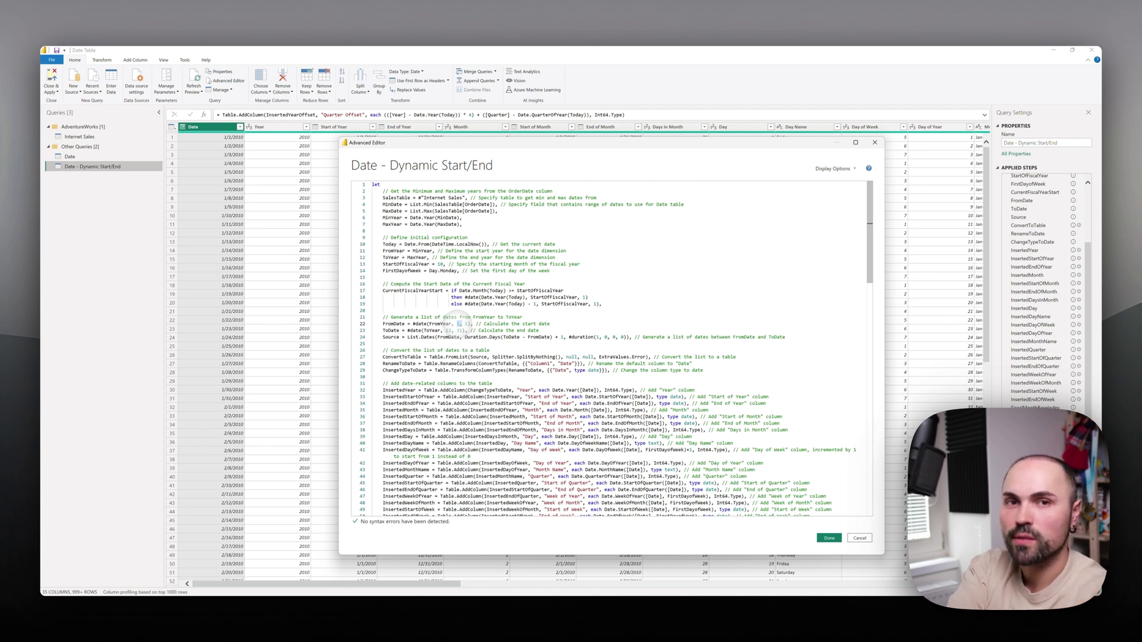
pyautogui.click(494, 337)
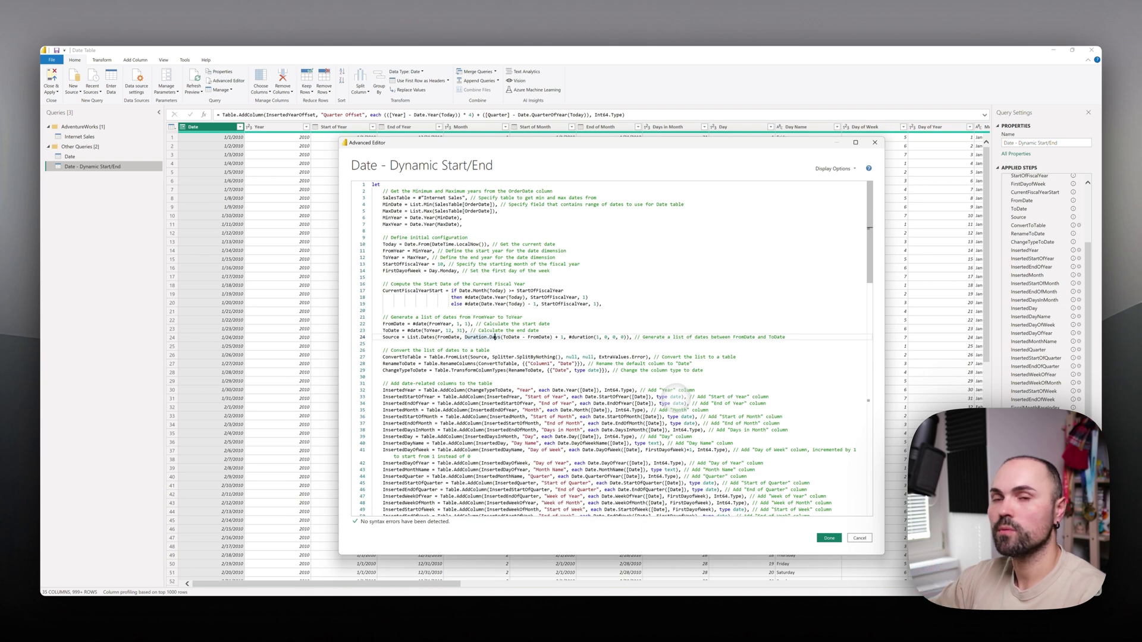
pyautogui.scroll(-3, 676, 390)
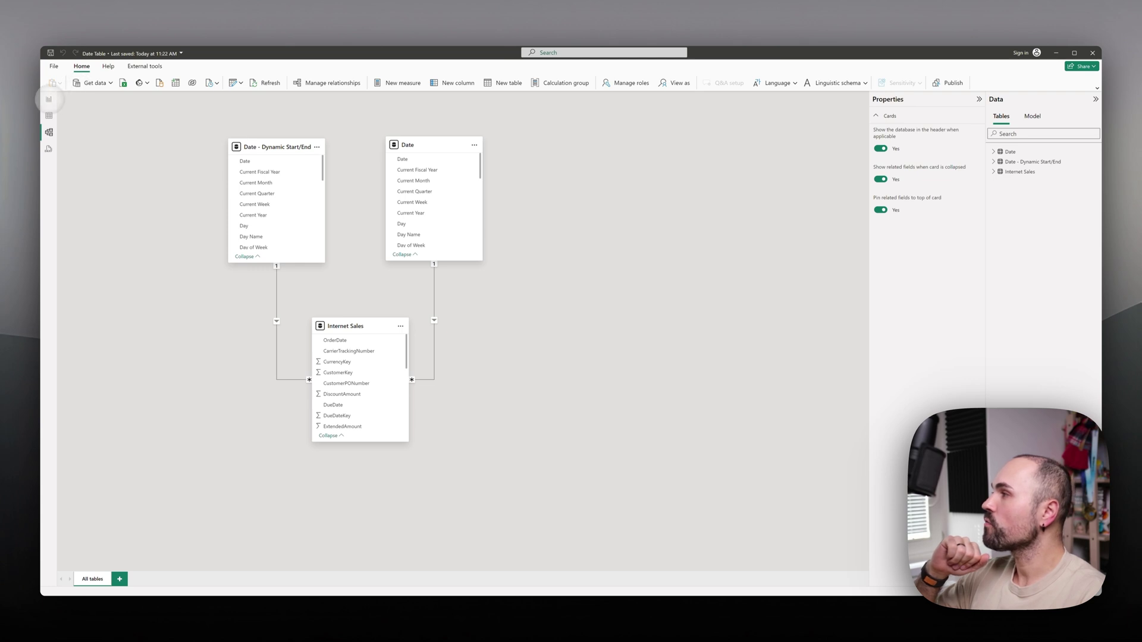
# Step: Insert a table visual on the blank report page, move it towards the middle and enlarge it
pyautogui.click(49, 99)
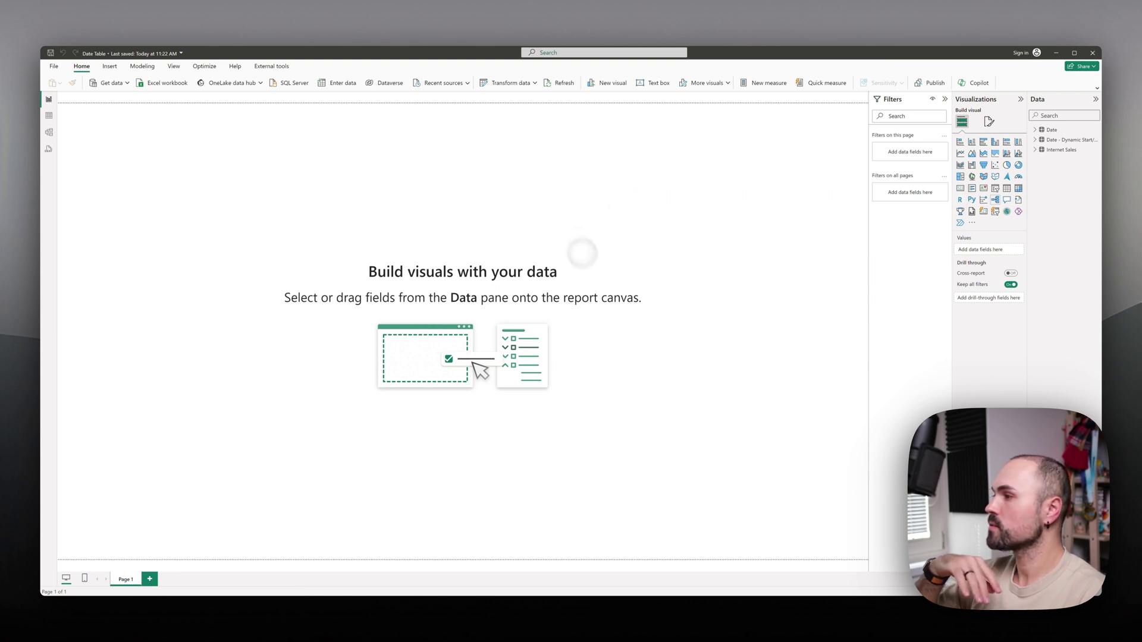
pyautogui.click(1007, 188)
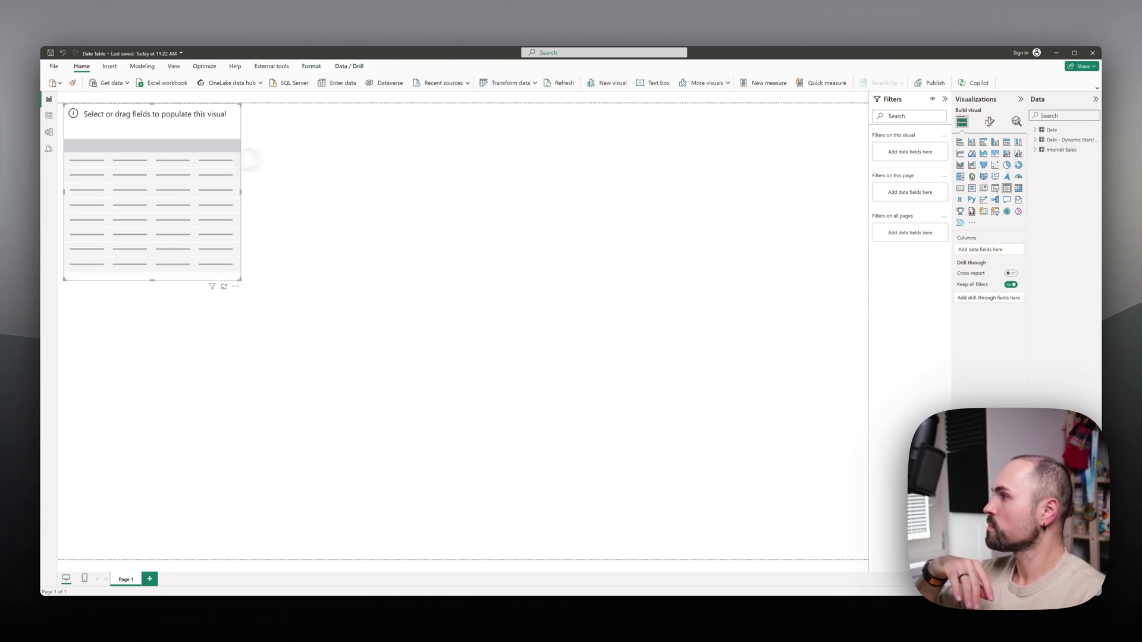
pyautogui.moveTo(195, 167); pyautogui.dragTo(331, 218)
pyautogui.moveTo(376, 330); pyautogui.dragTo(674, 479)
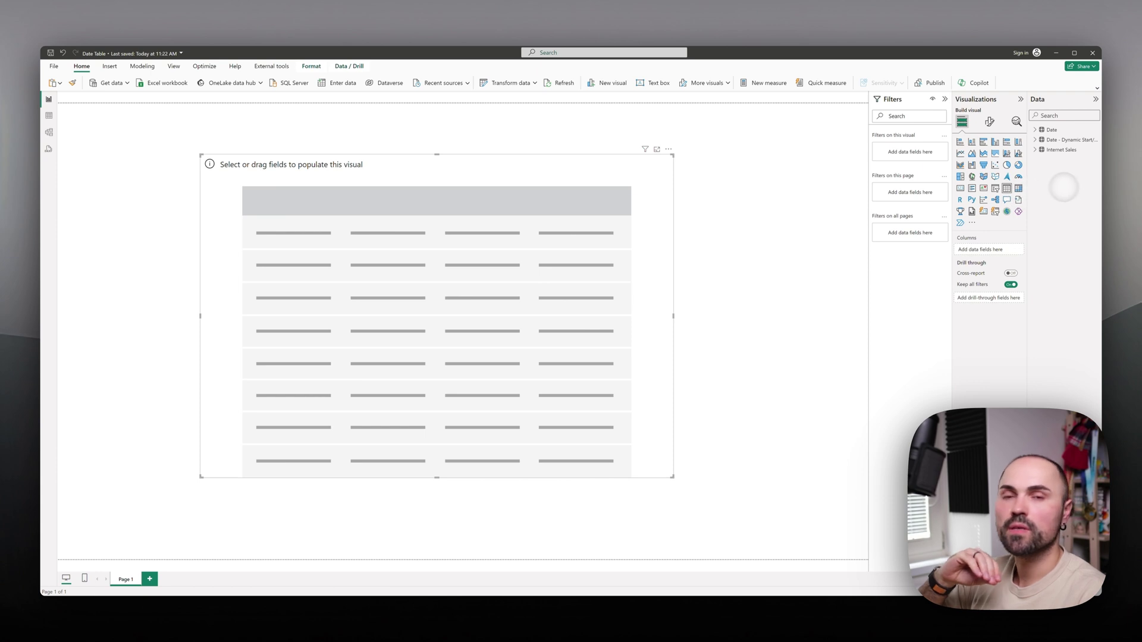
# Step: Fill the table visual with the OrderDate, TaxAmt and UnitPrice fields from Internet Sales
pyautogui.click(1035, 150)
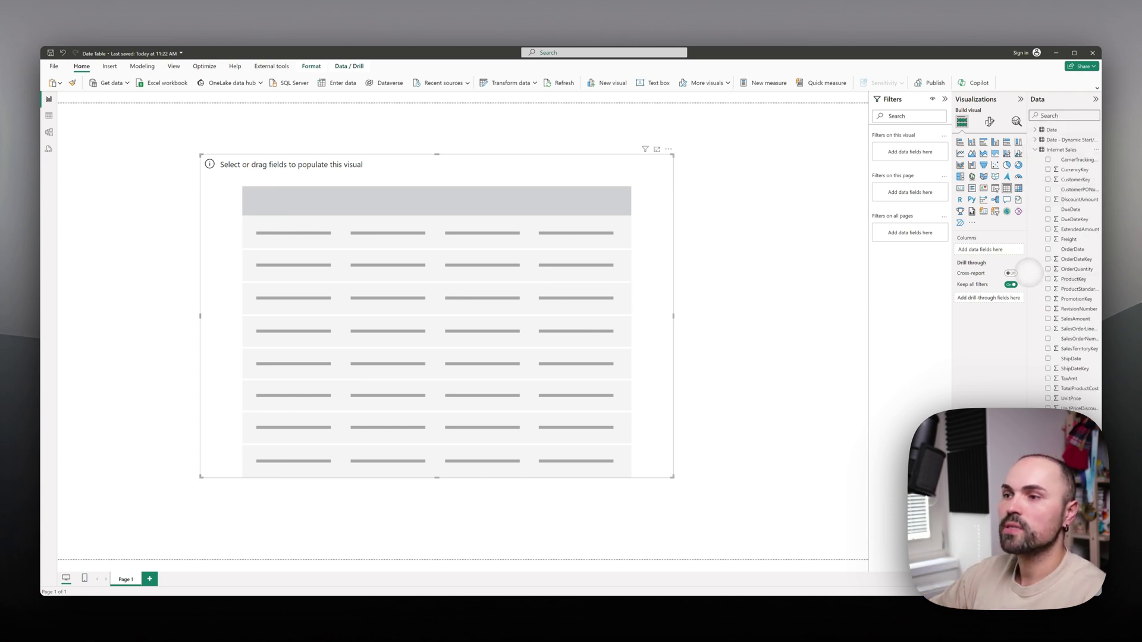
pyautogui.moveTo(1027, 269); pyautogui.dragTo(980, 279)
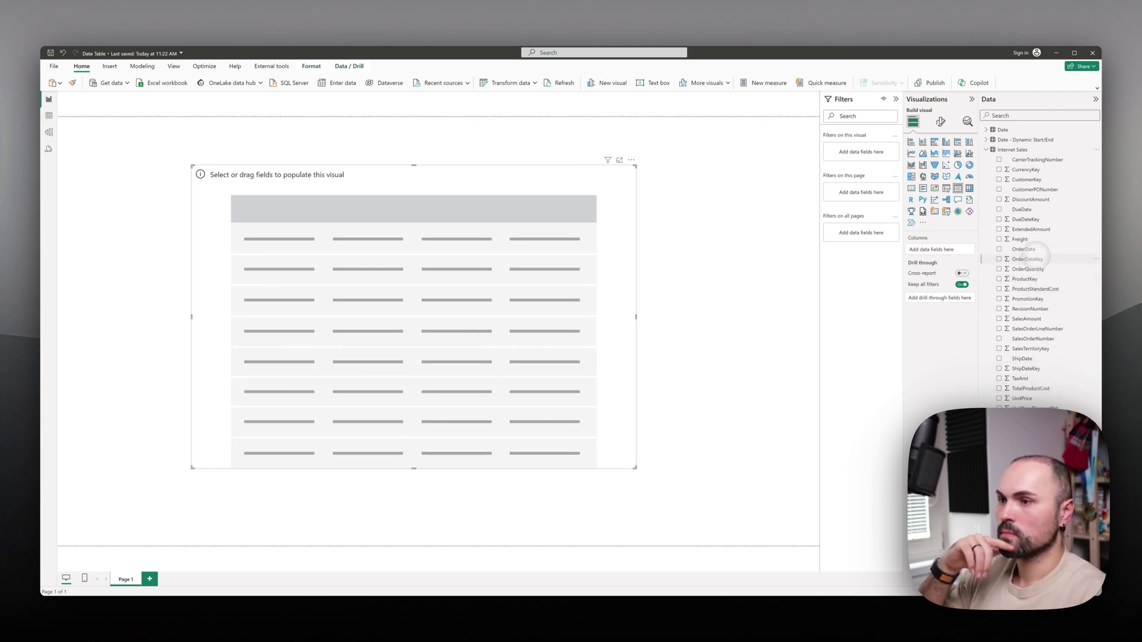
pyautogui.moveTo(561, 262); pyautogui.dragTo(599, 268)
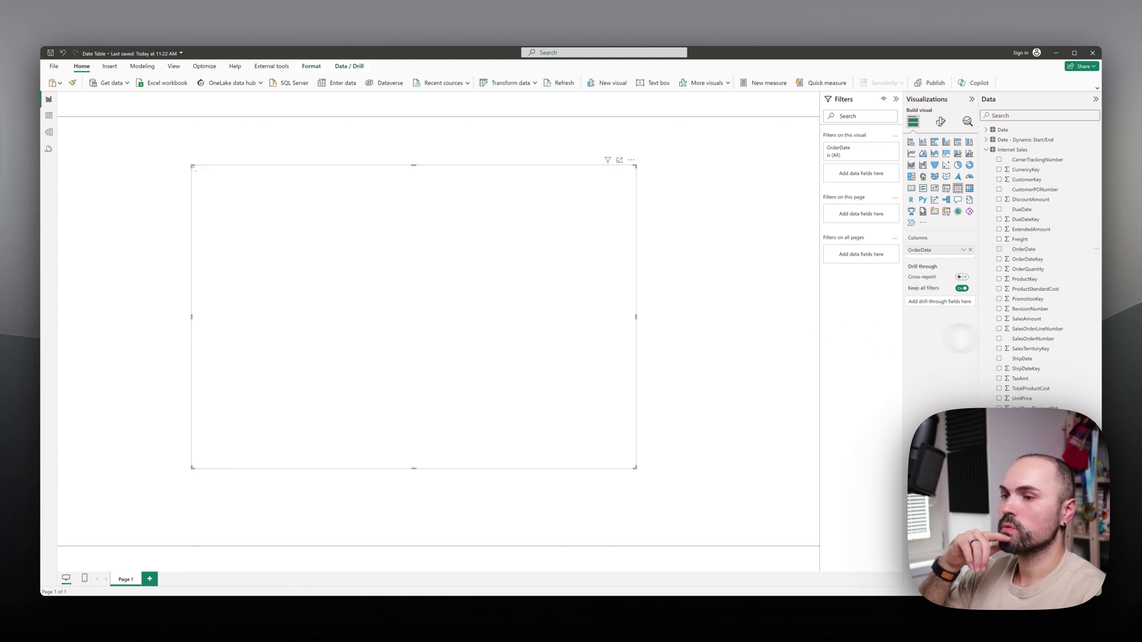
pyautogui.moveTo(1030, 375); pyautogui.dragTo(612, 291)
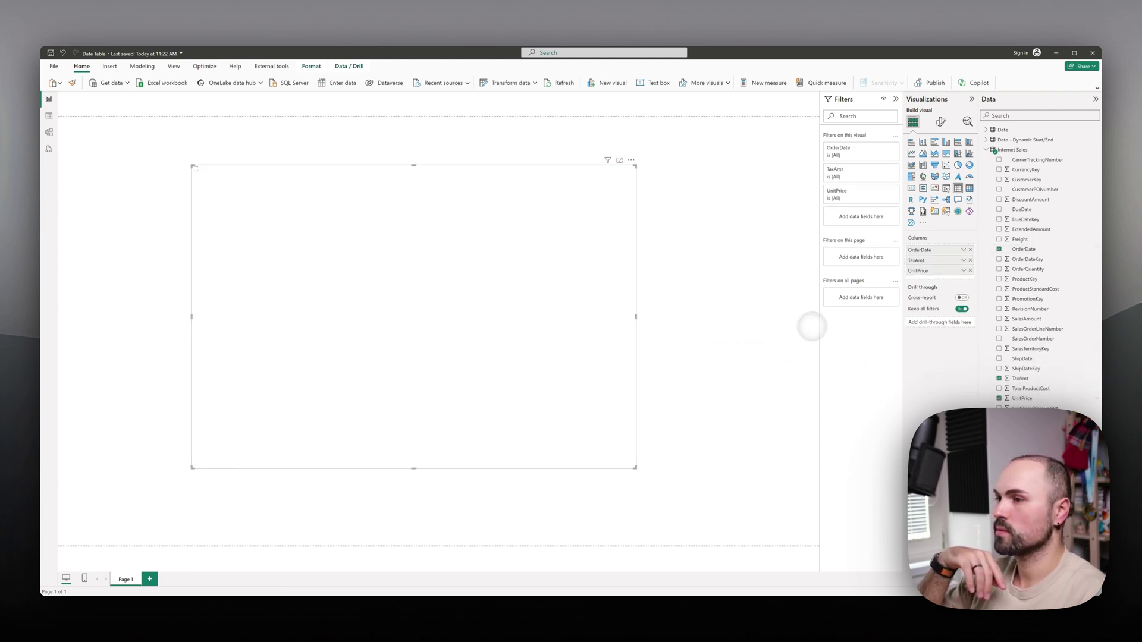
pyautogui.click(648, 250)
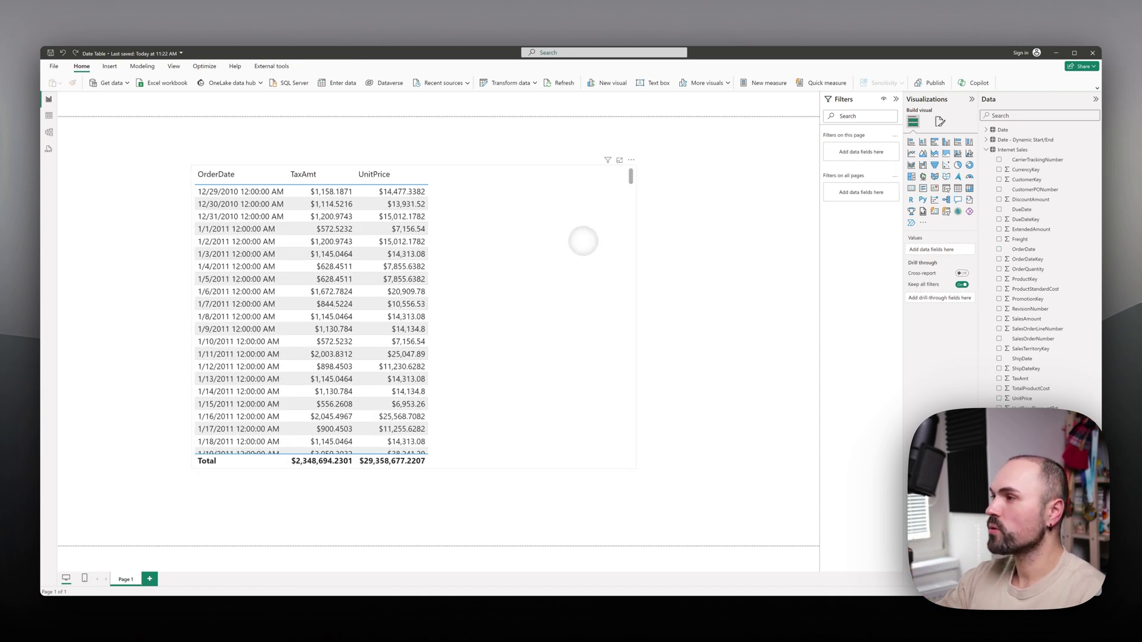
# Step: Filter the table visual by Day of Week from Date - Dynamic Start/End, using basic filtering with value 2
pyautogui.click(592, 241)
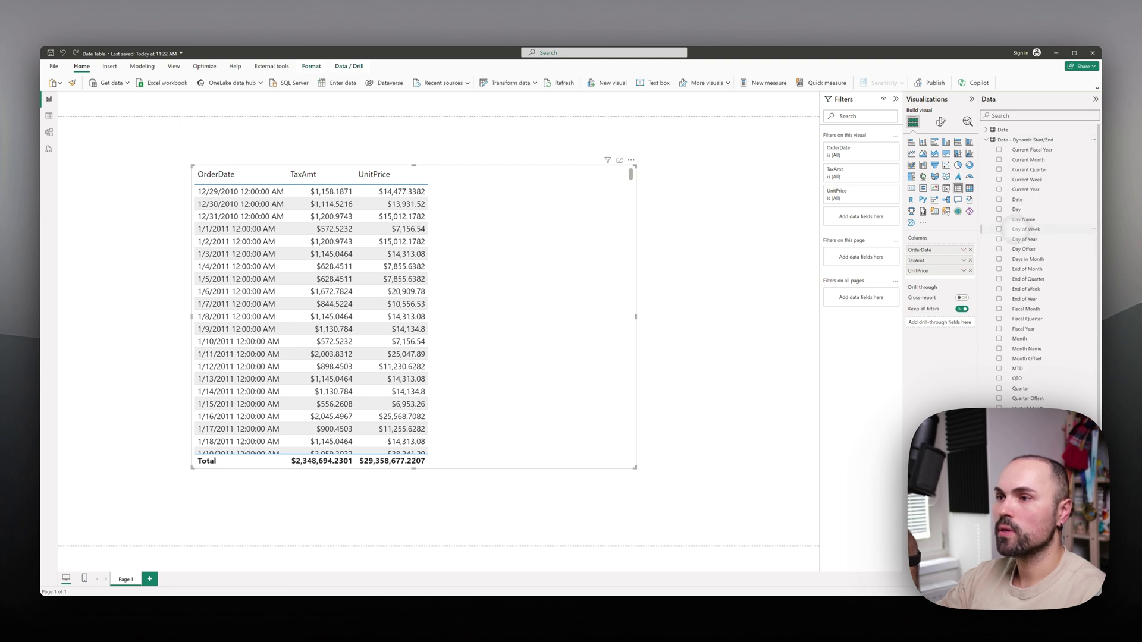
pyautogui.scroll(-5, 1059, 277)
pyautogui.scroll(-2, 1059, 277)
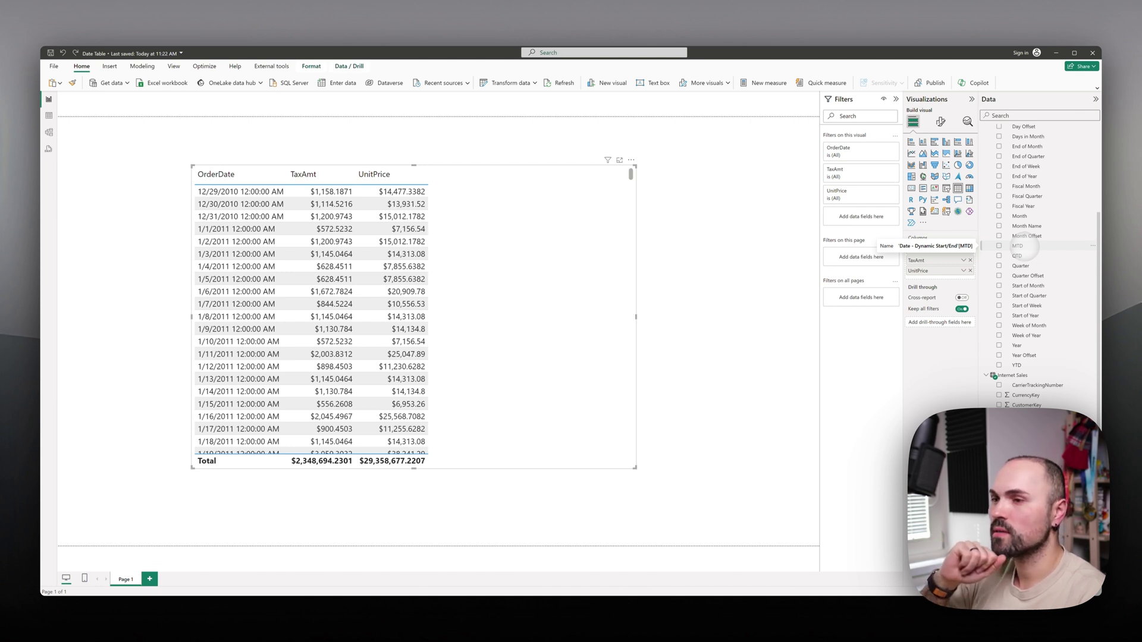
pyautogui.scroll(3, 1051, 342)
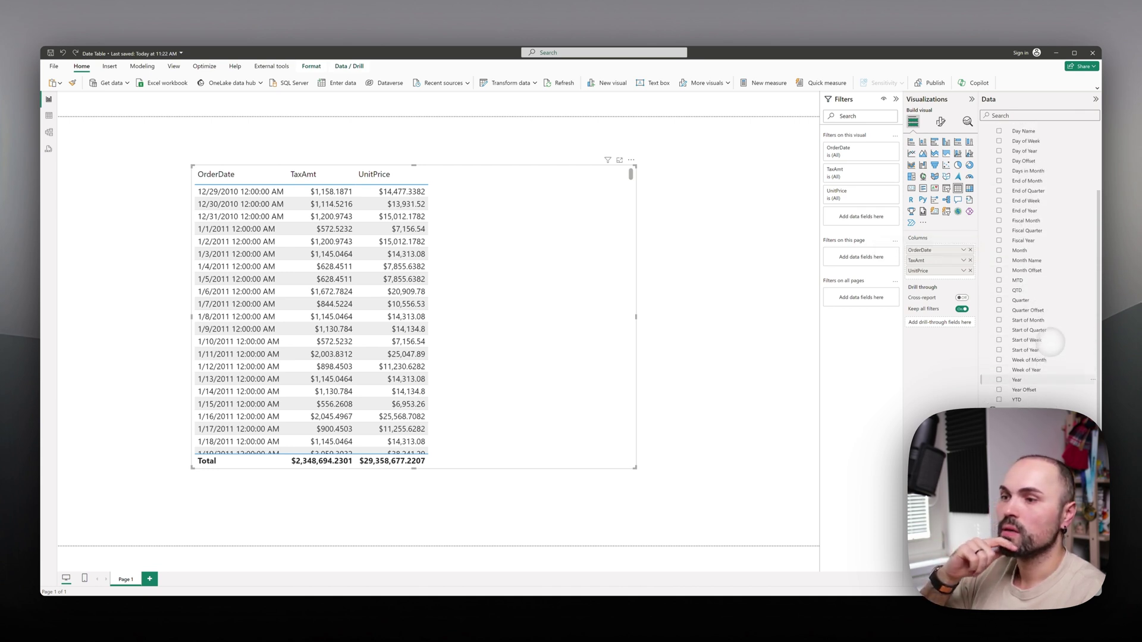
pyautogui.scroll(6, 1051, 342)
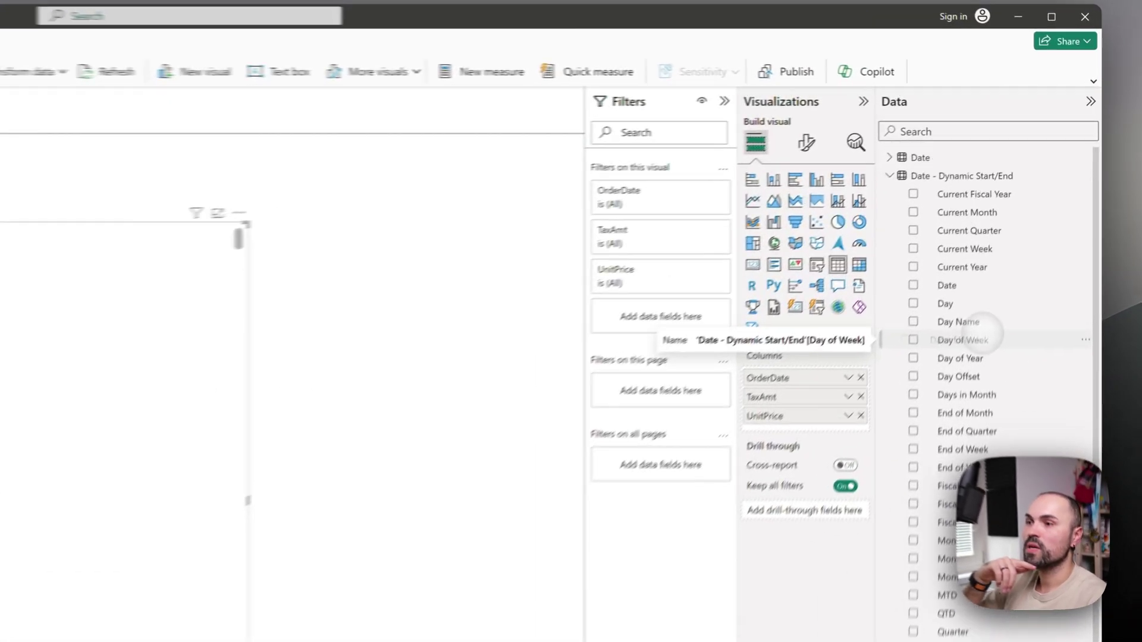
pyautogui.moveTo(1040, 229); pyautogui.dragTo(873, 218)
pyautogui.moveTo(645, 336); pyautogui.dragTo(659, 339)
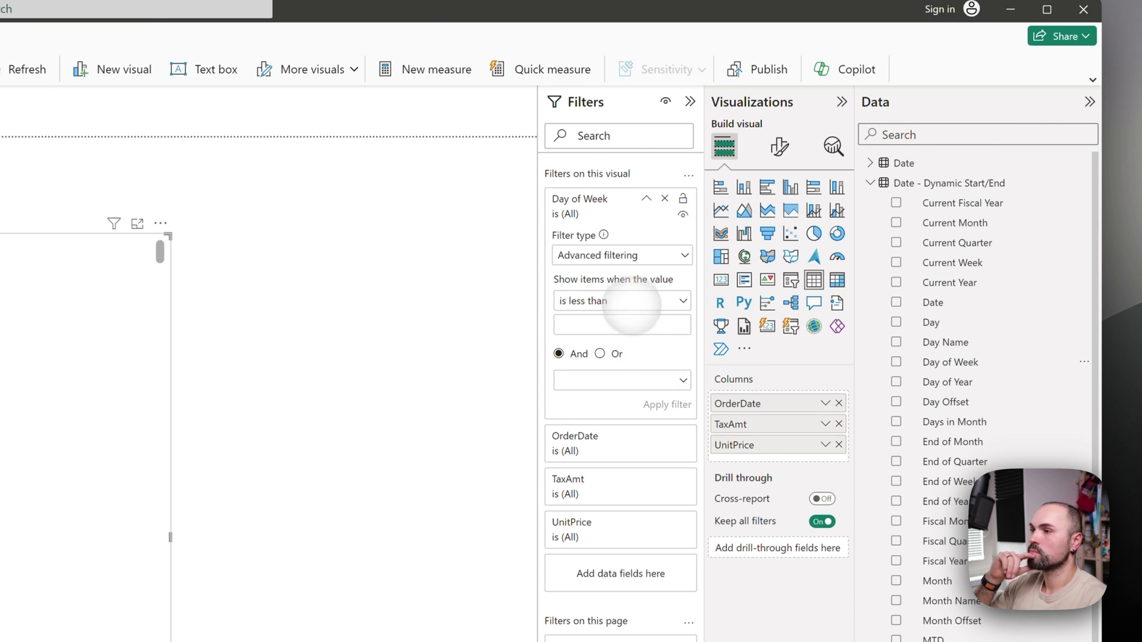
pyautogui.click(635, 255)
pyautogui.click(568, 298)
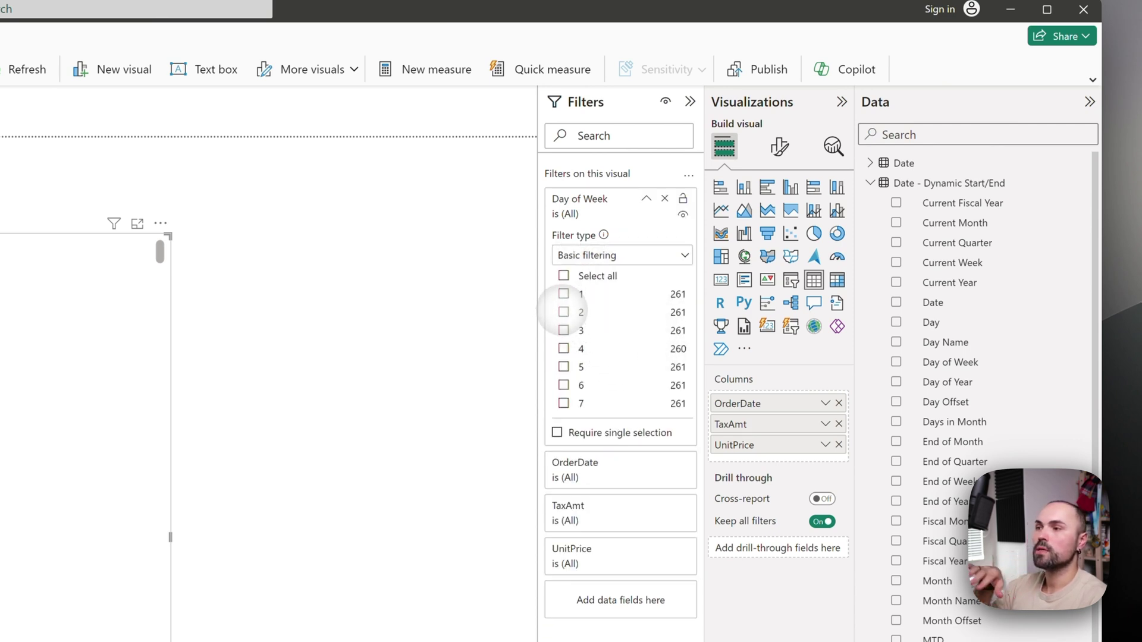
pyautogui.click(563, 311)
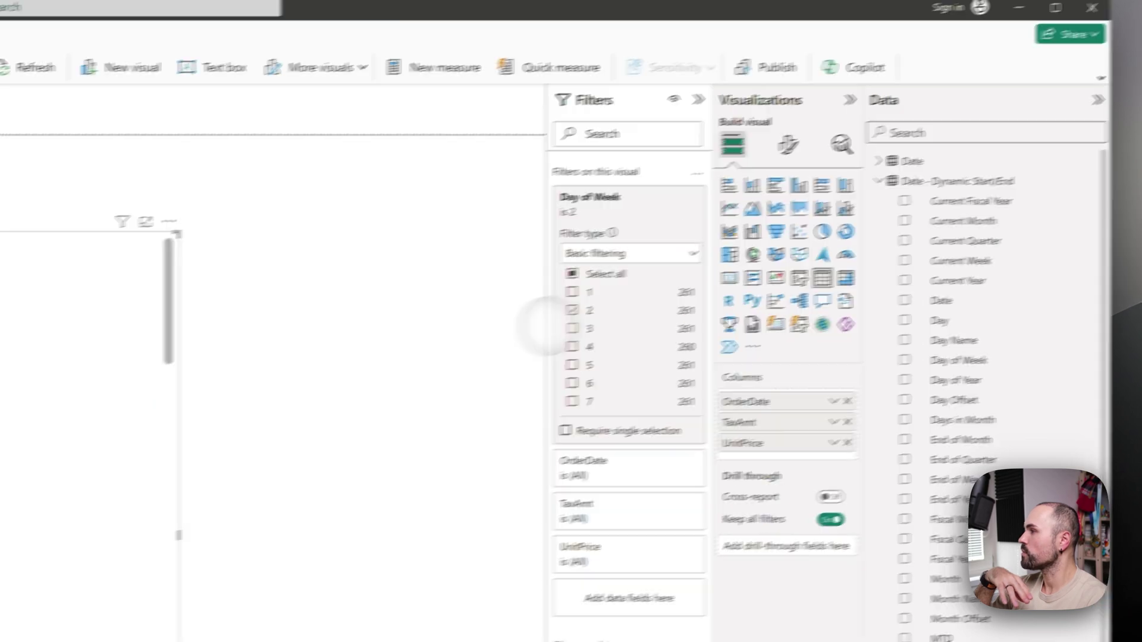
# Step: Check the filtered order dates and add Day Name from Date - Dynamic Start/End as a column of the table visual
pyautogui.scroll(-2, 321, 390)
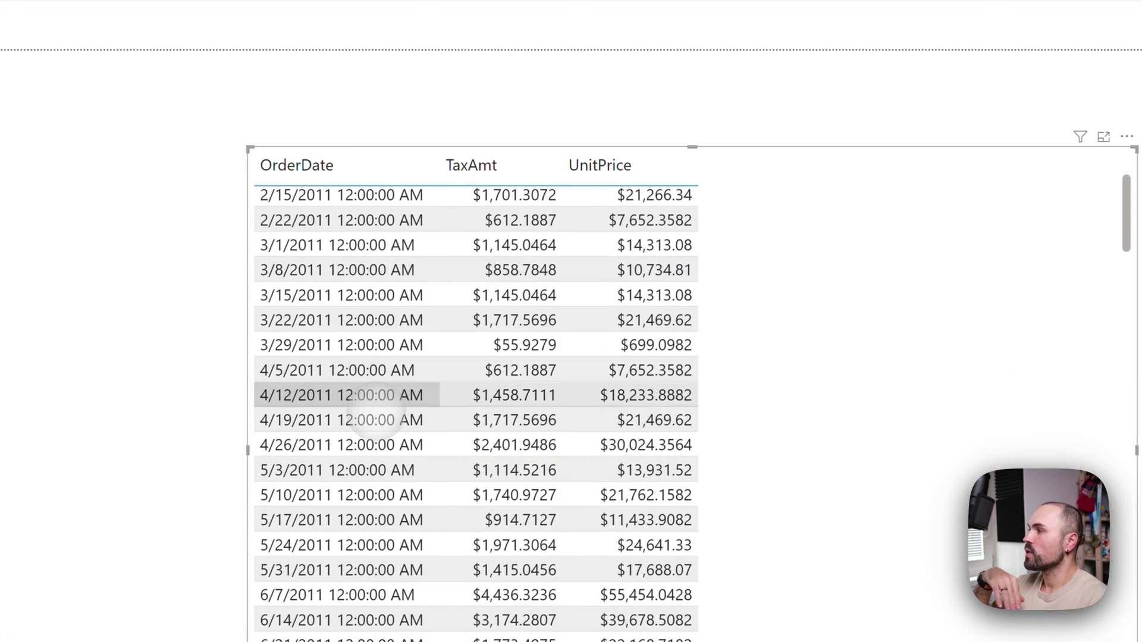
pyautogui.scroll(2, 321, 389)
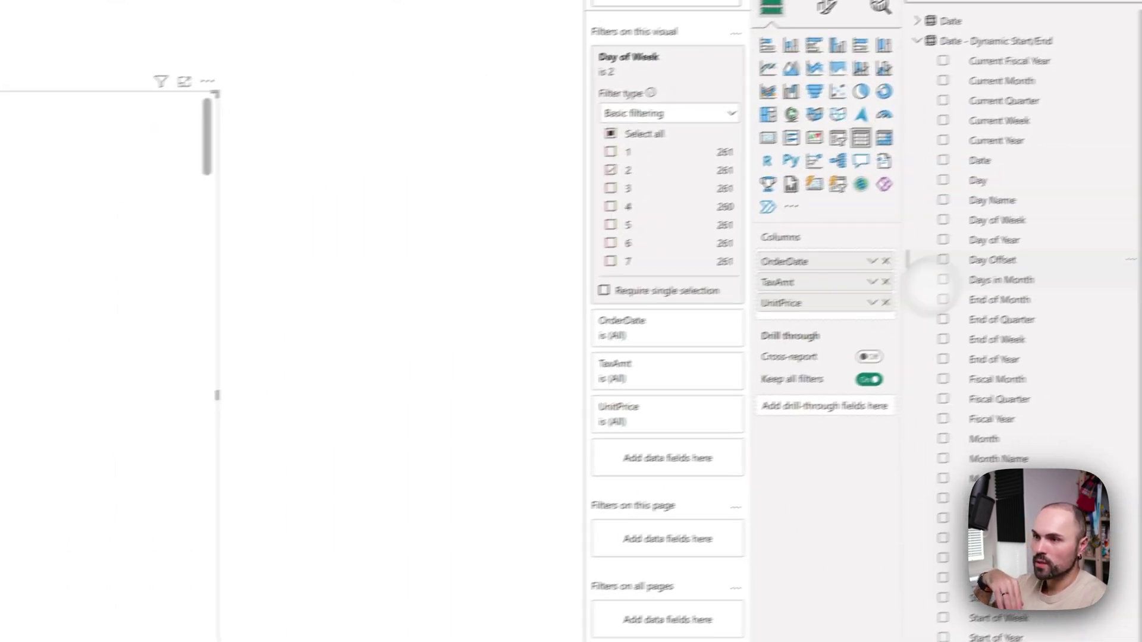
pyautogui.click(975, 300)
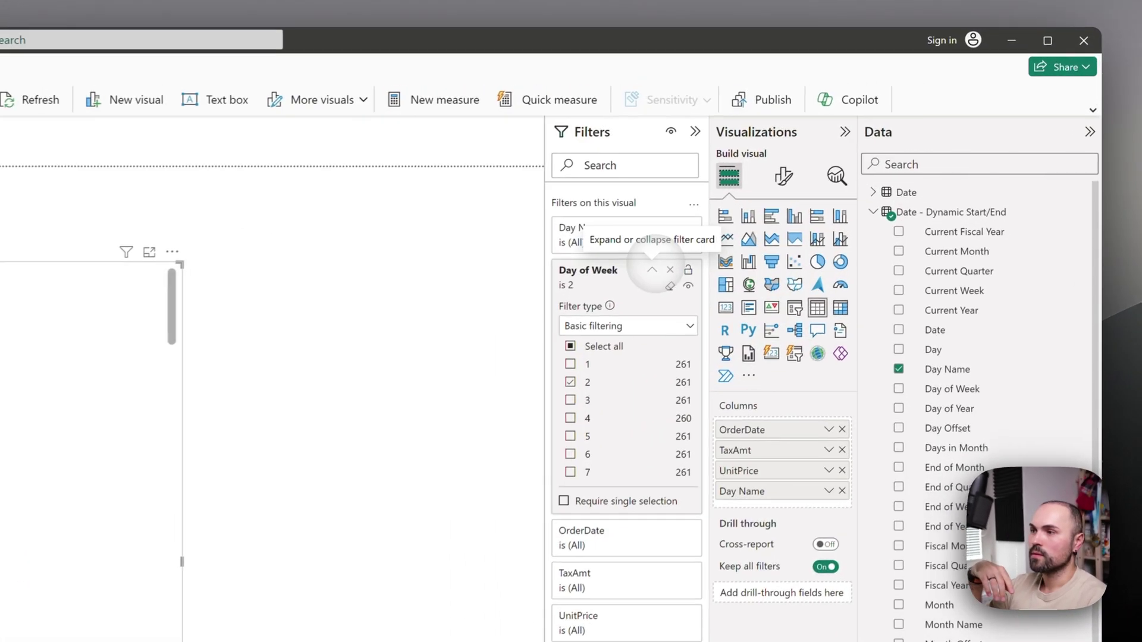
# Step: Collapse the Day of Week filter and add a Fiscal Month filter to the table visual, using basic filtering with value 2
pyautogui.click(652, 270)
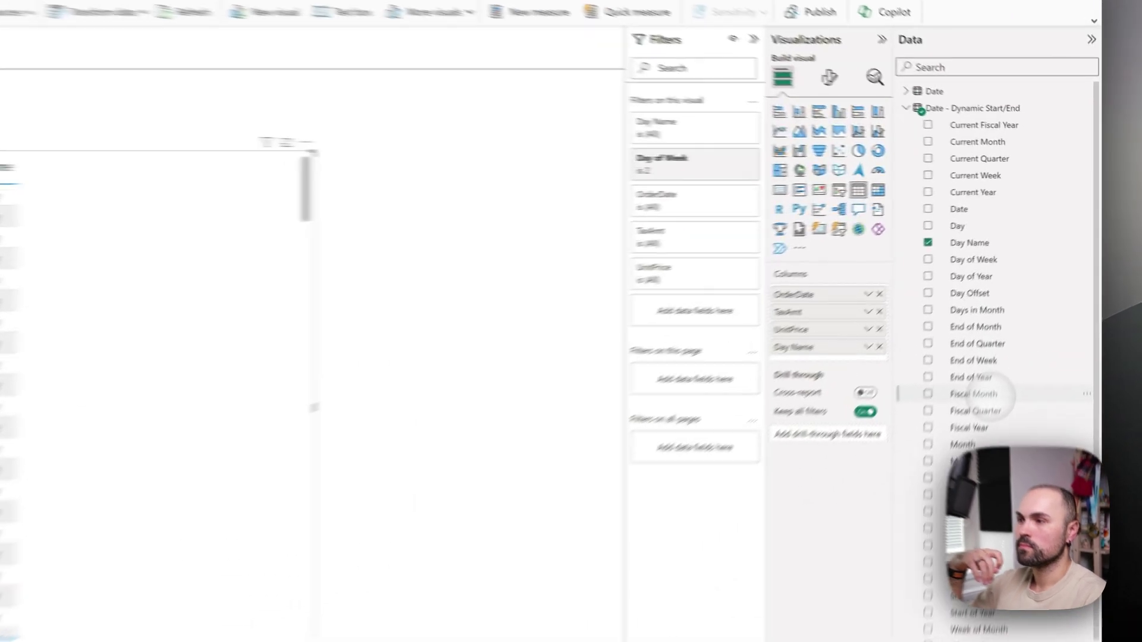
pyautogui.moveTo(987, 394); pyautogui.dragTo(699, 206)
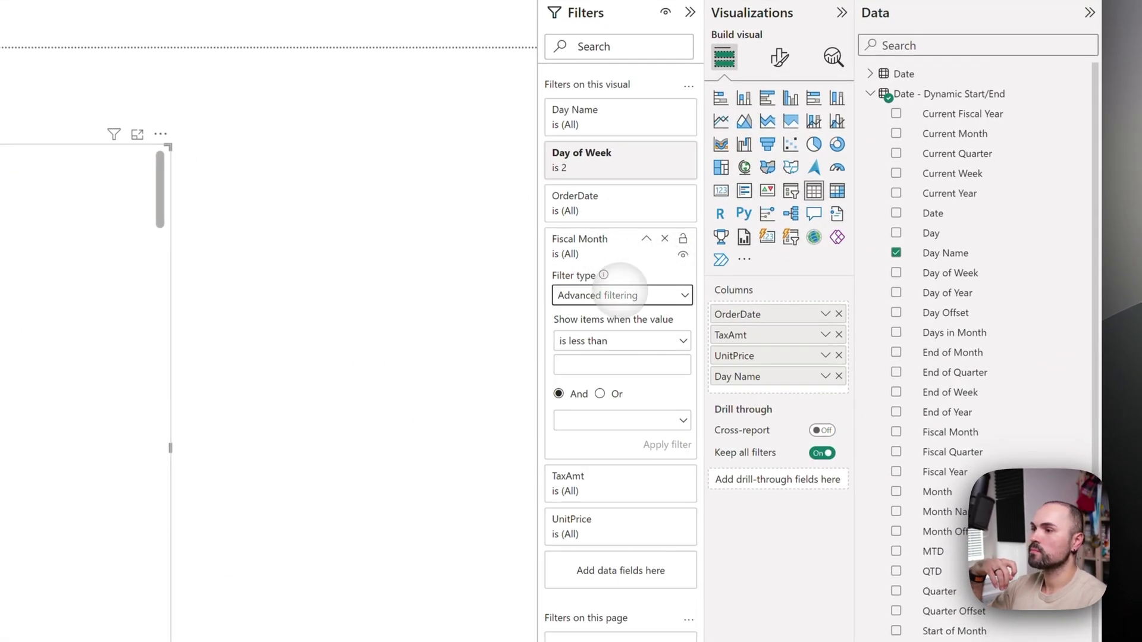
pyautogui.click(618, 296)
pyautogui.click(601, 337)
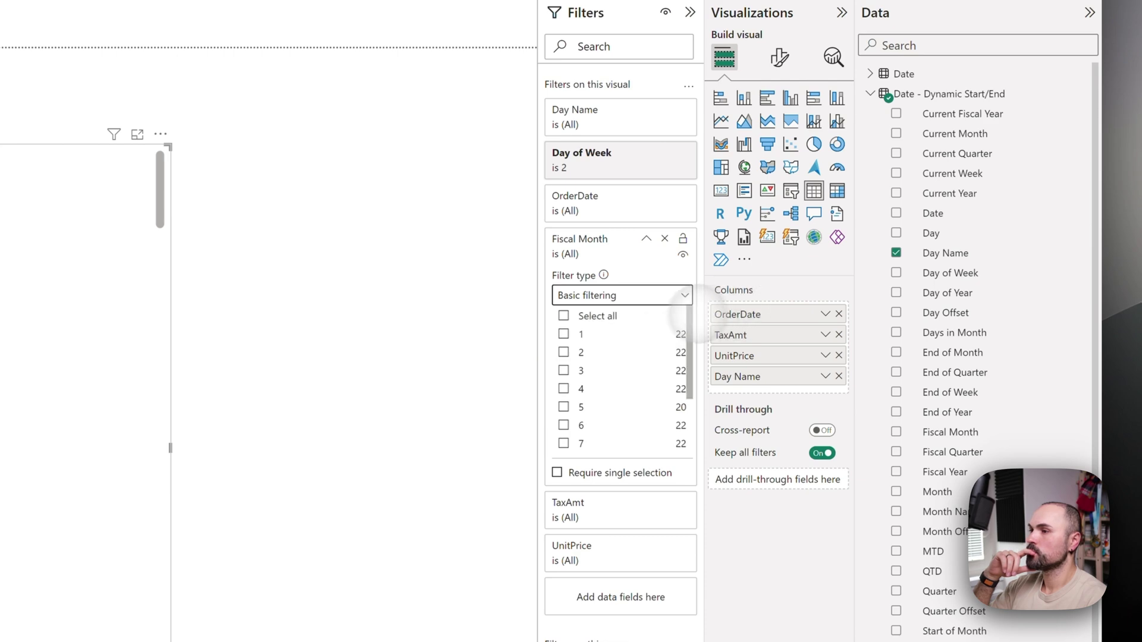
pyautogui.click(563, 352)
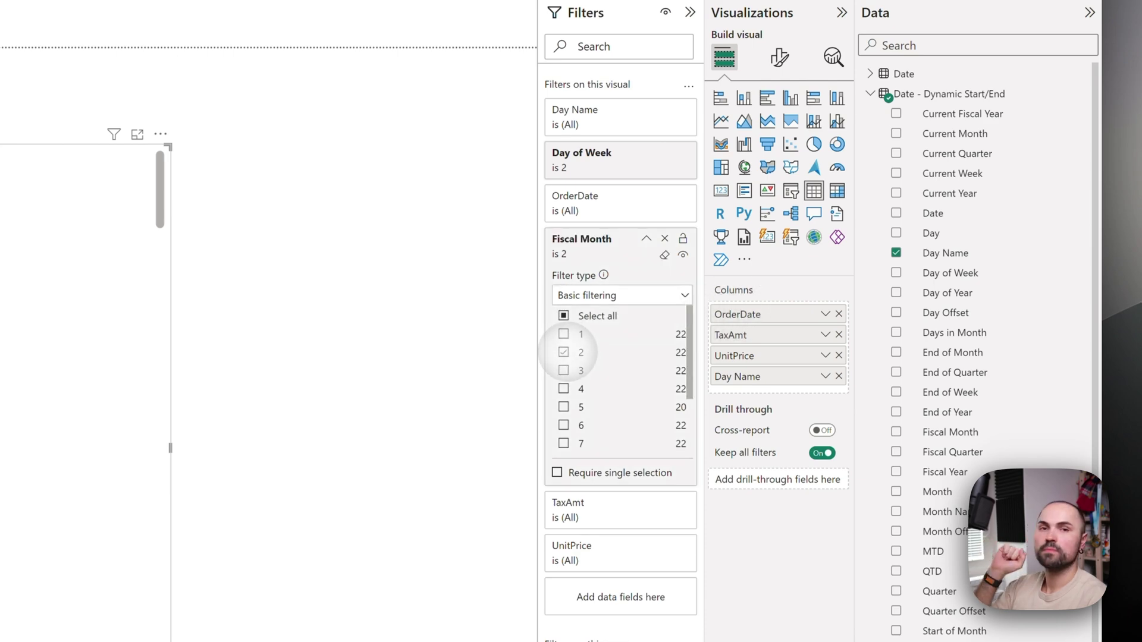